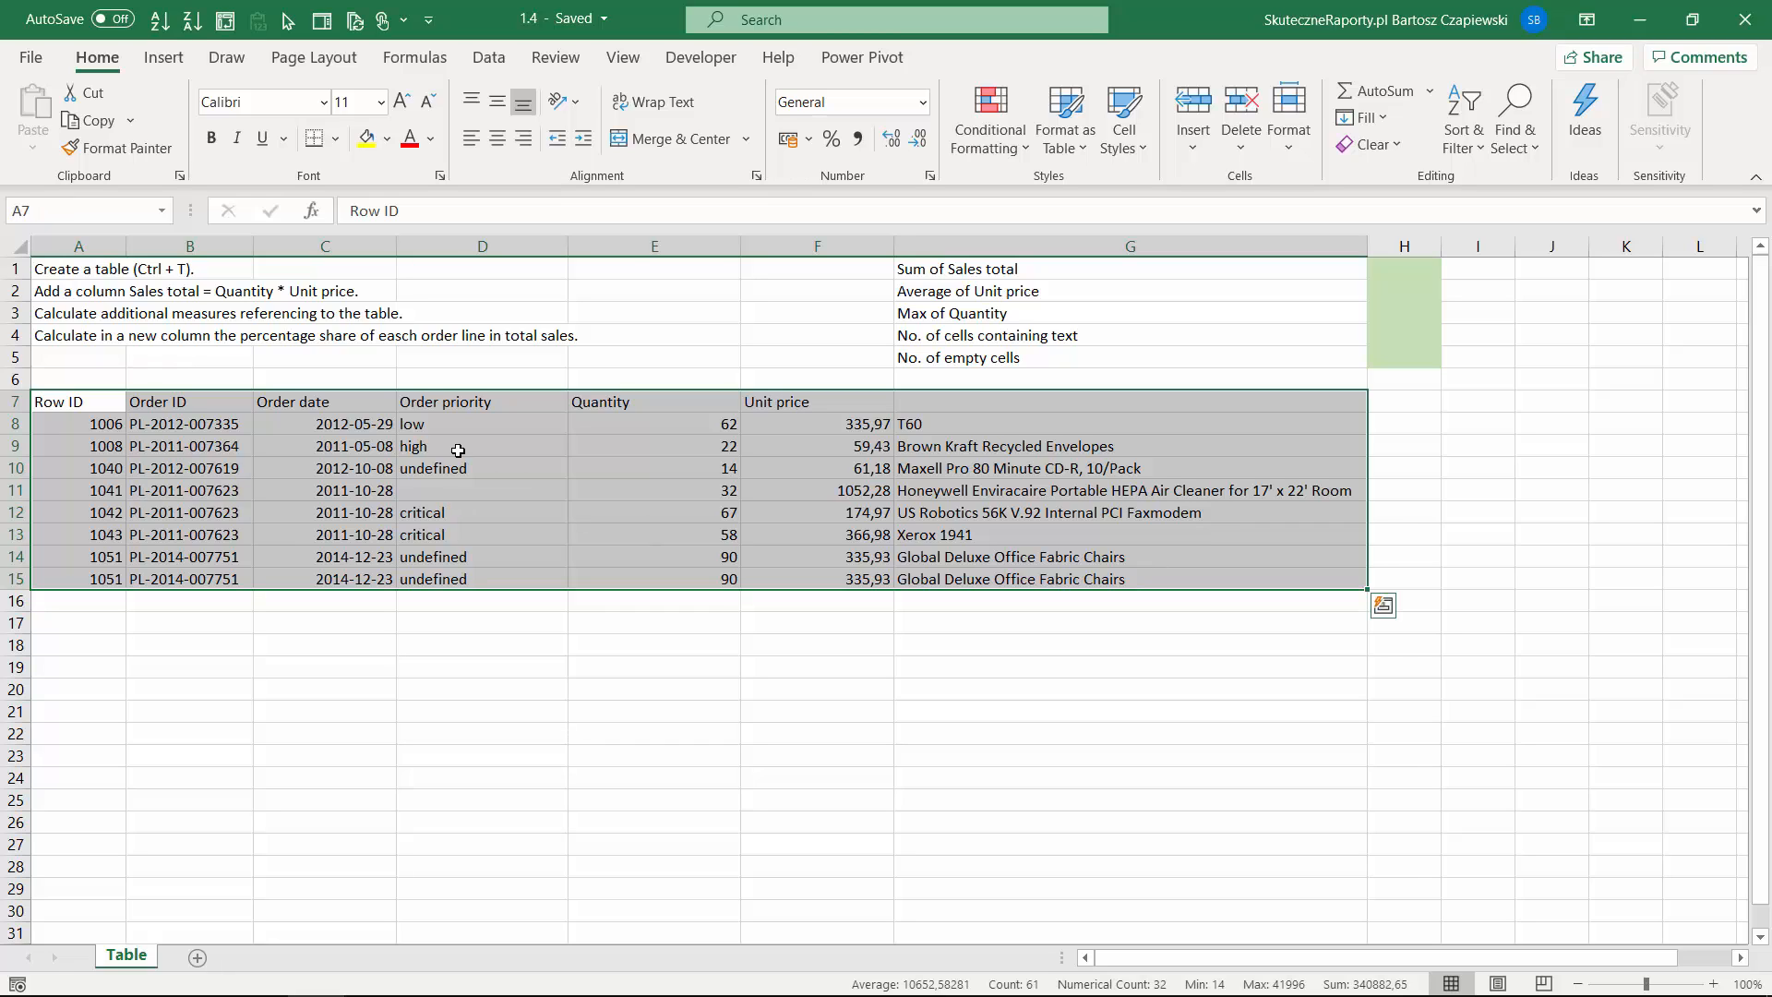
# Convert the order data in A7:G15 into a table with headers.
pyautogui.click(415, 459)
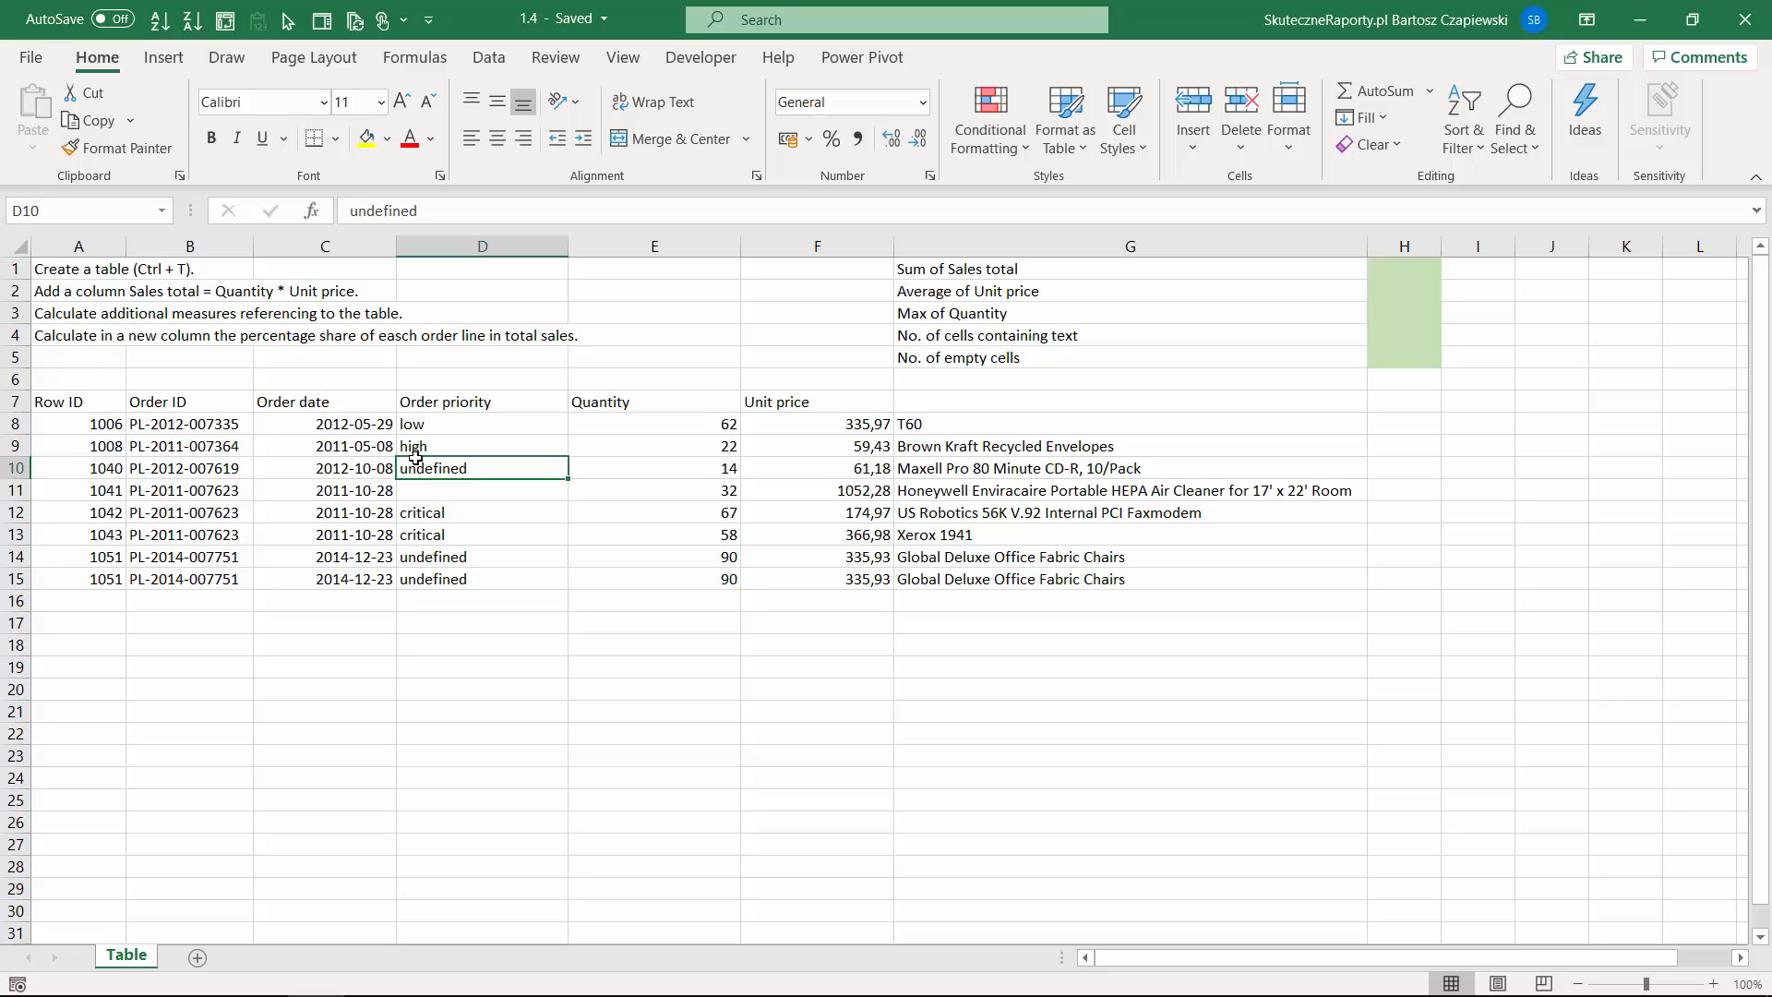
pyautogui.click(172, 67)
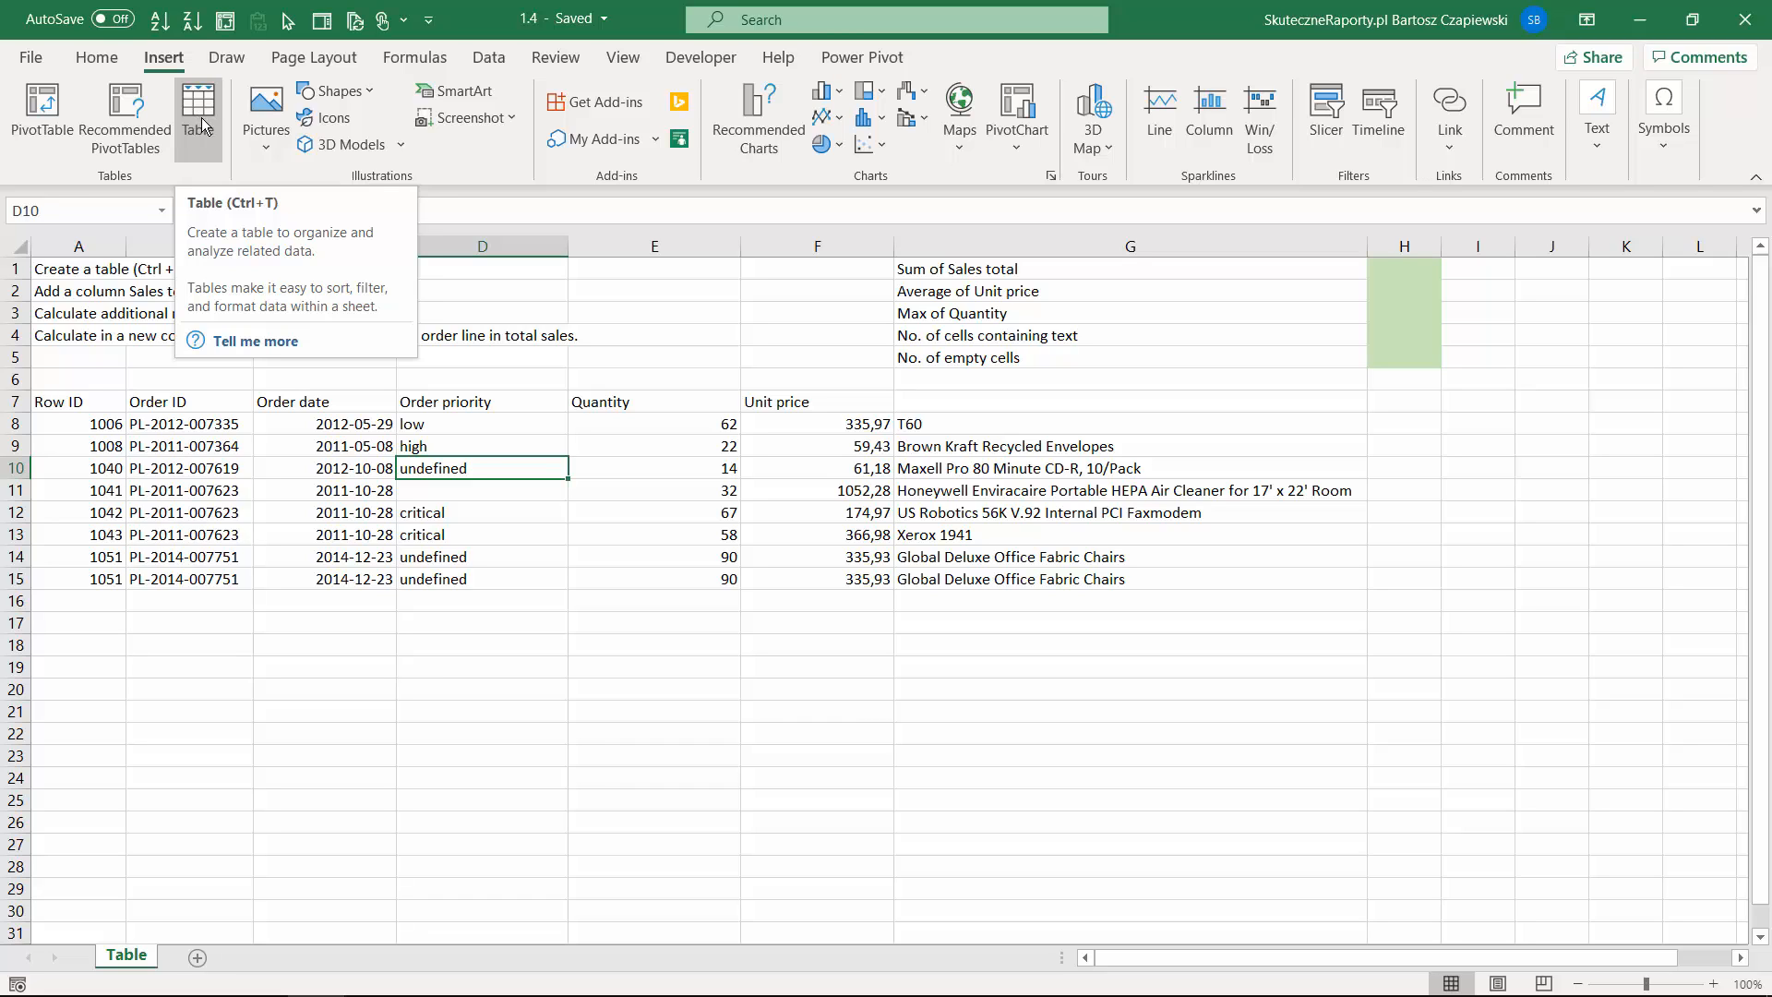
pyautogui.click(97, 57)
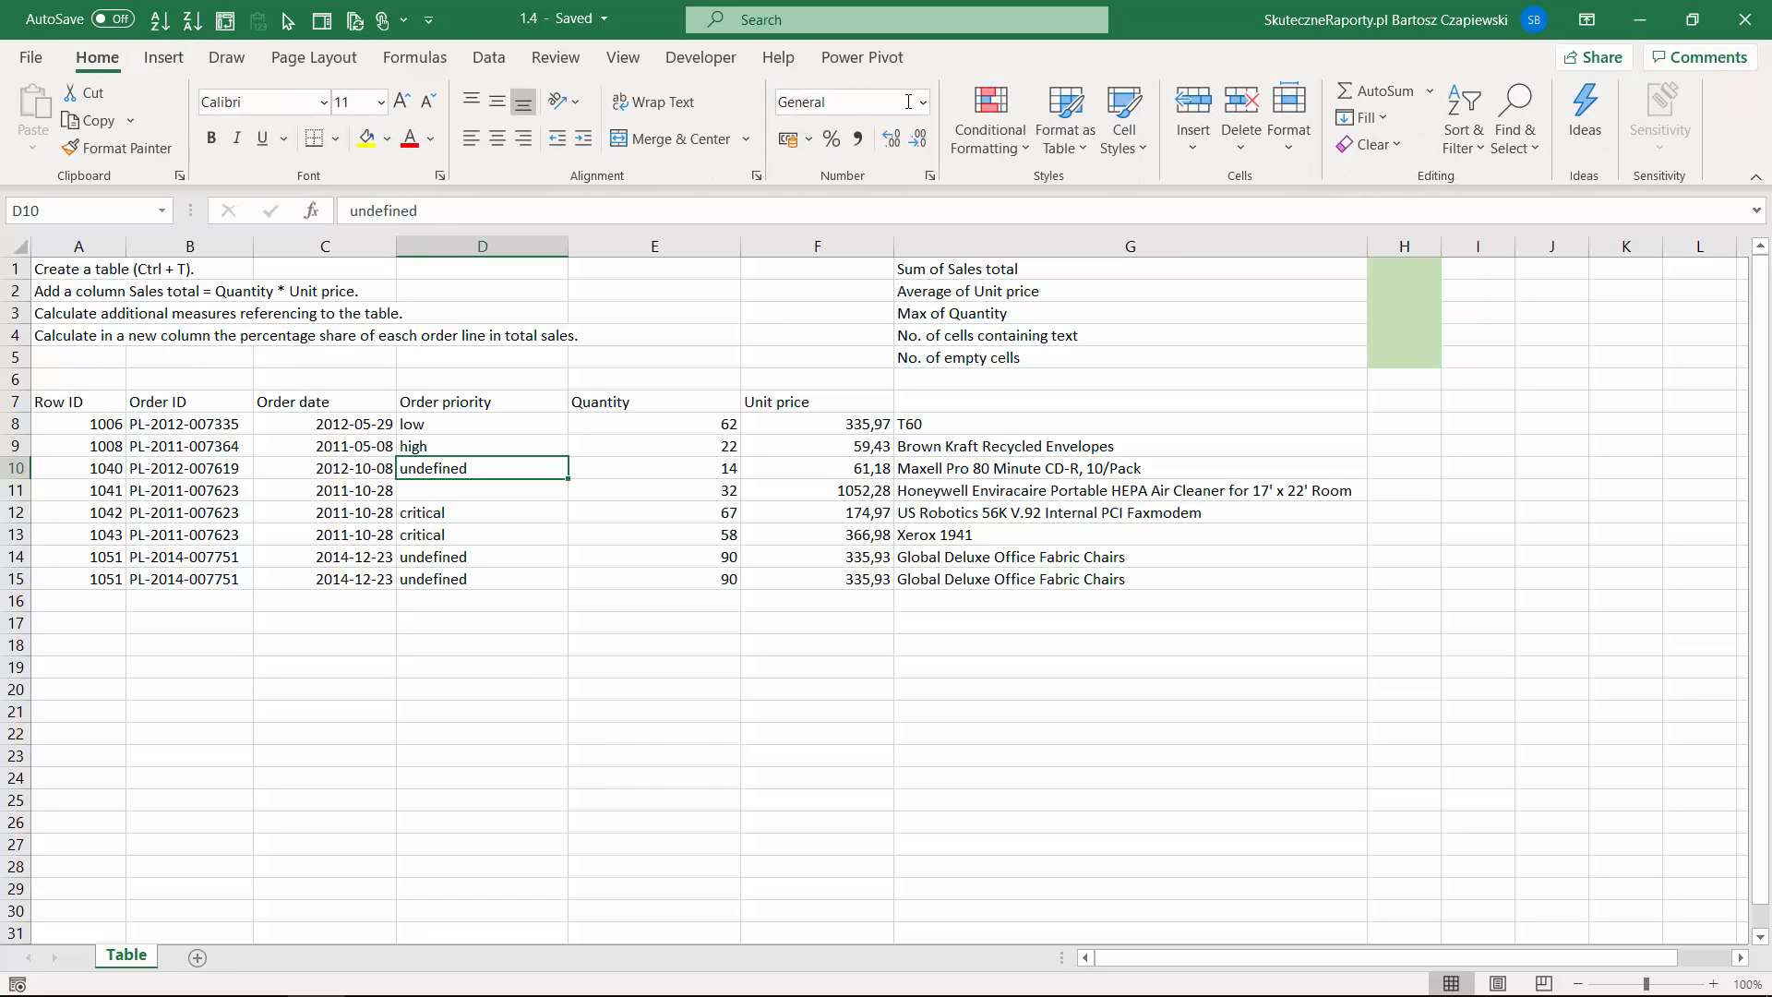
pyautogui.click(360, 446)
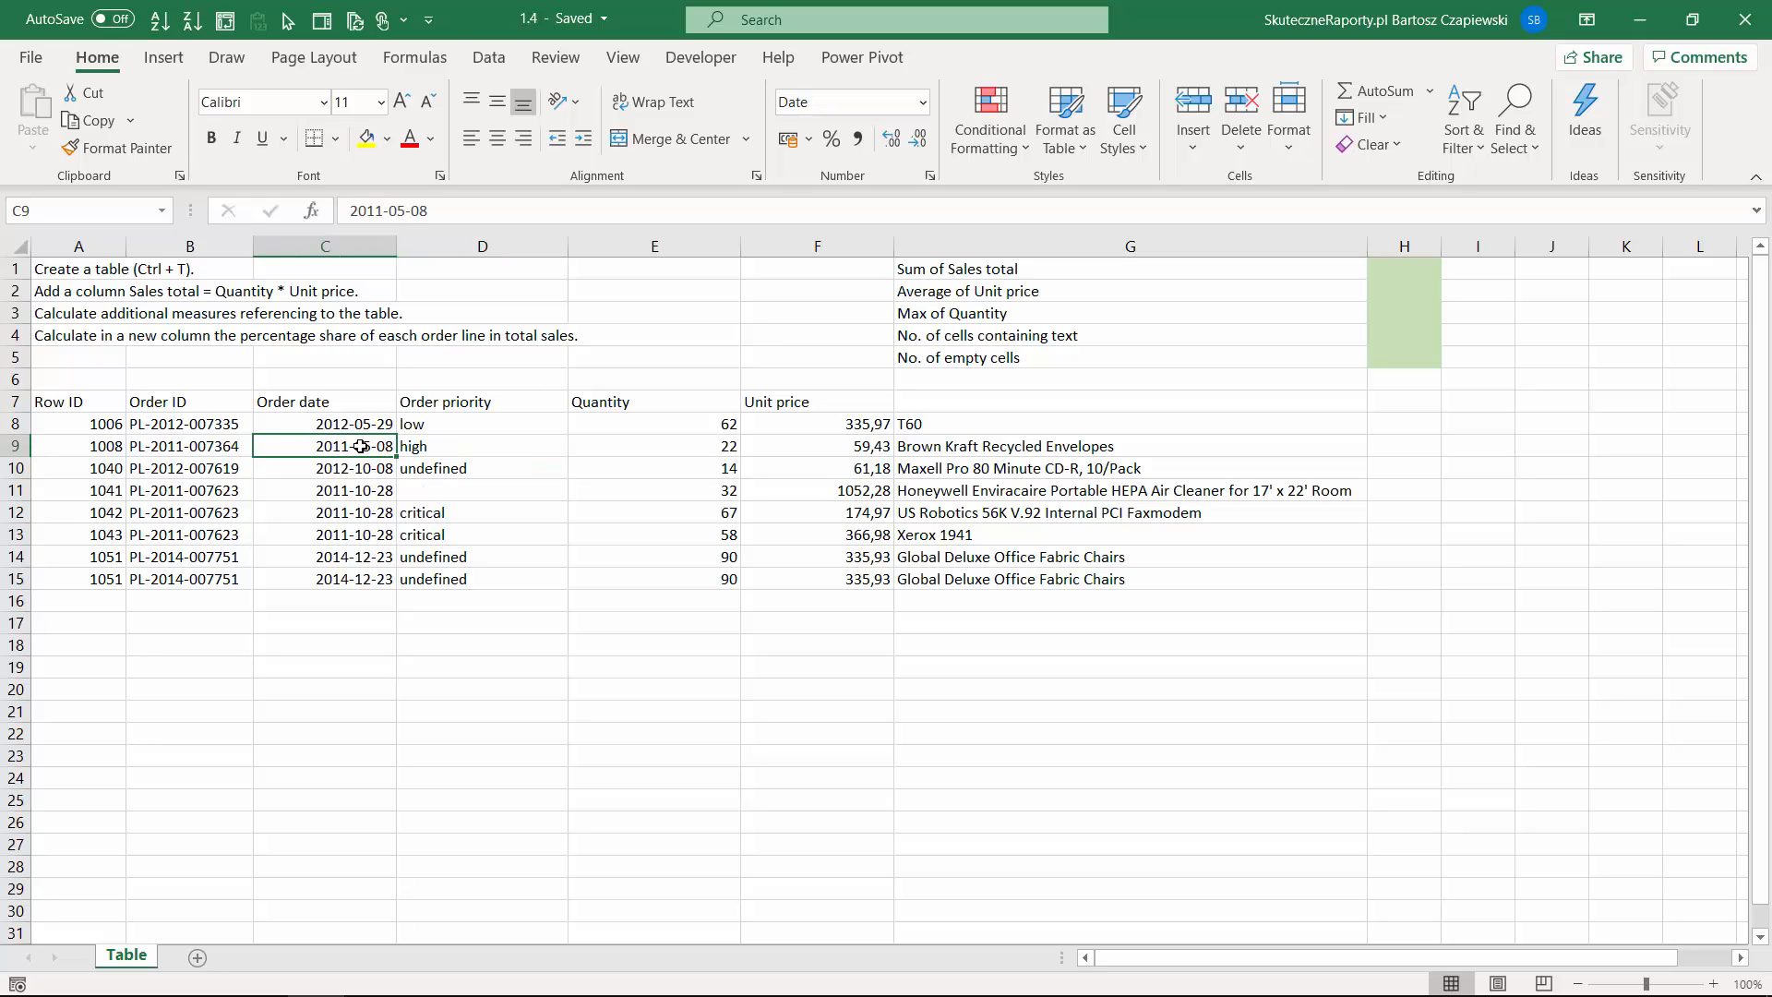
pyautogui.hotkey('ctrl', 't')
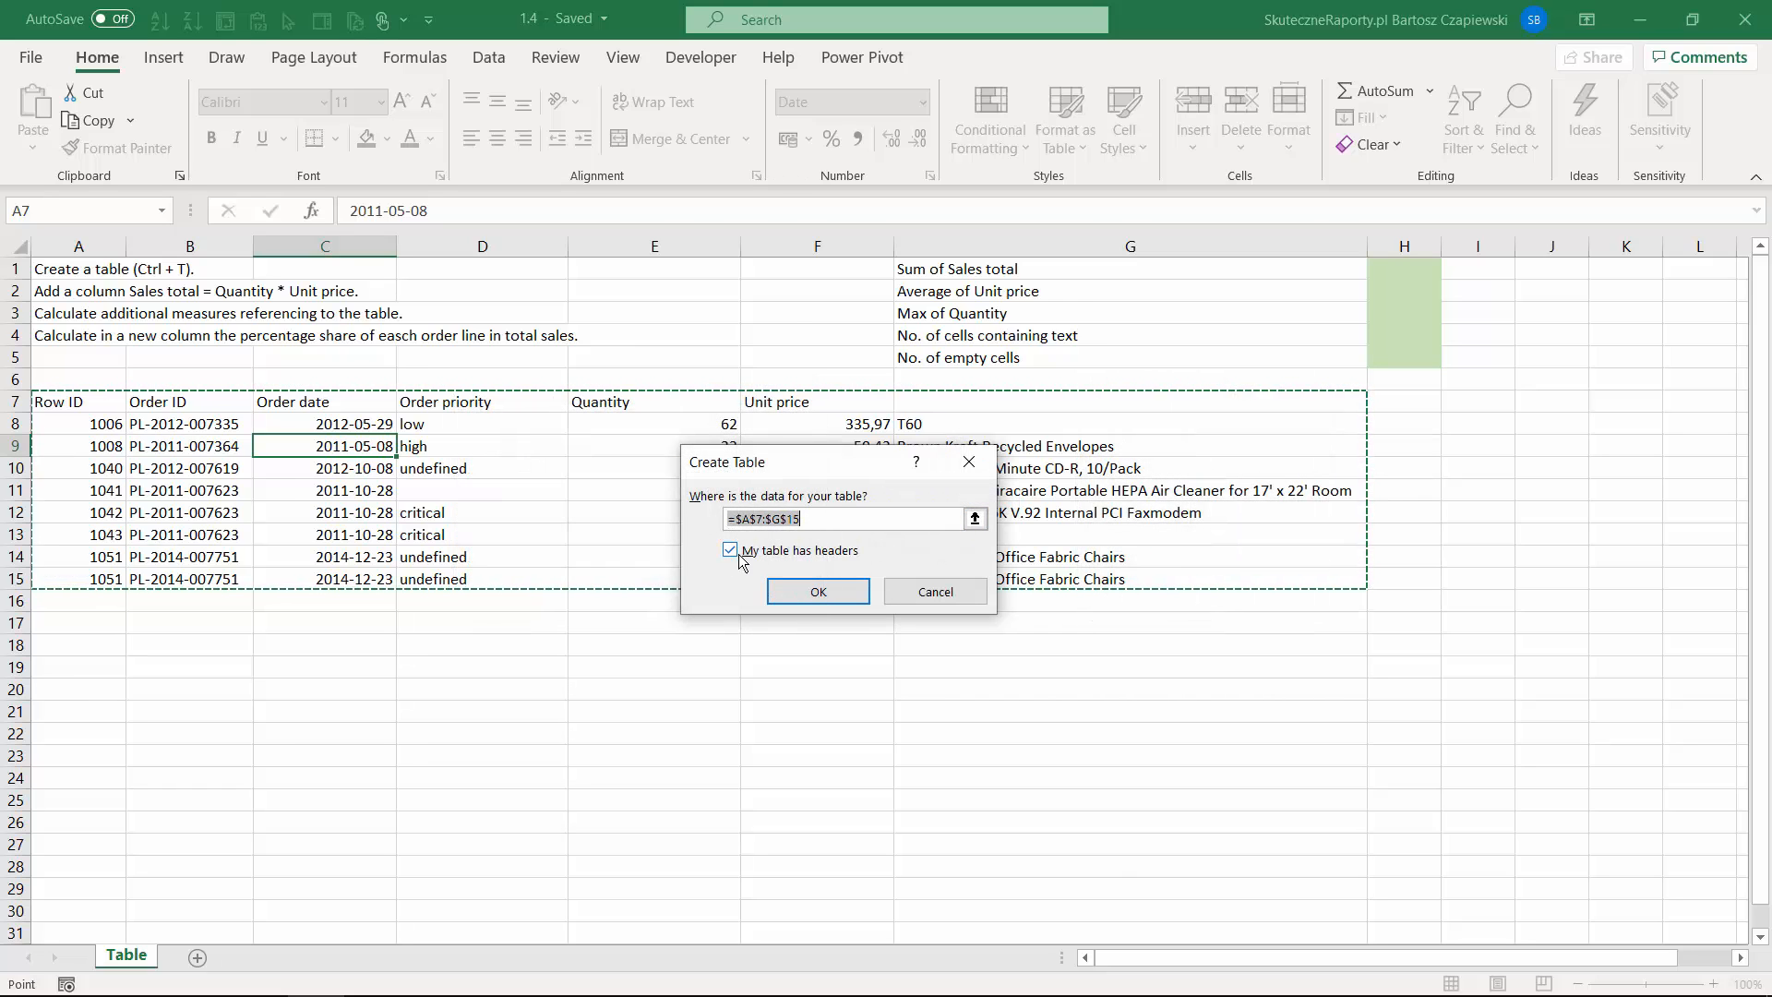
pyautogui.click(817, 593)
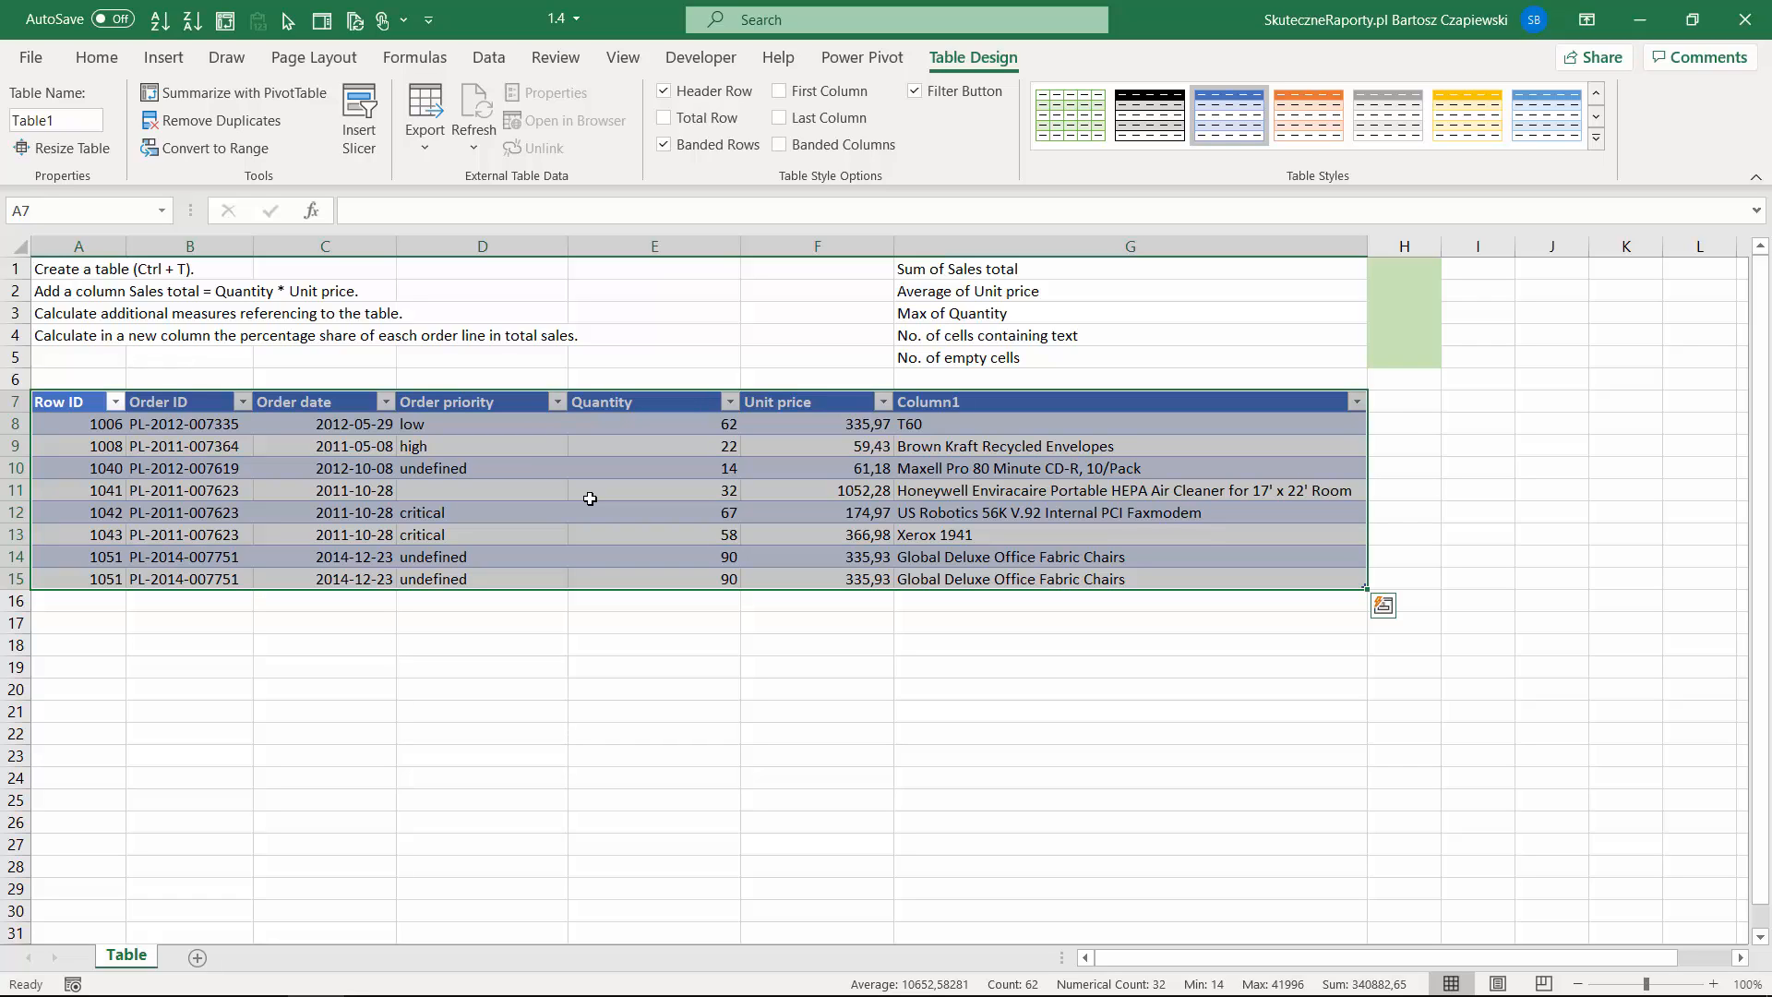
# Rename the header of the table's last column, in G7, to "Product name".
pyautogui.click(945, 429)
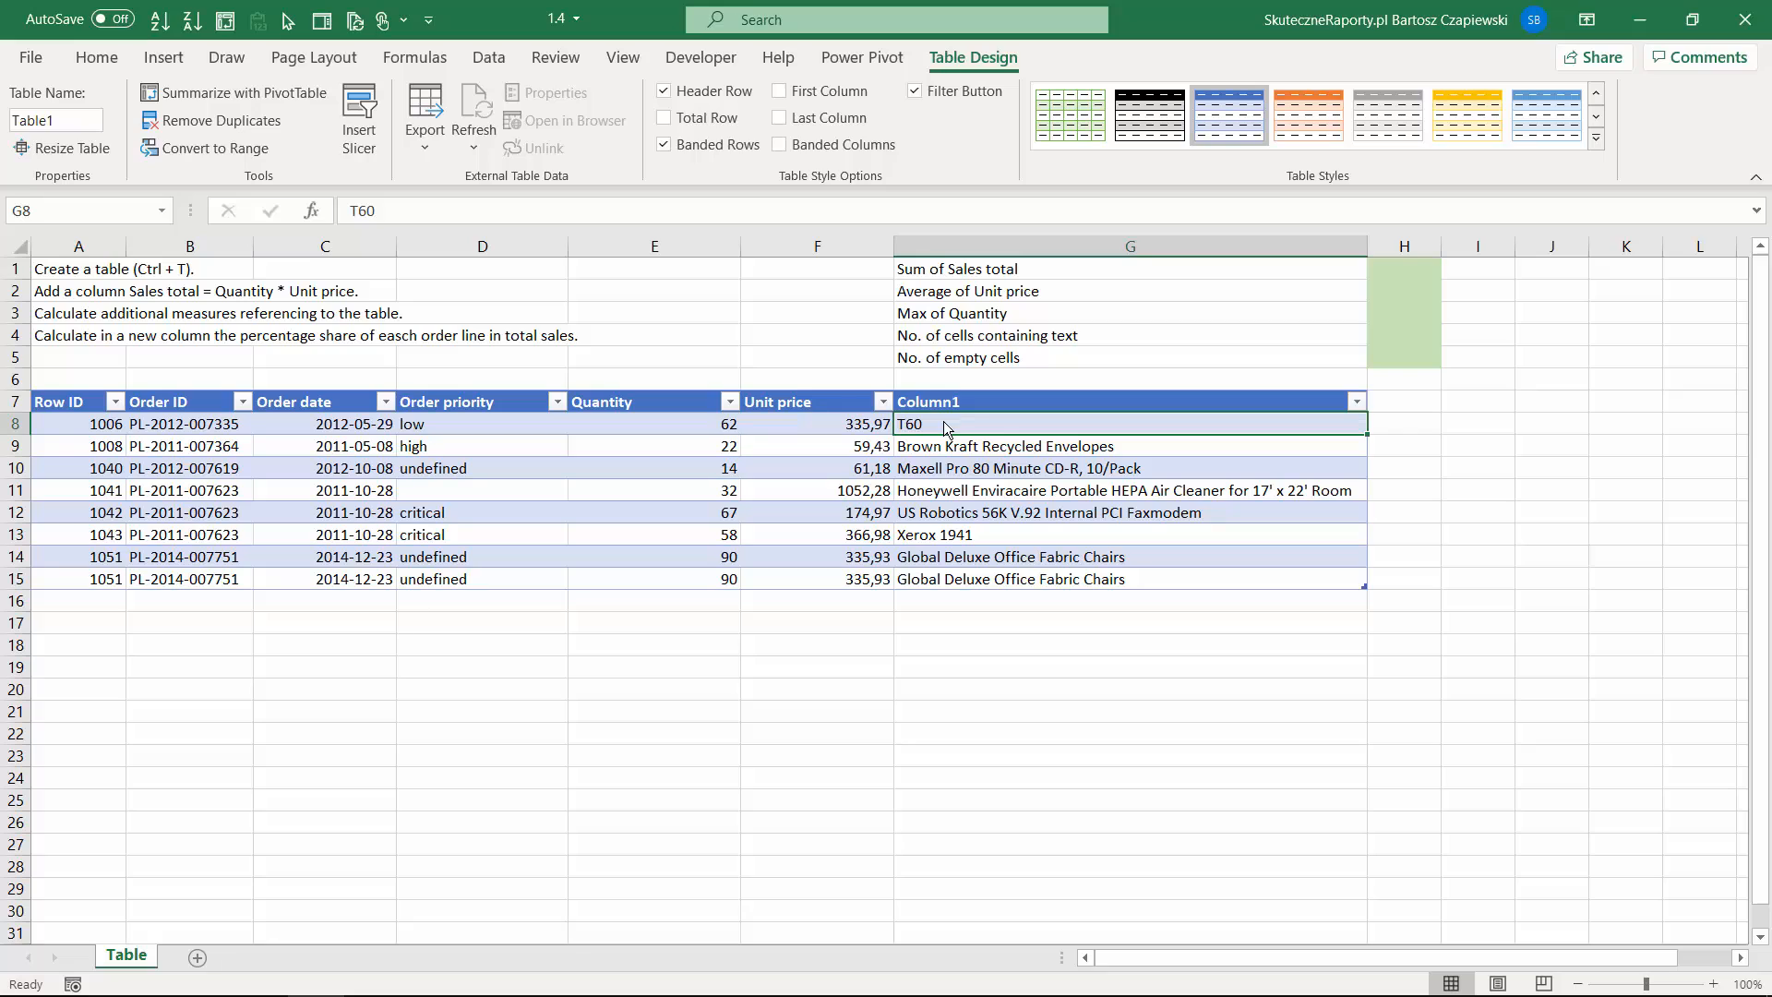
pyautogui.click(978, 403)
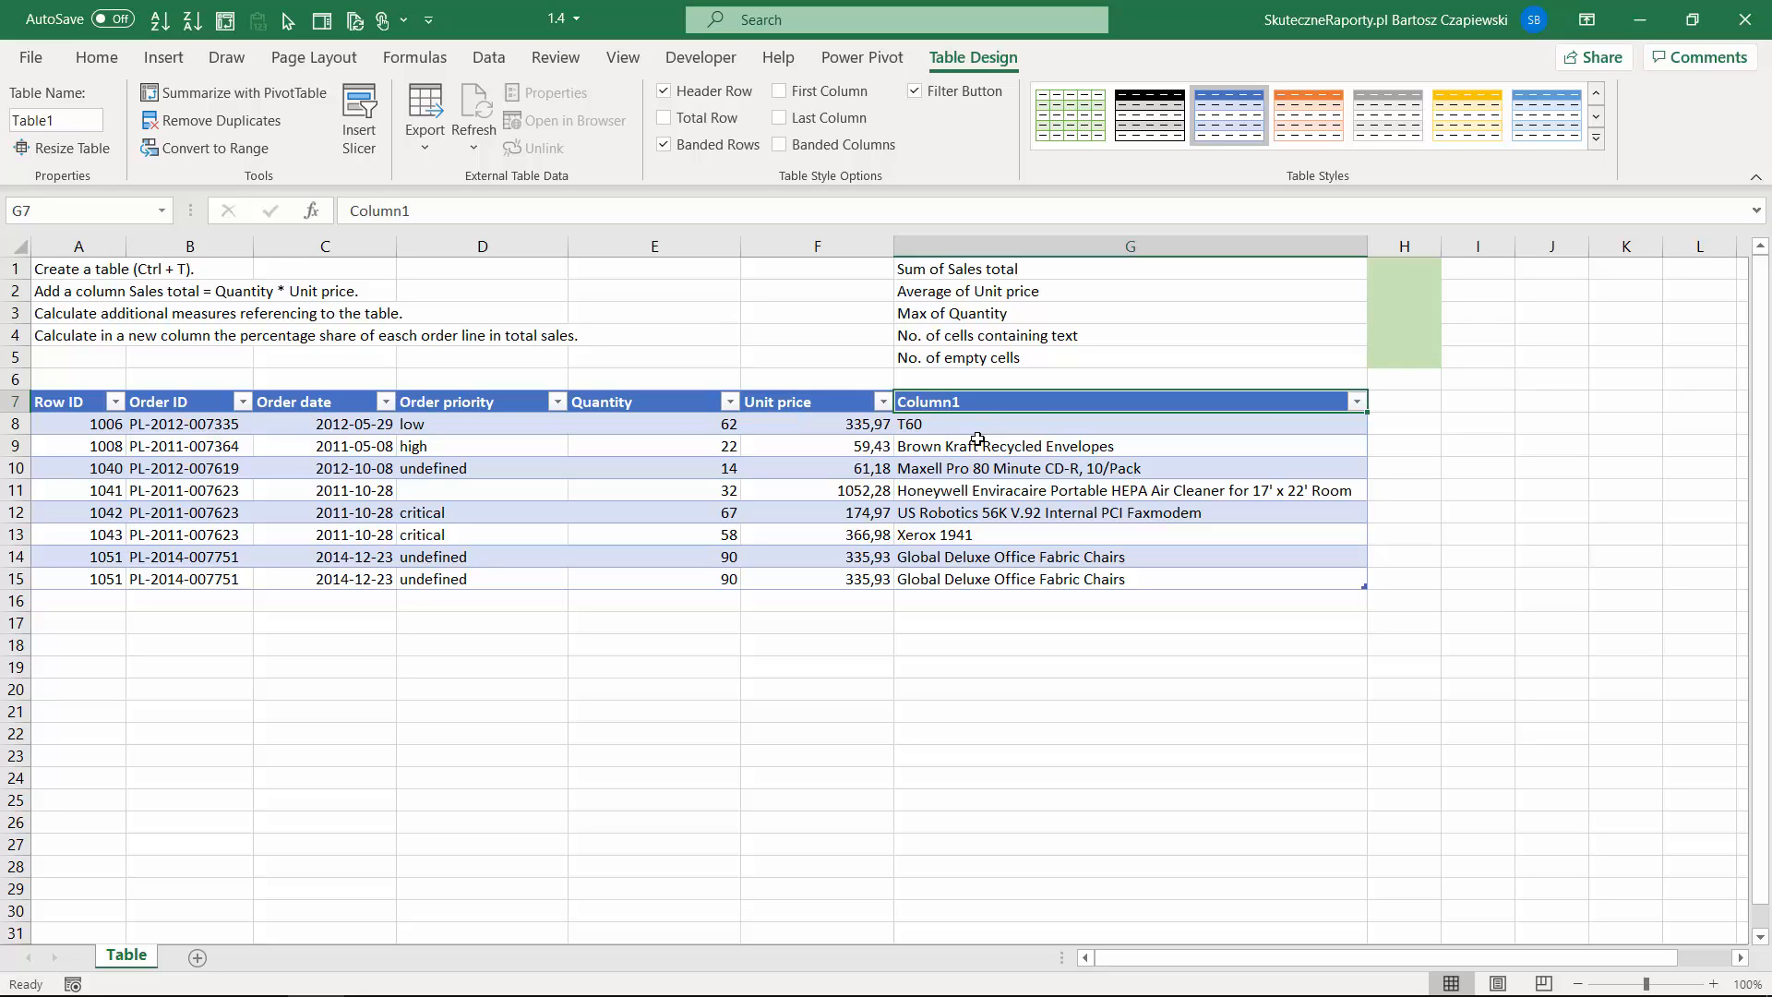
pyautogui.write('Prod')
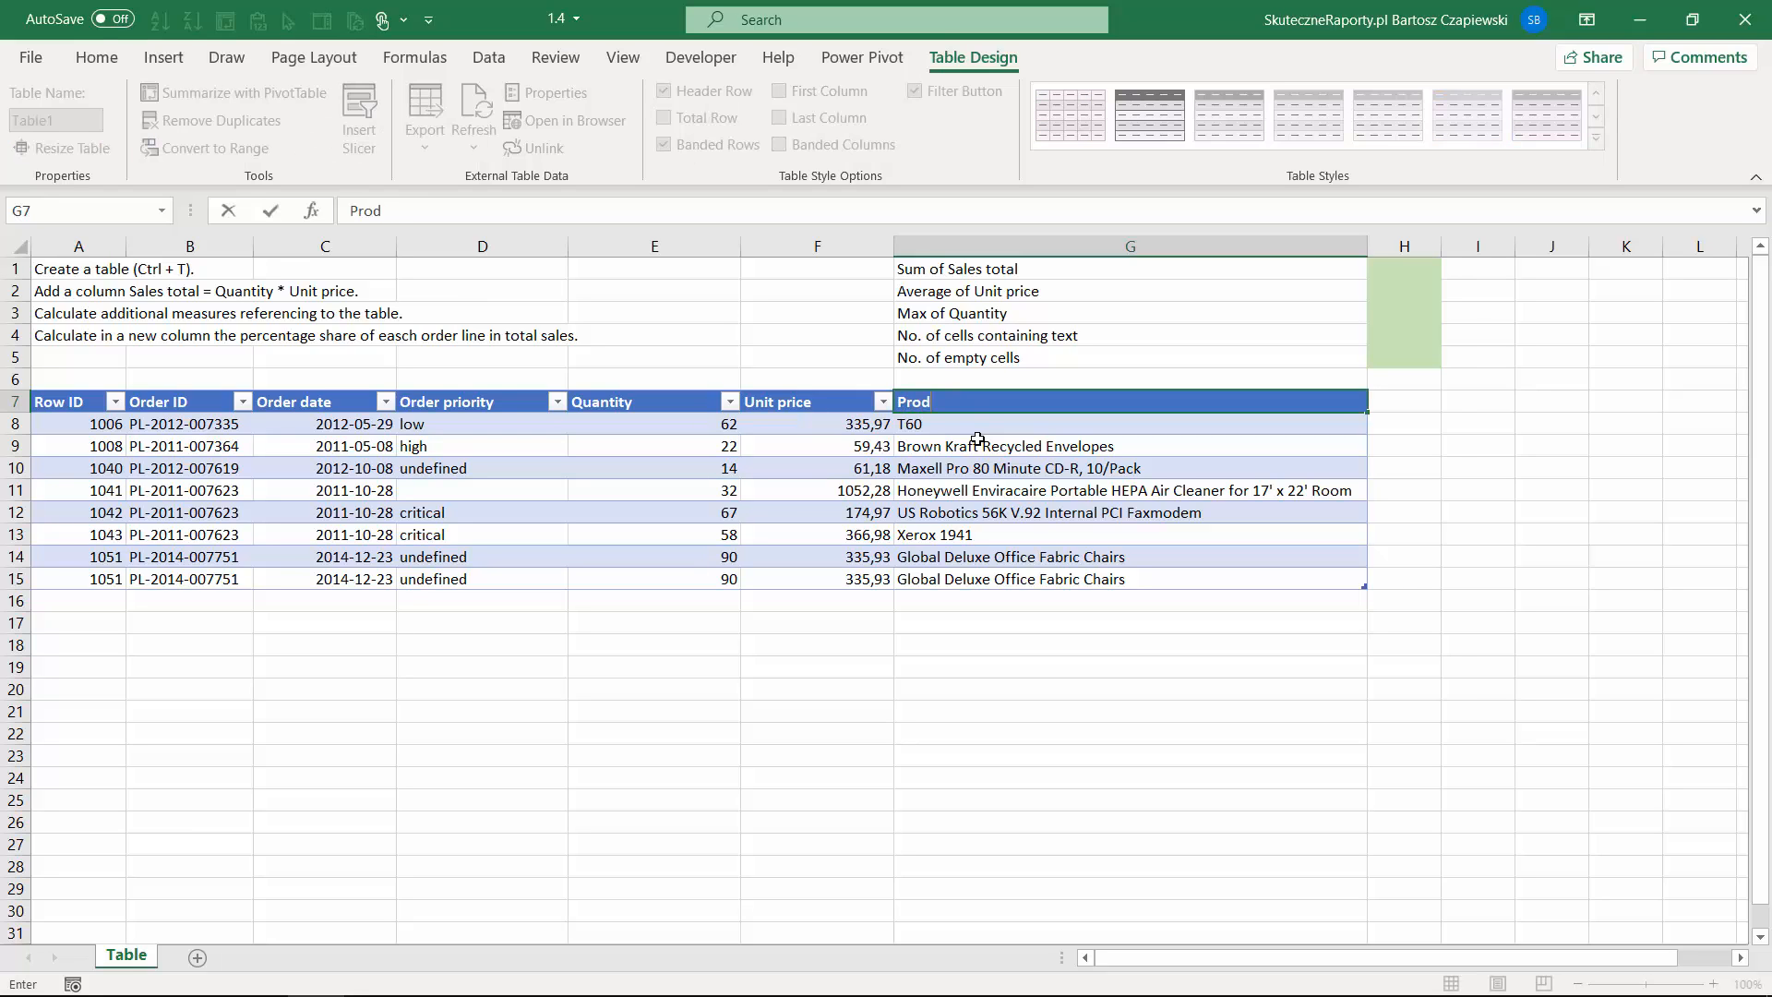
pyautogui.write('ucy name')
pyautogui.press('Return')
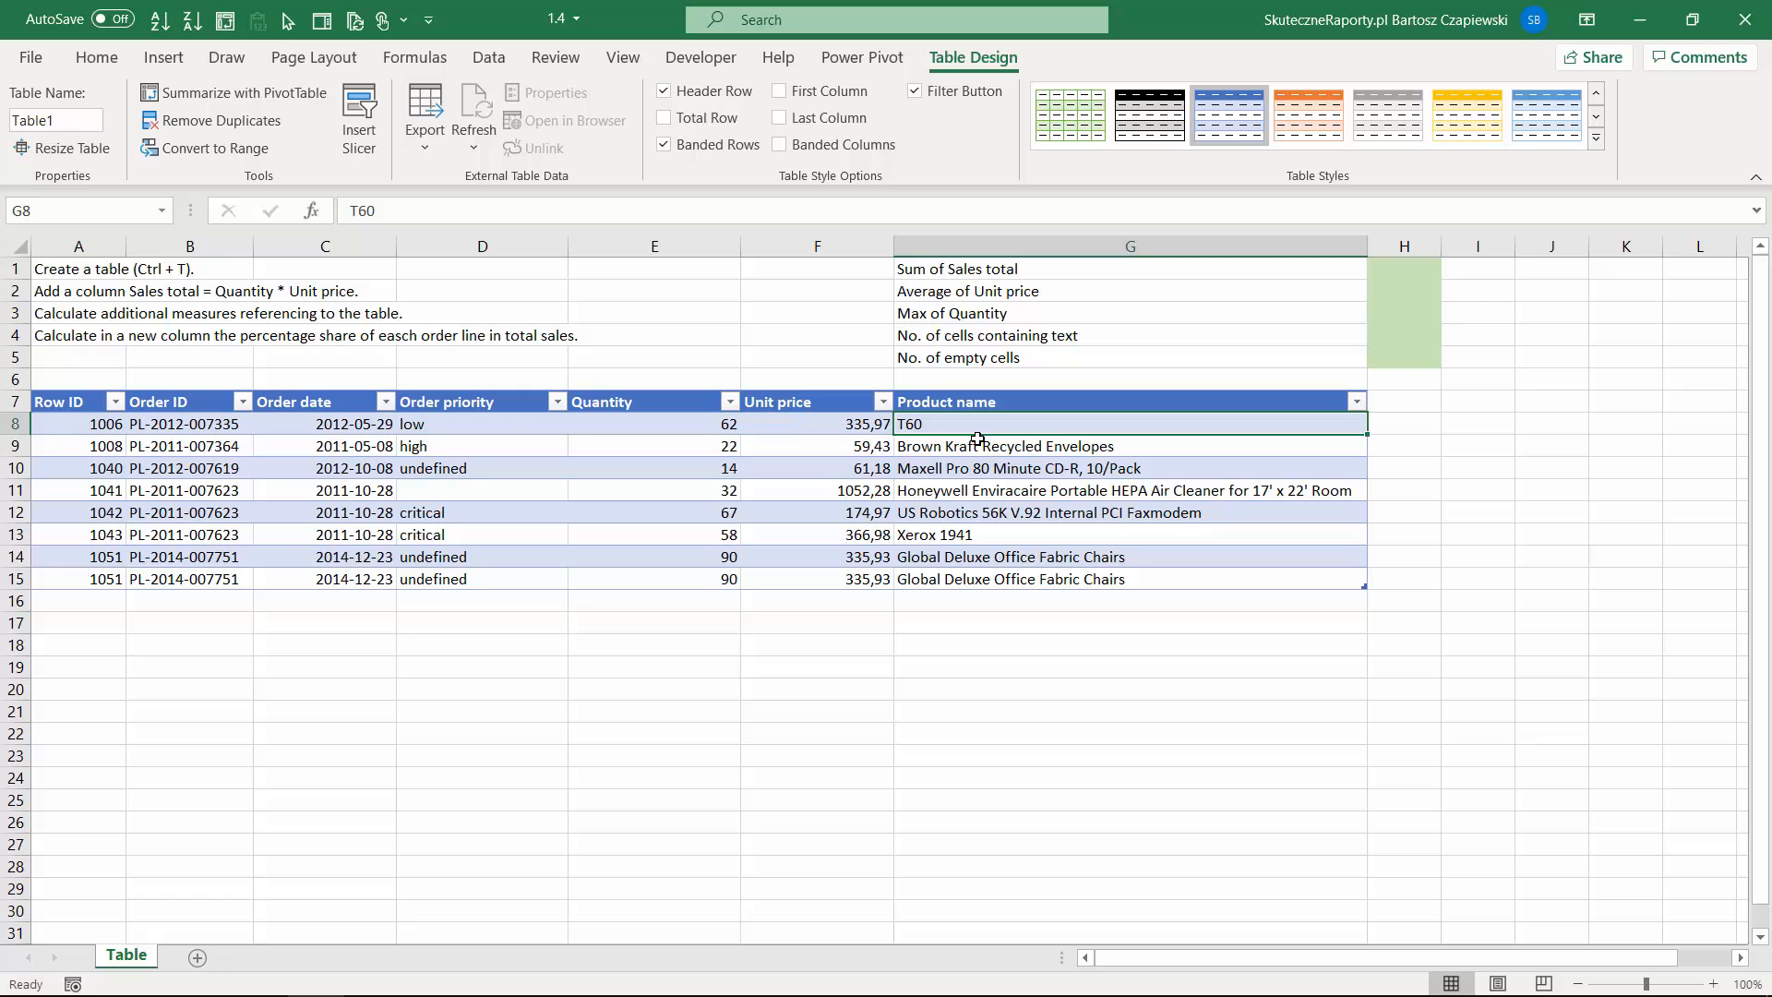
# Add two test rows directly below the table by entering 123 in A16 and A17.
pyautogui.click(88, 603)
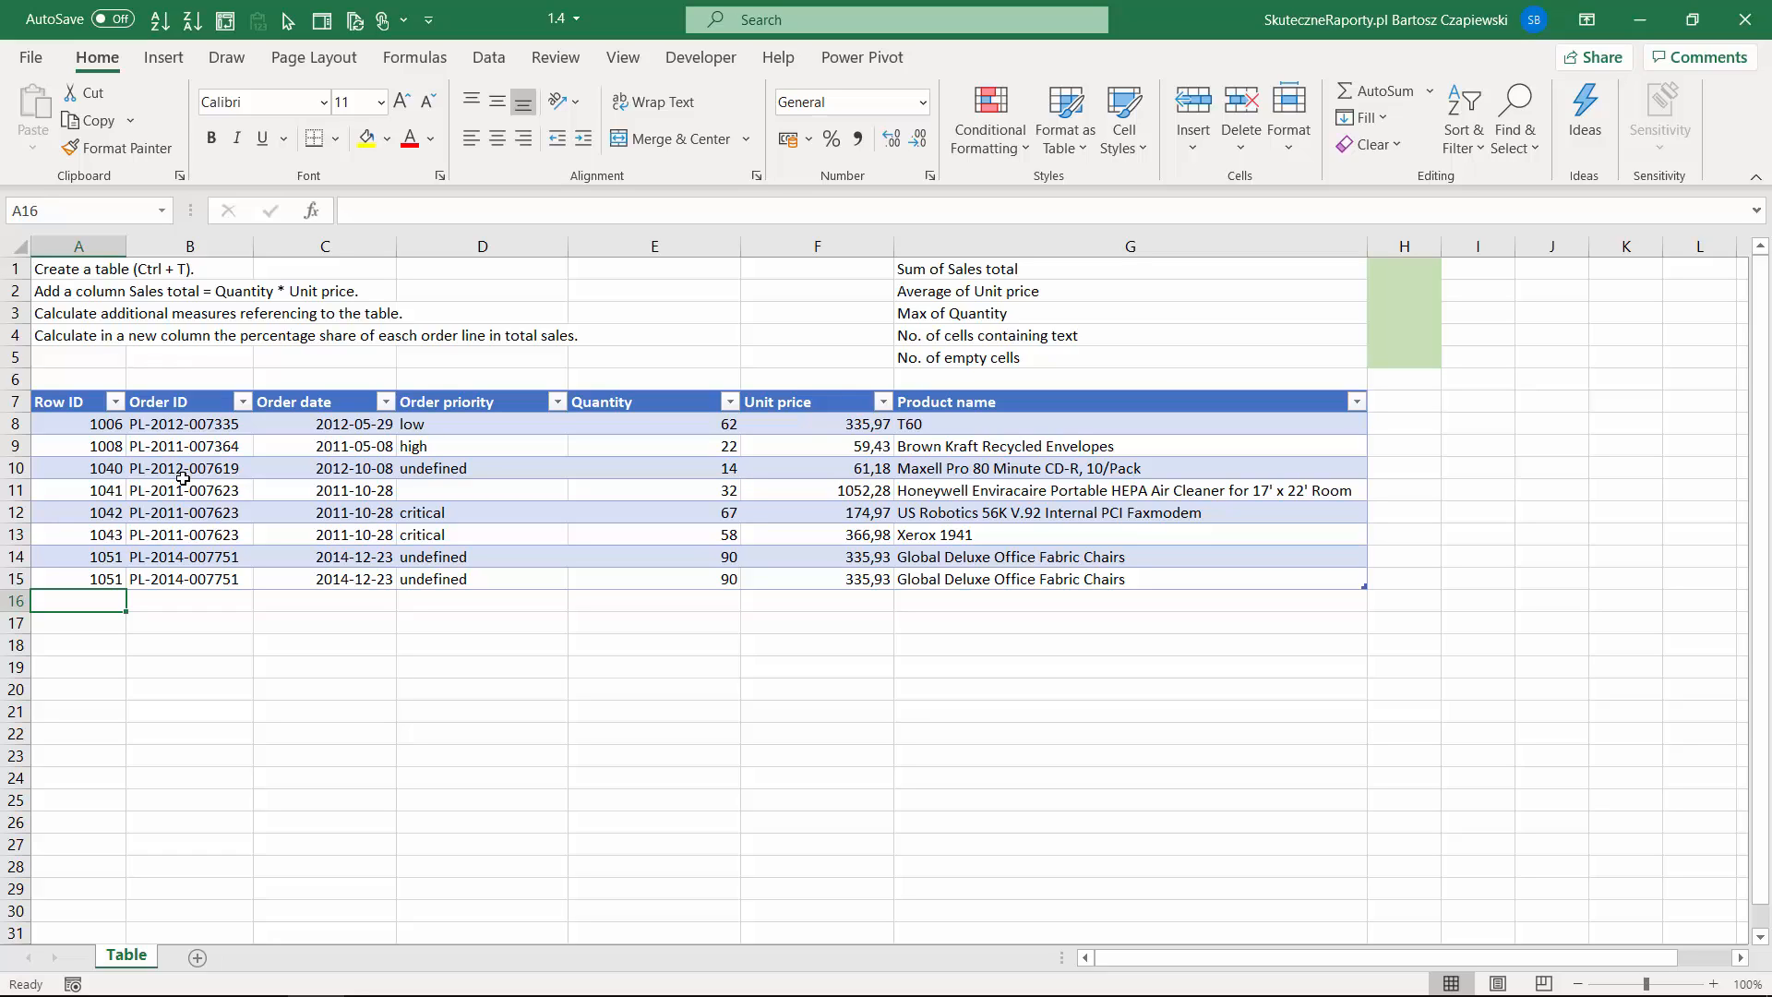
pyautogui.write('123')
pyautogui.press('Return')
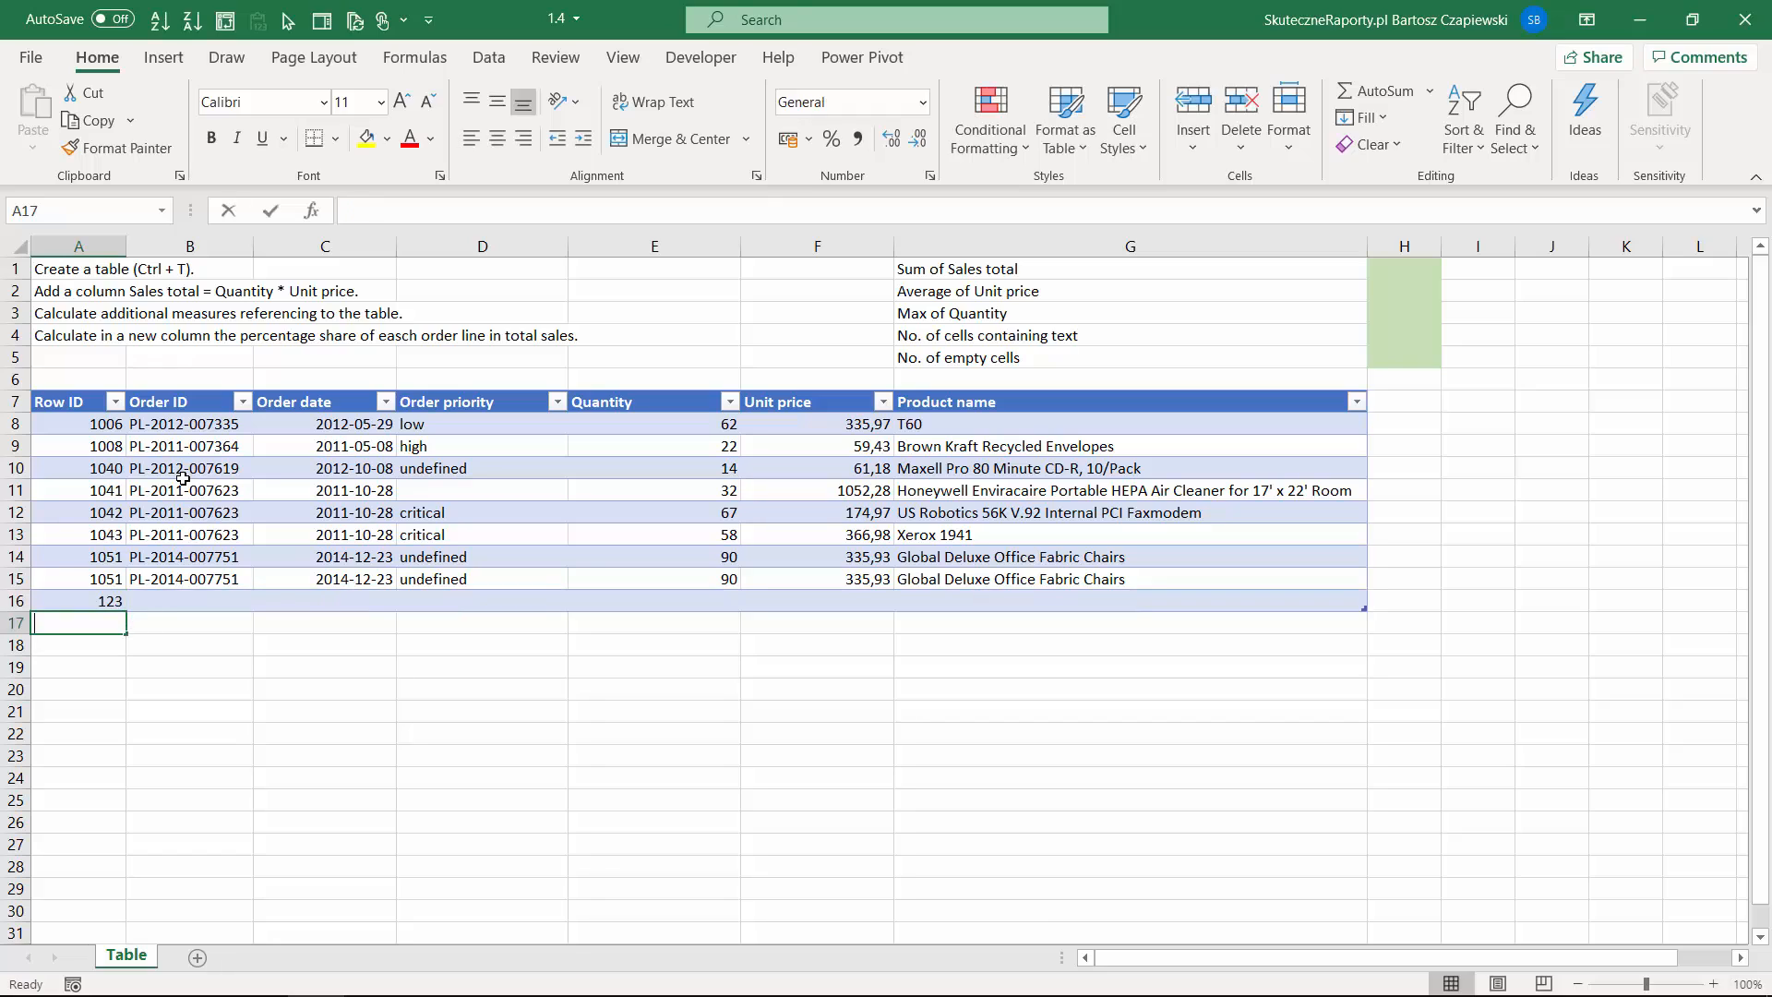
pyautogui.write('123')
pyautogui.press('Return')
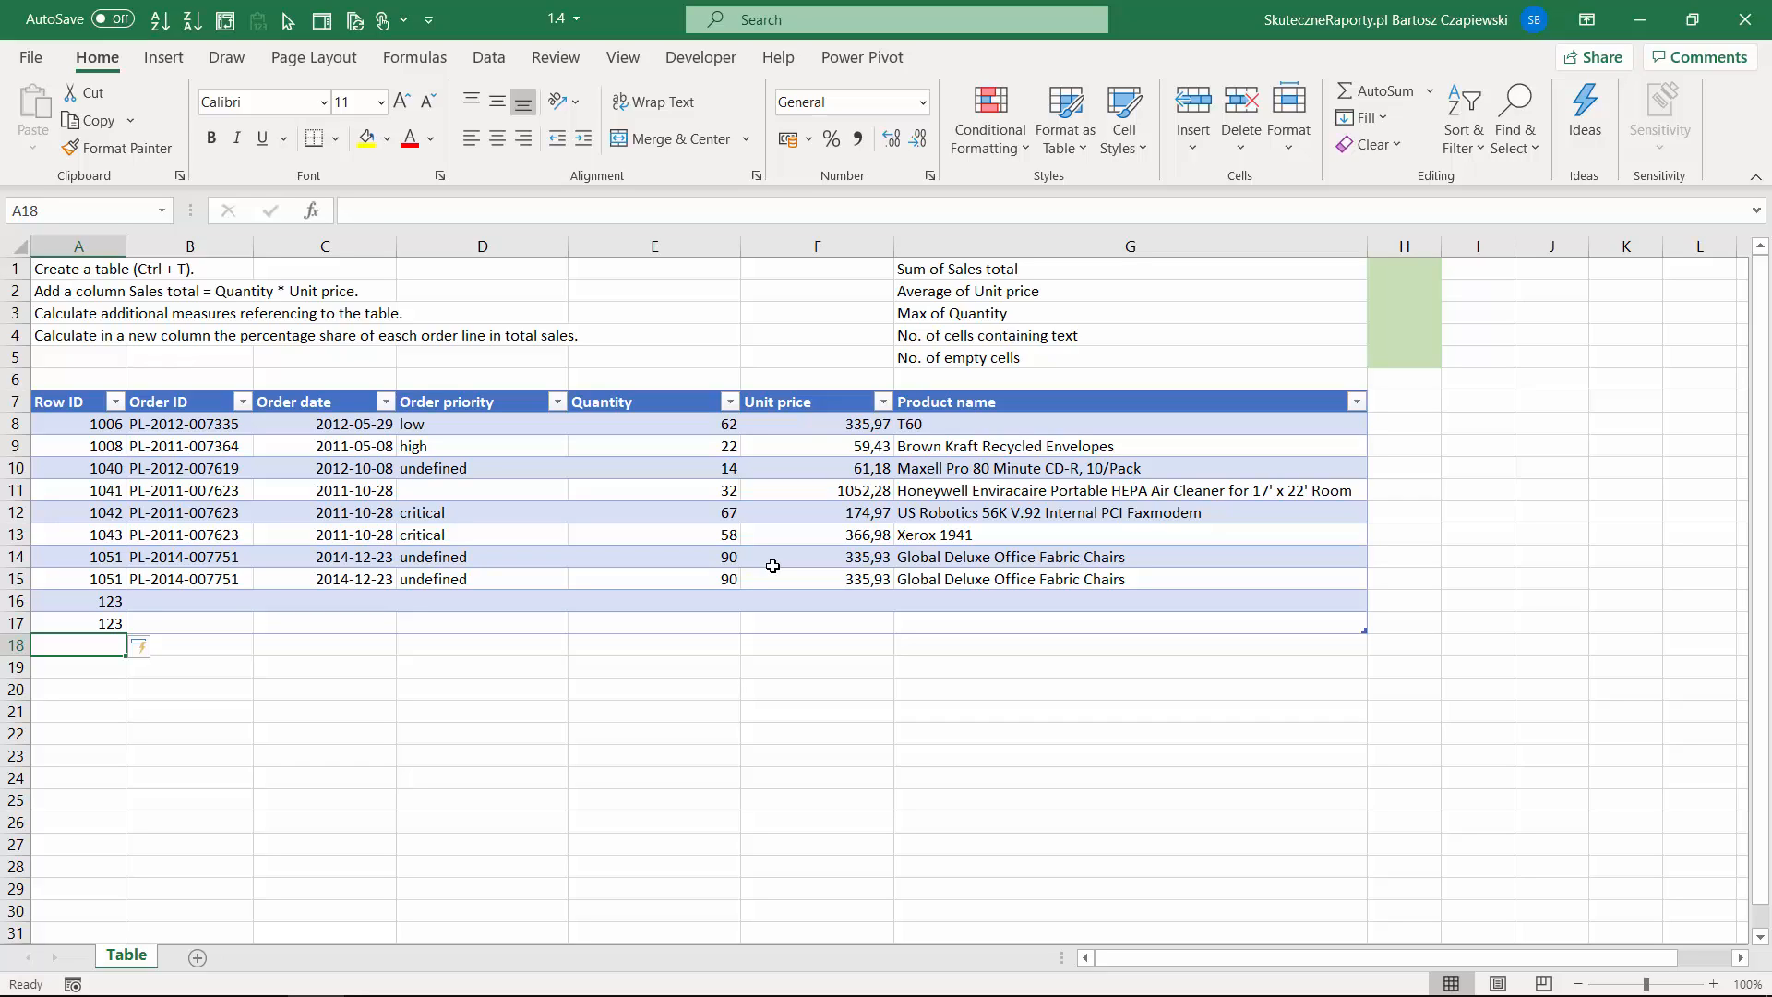
# Undo the two test rows added beneath the table.
pyautogui.hotkey('ctrl', 'z')
pyautogui.hotkey('ctrl', 'z')
pyautogui.hotkey('ctrl', 'z')
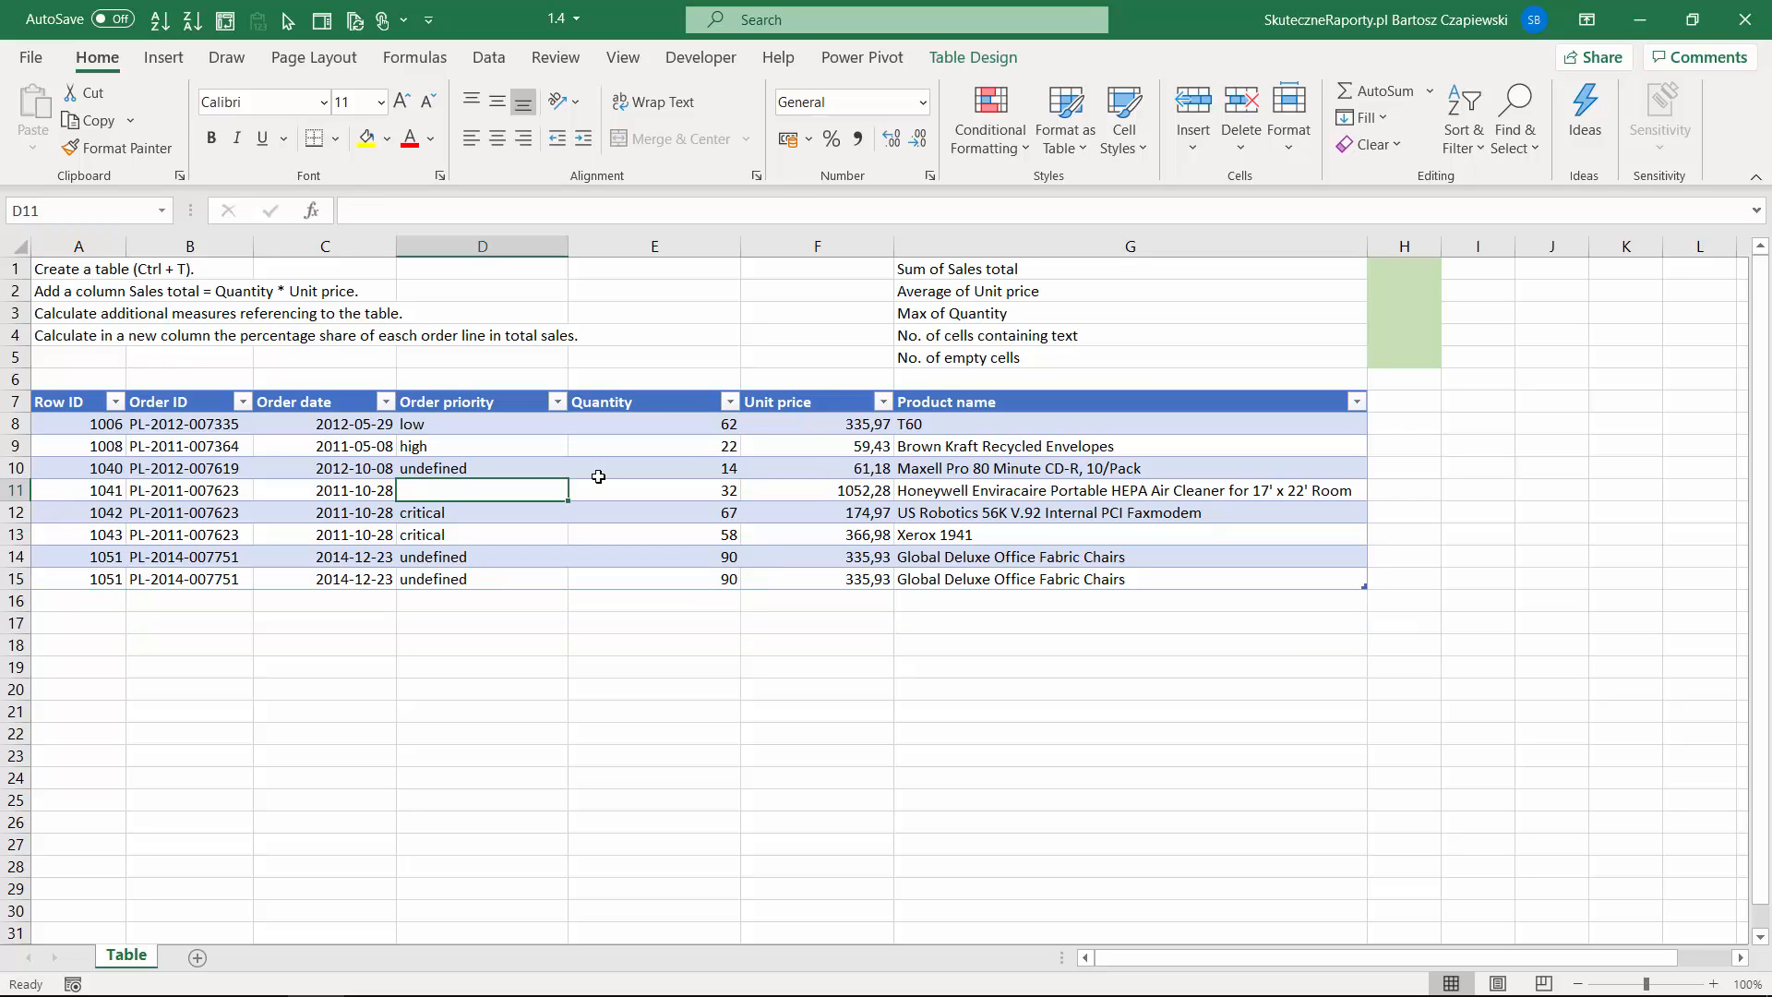
# Add a new table column in H with the header "Sales total".
pyautogui.click(1396, 406)
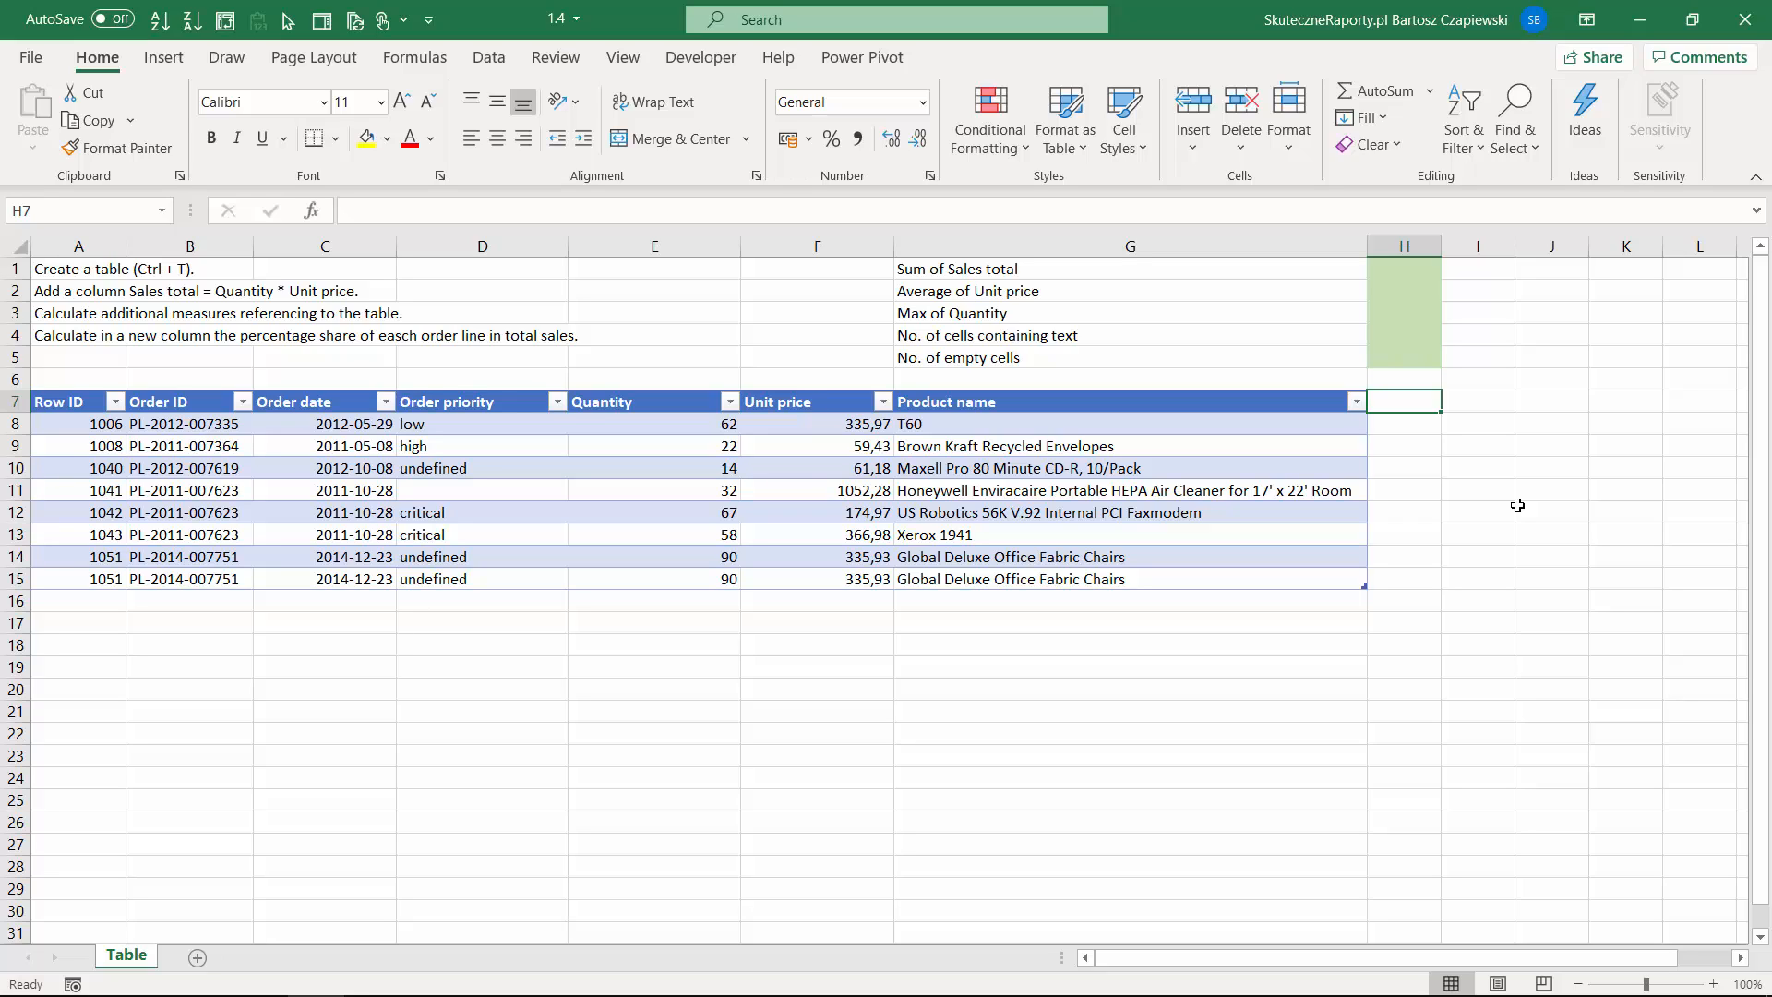
pyautogui.write('Sales ')
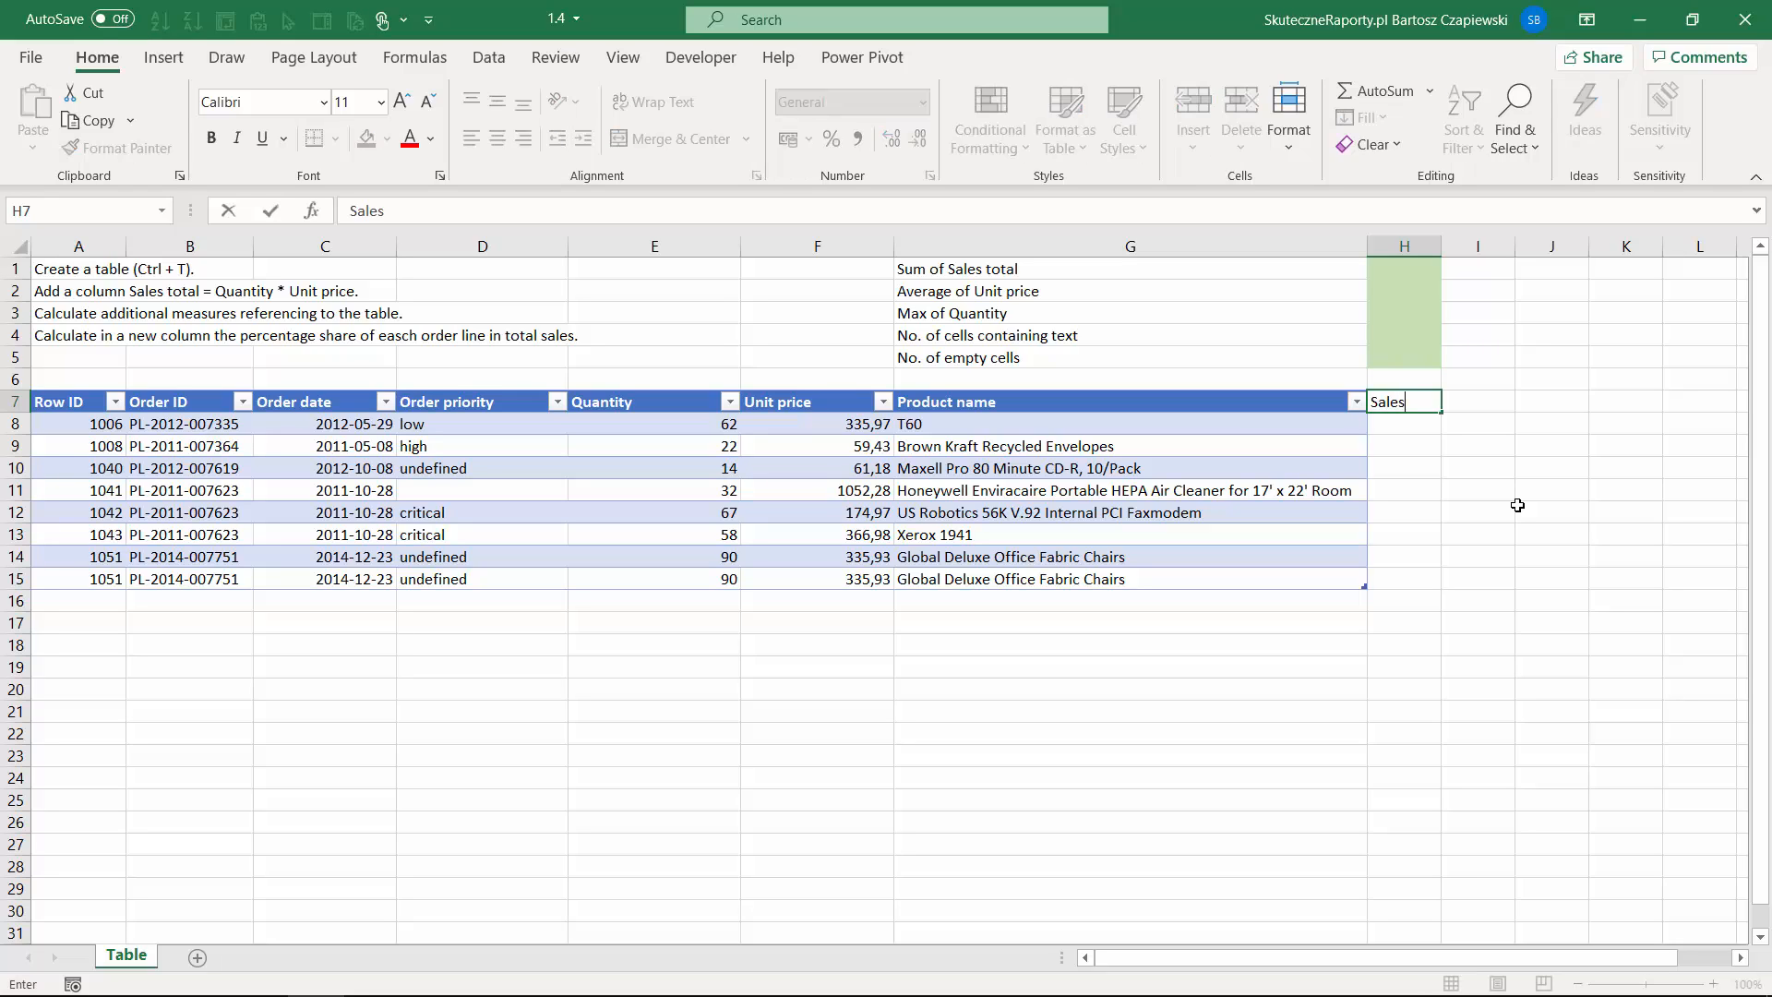
pyautogui.write('total')
pyautogui.press('Return')
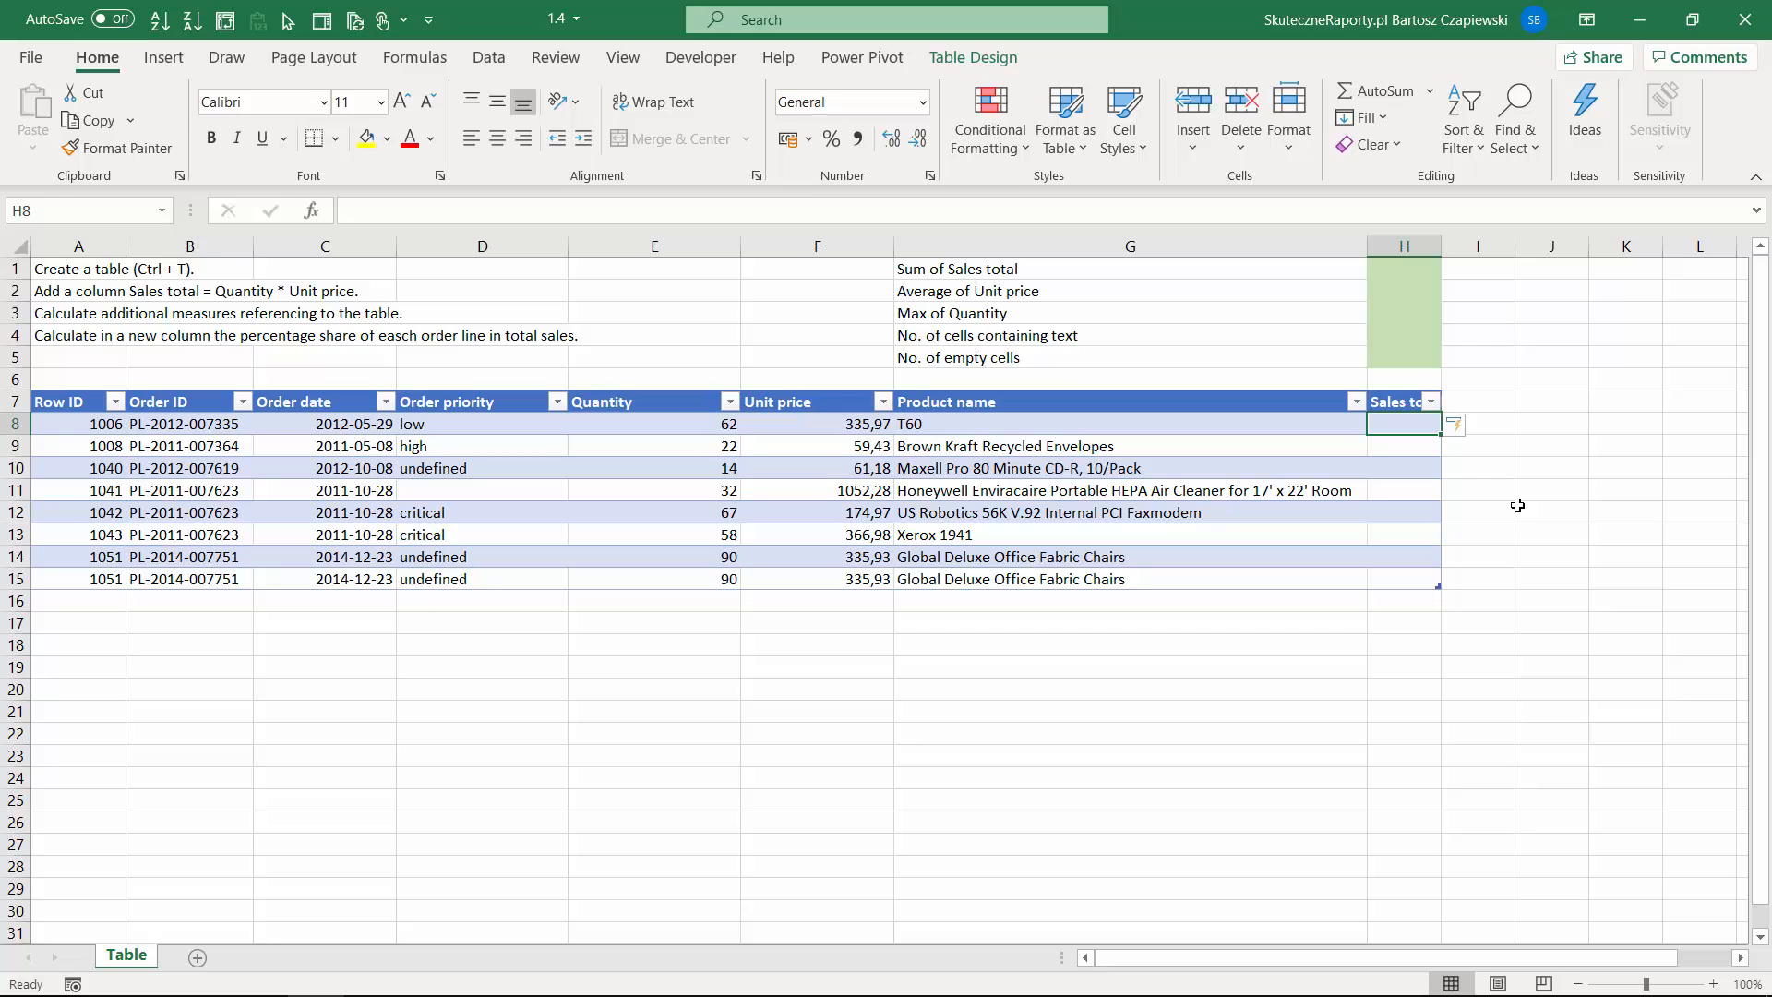
pyautogui.write('=')
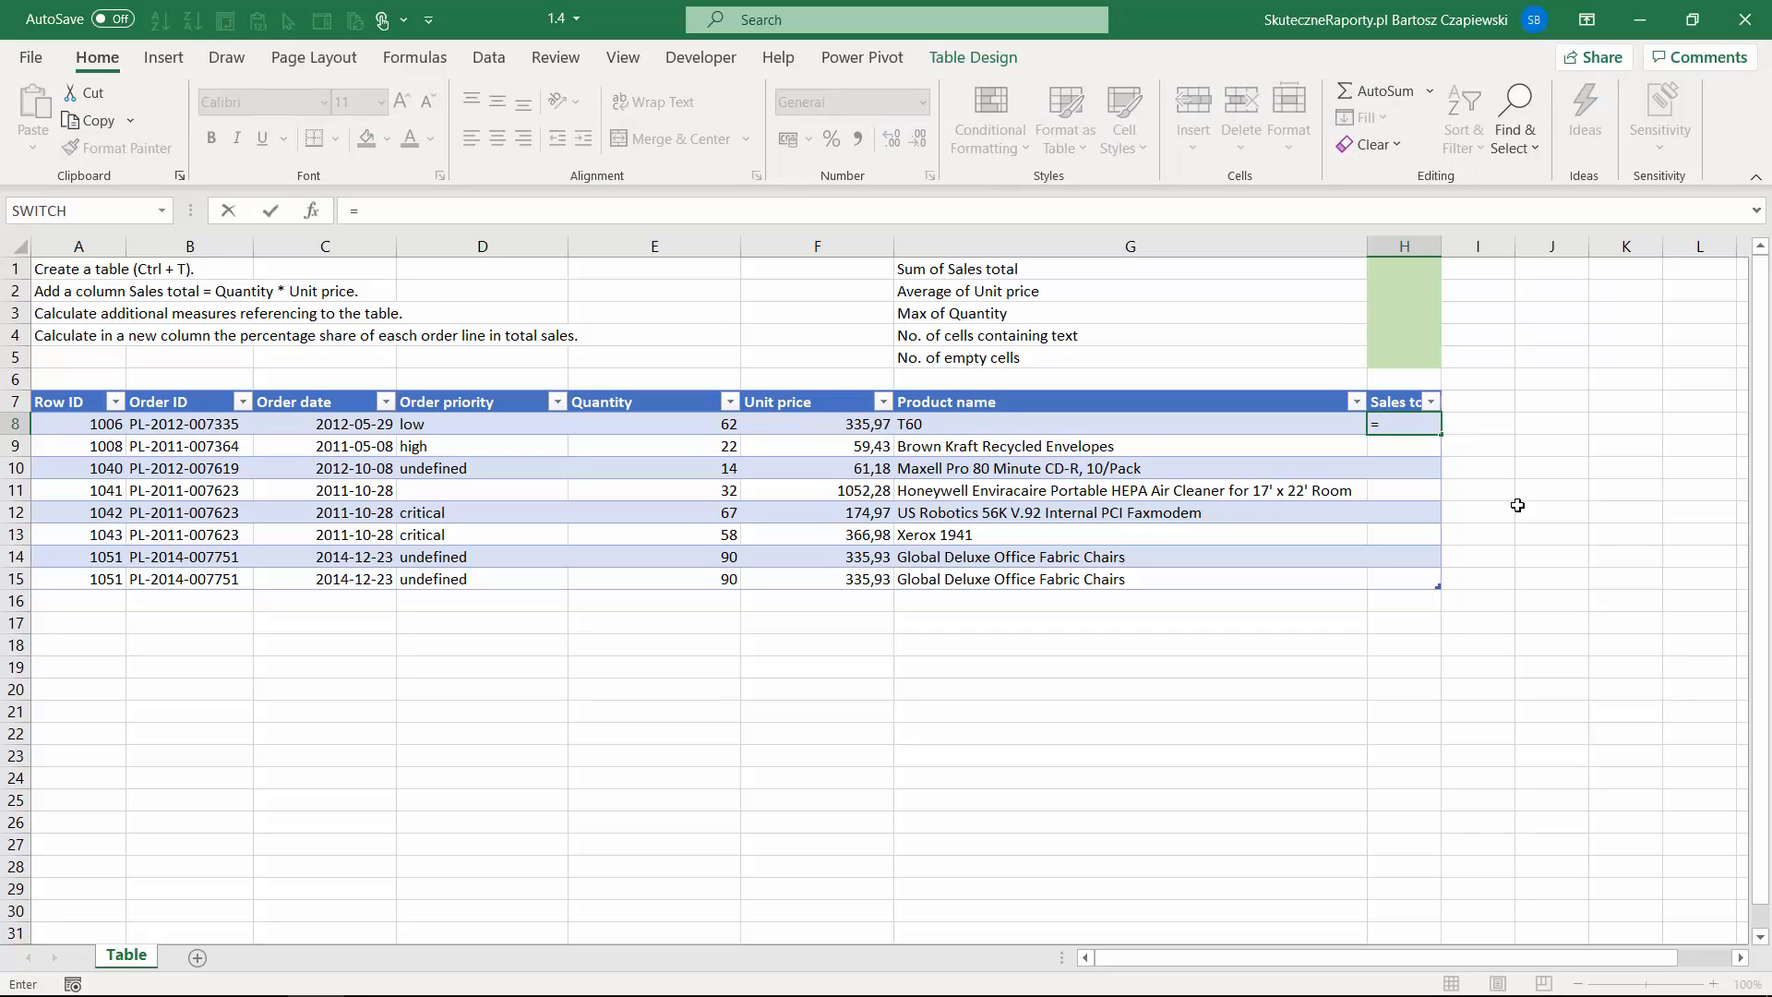
pyautogui.click(697, 424)
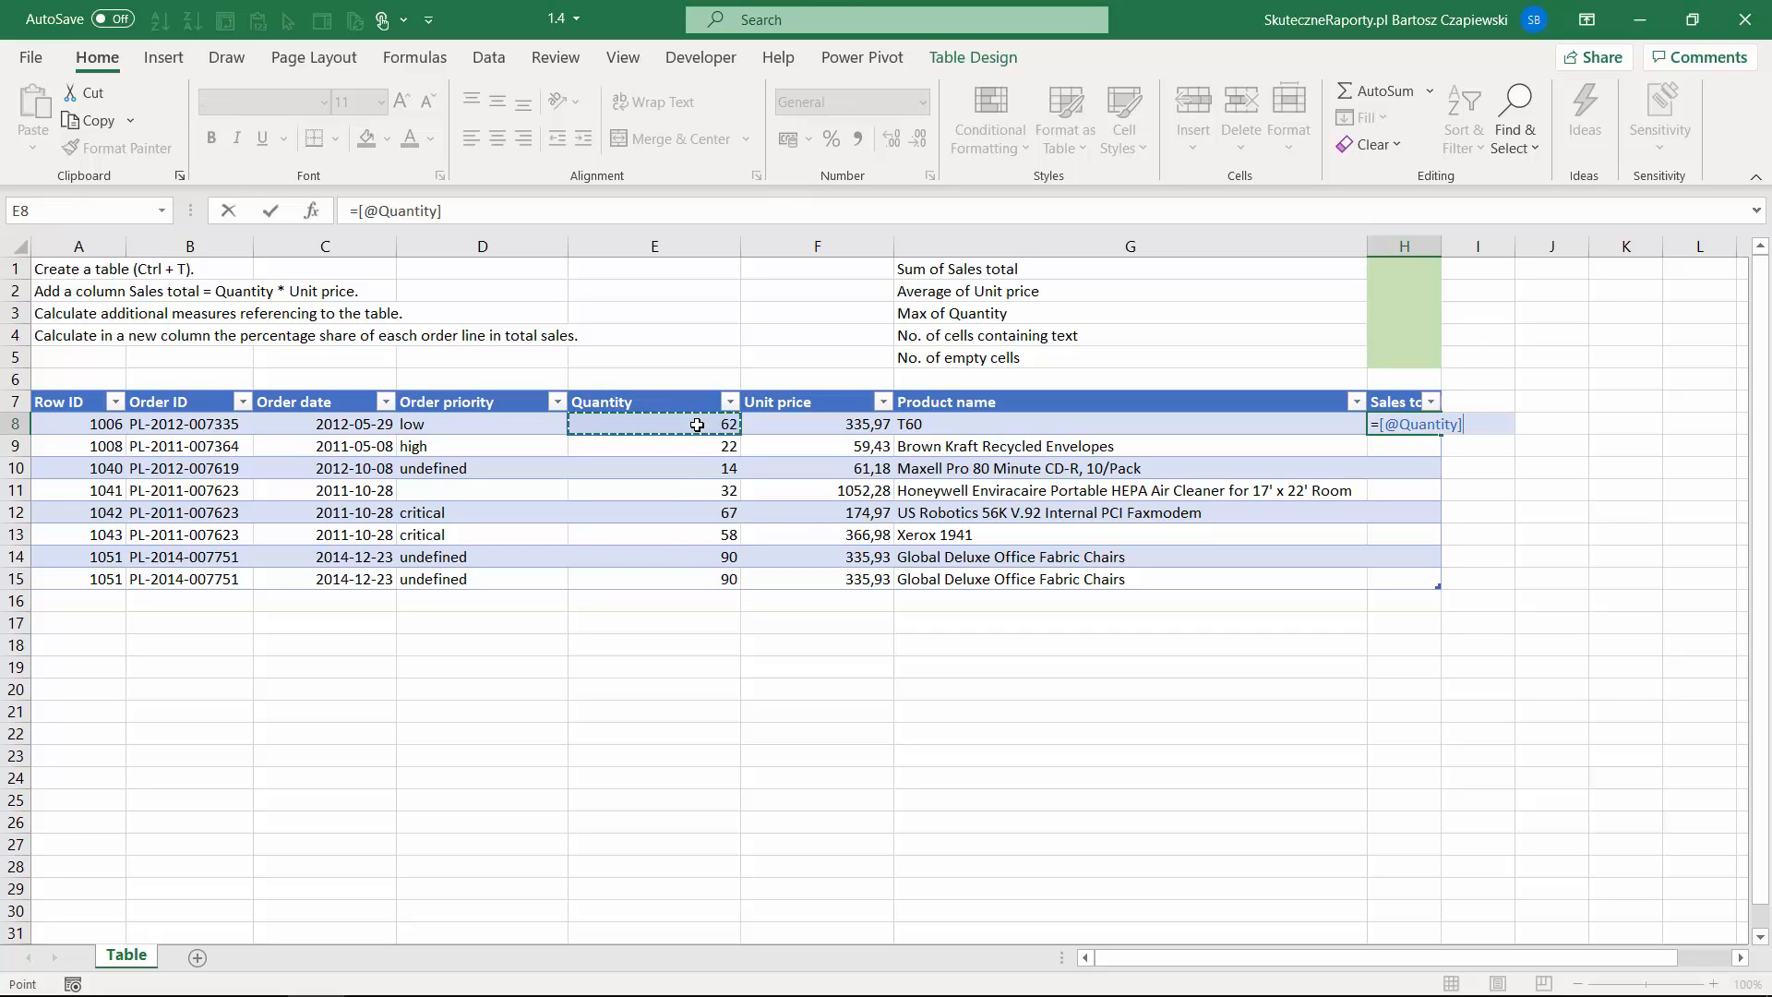
pyautogui.write('*')
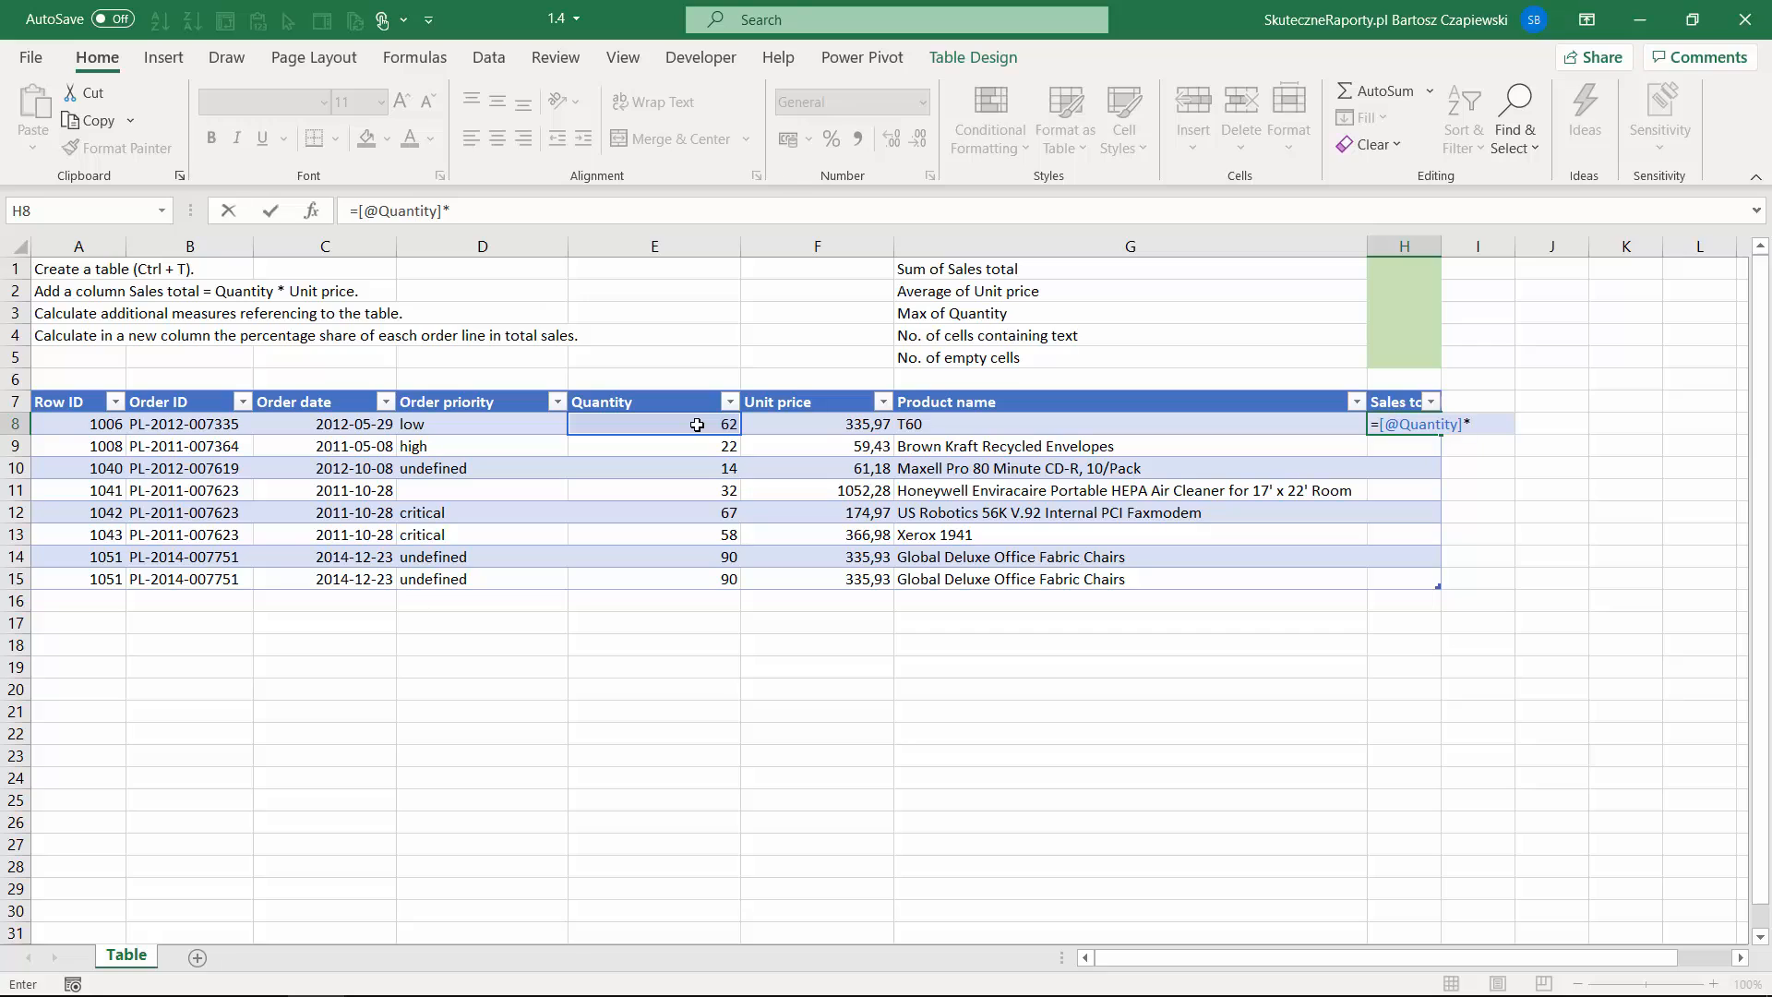
pyautogui.click(831, 425)
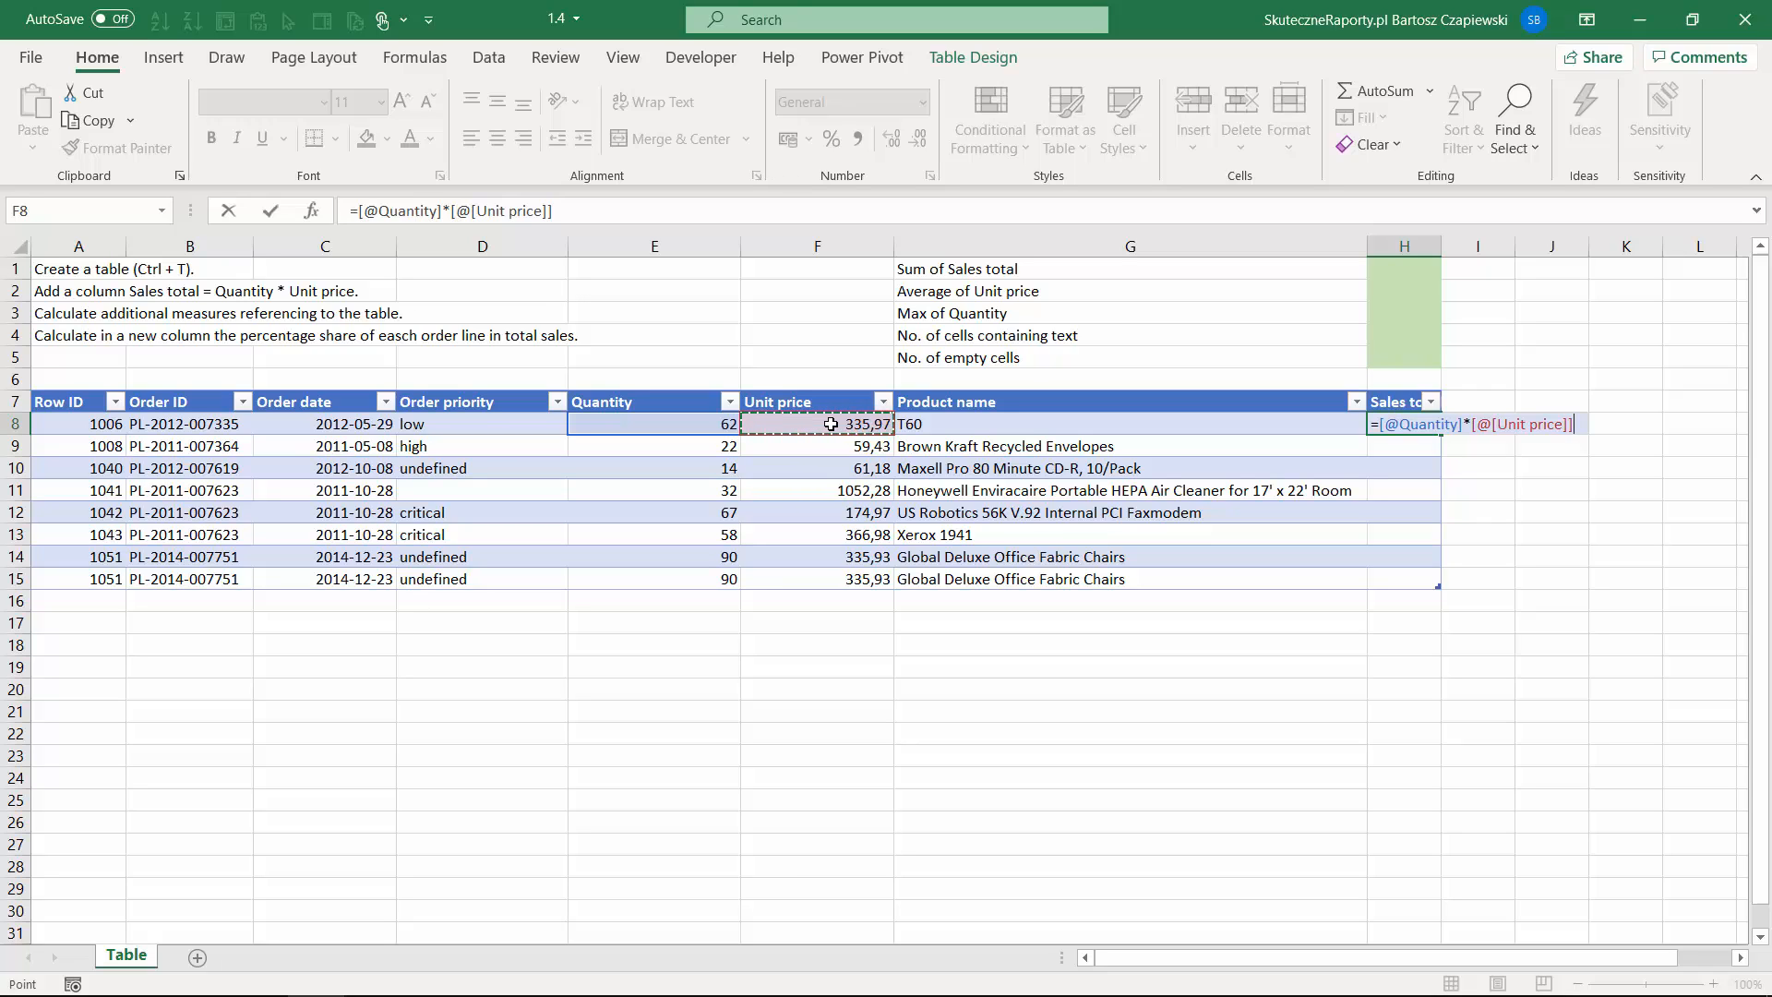
pyautogui.click(367, 210)
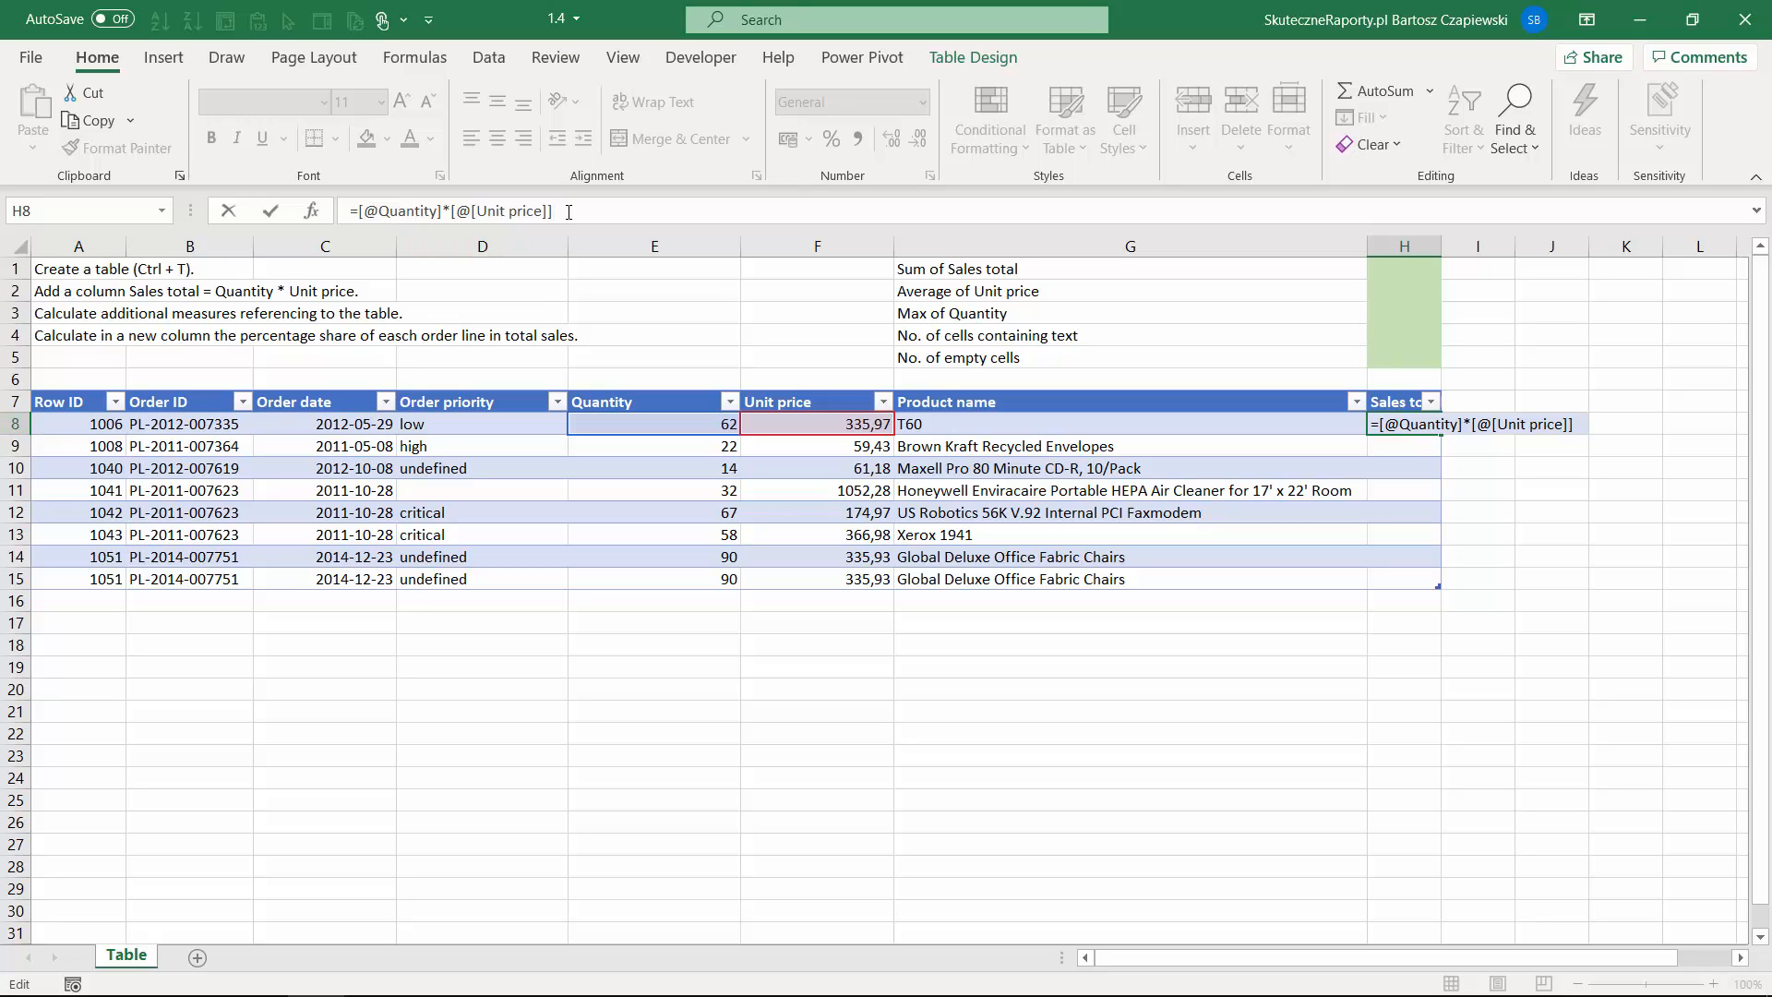
pyautogui.press('Return')
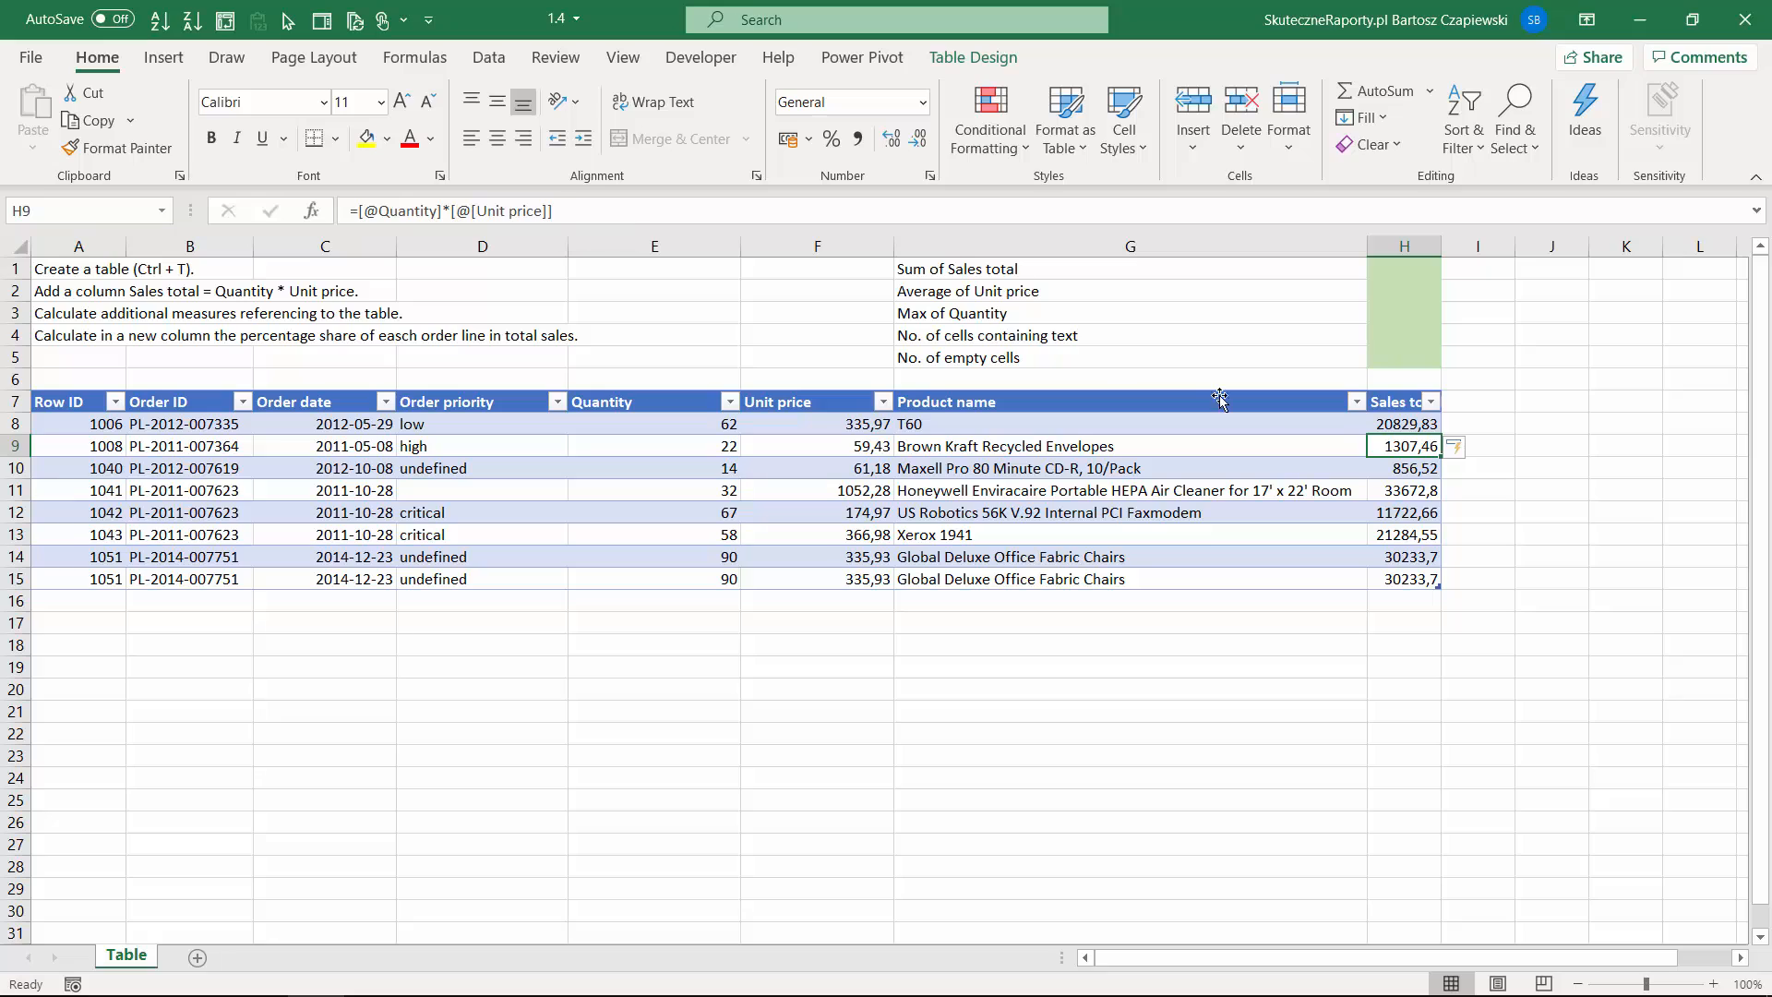
pyautogui.click(1407, 425)
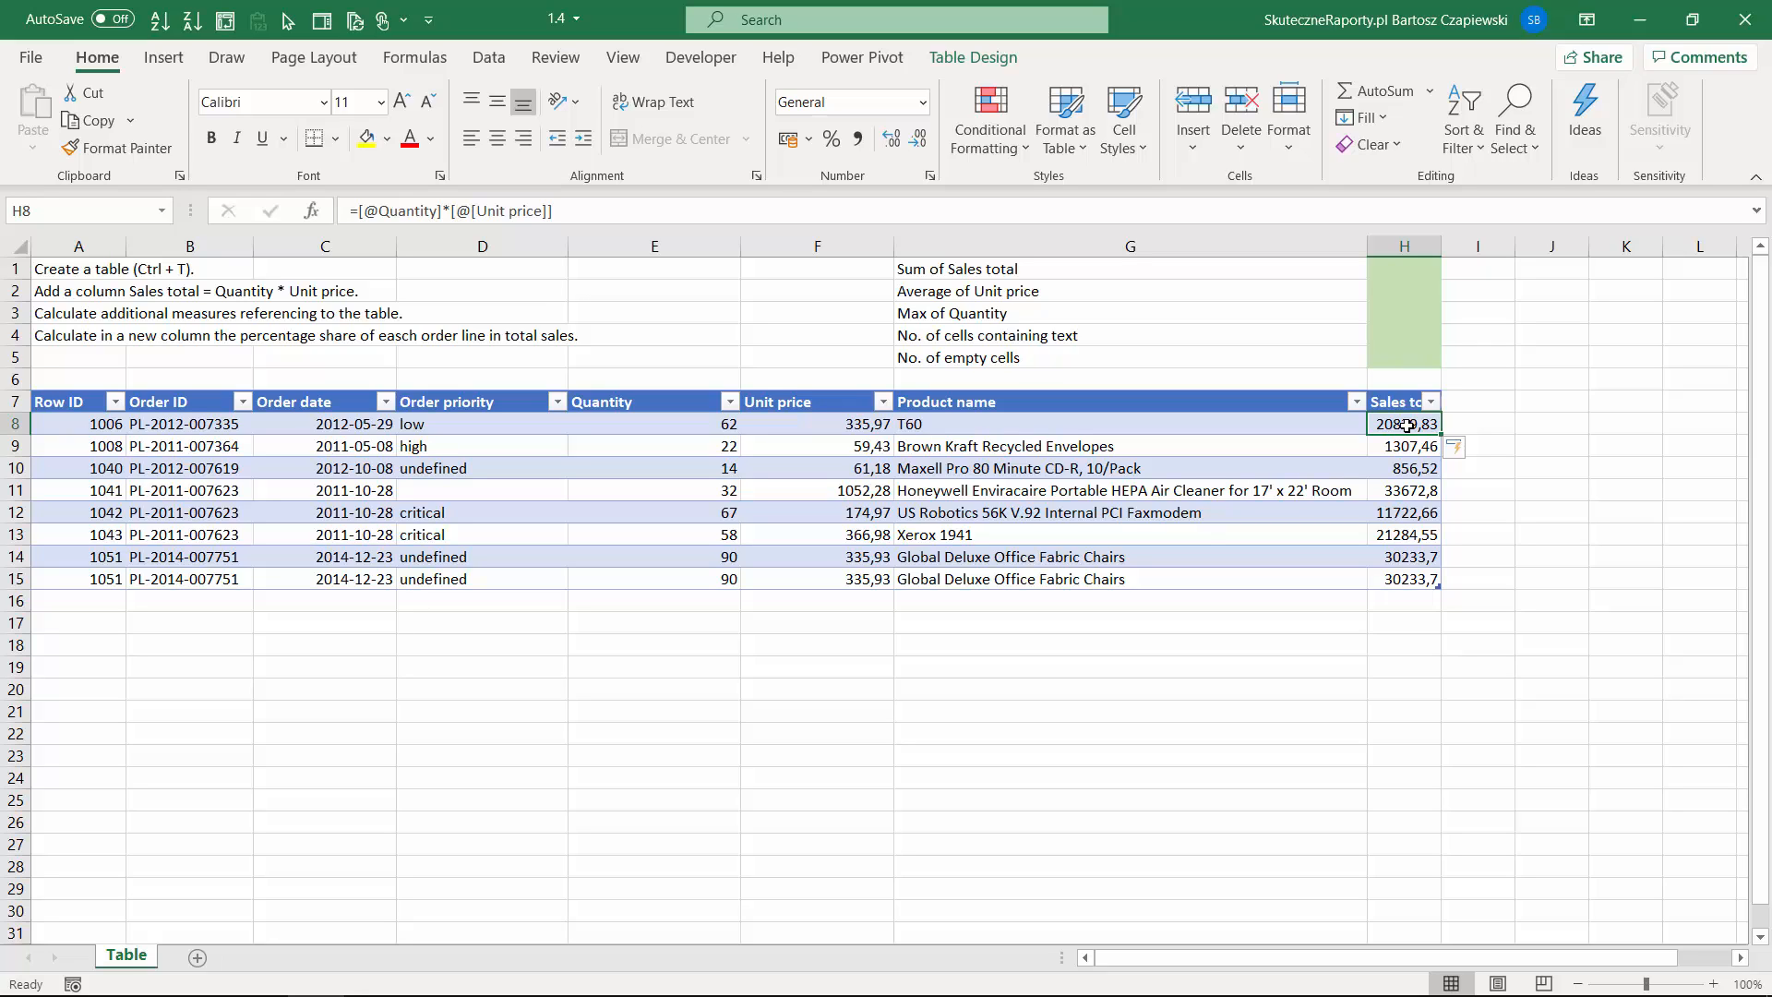
pyautogui.moveTo(1406, 426); pyautogui.dragTo(1406, 579)
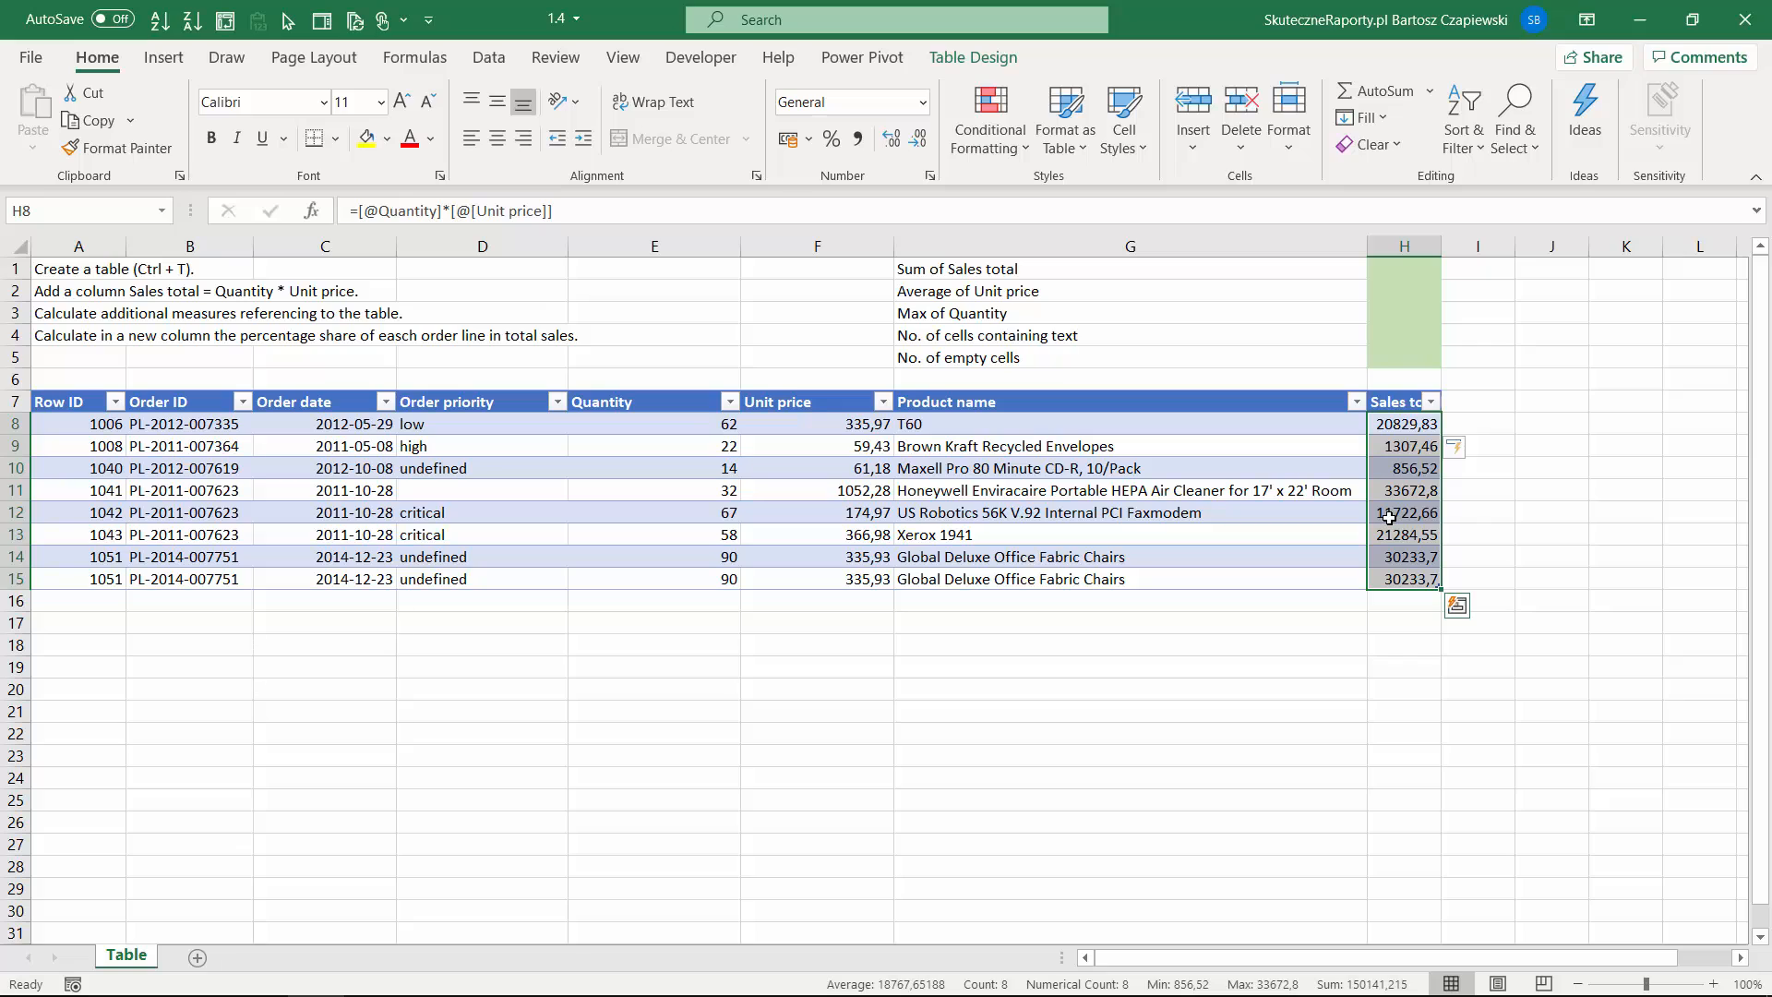
# Add another table column in I by entering the header "Sales total", and widen it to show the full header.
pyautogui.click(1467, 401)
pyautogui.write('Sales')
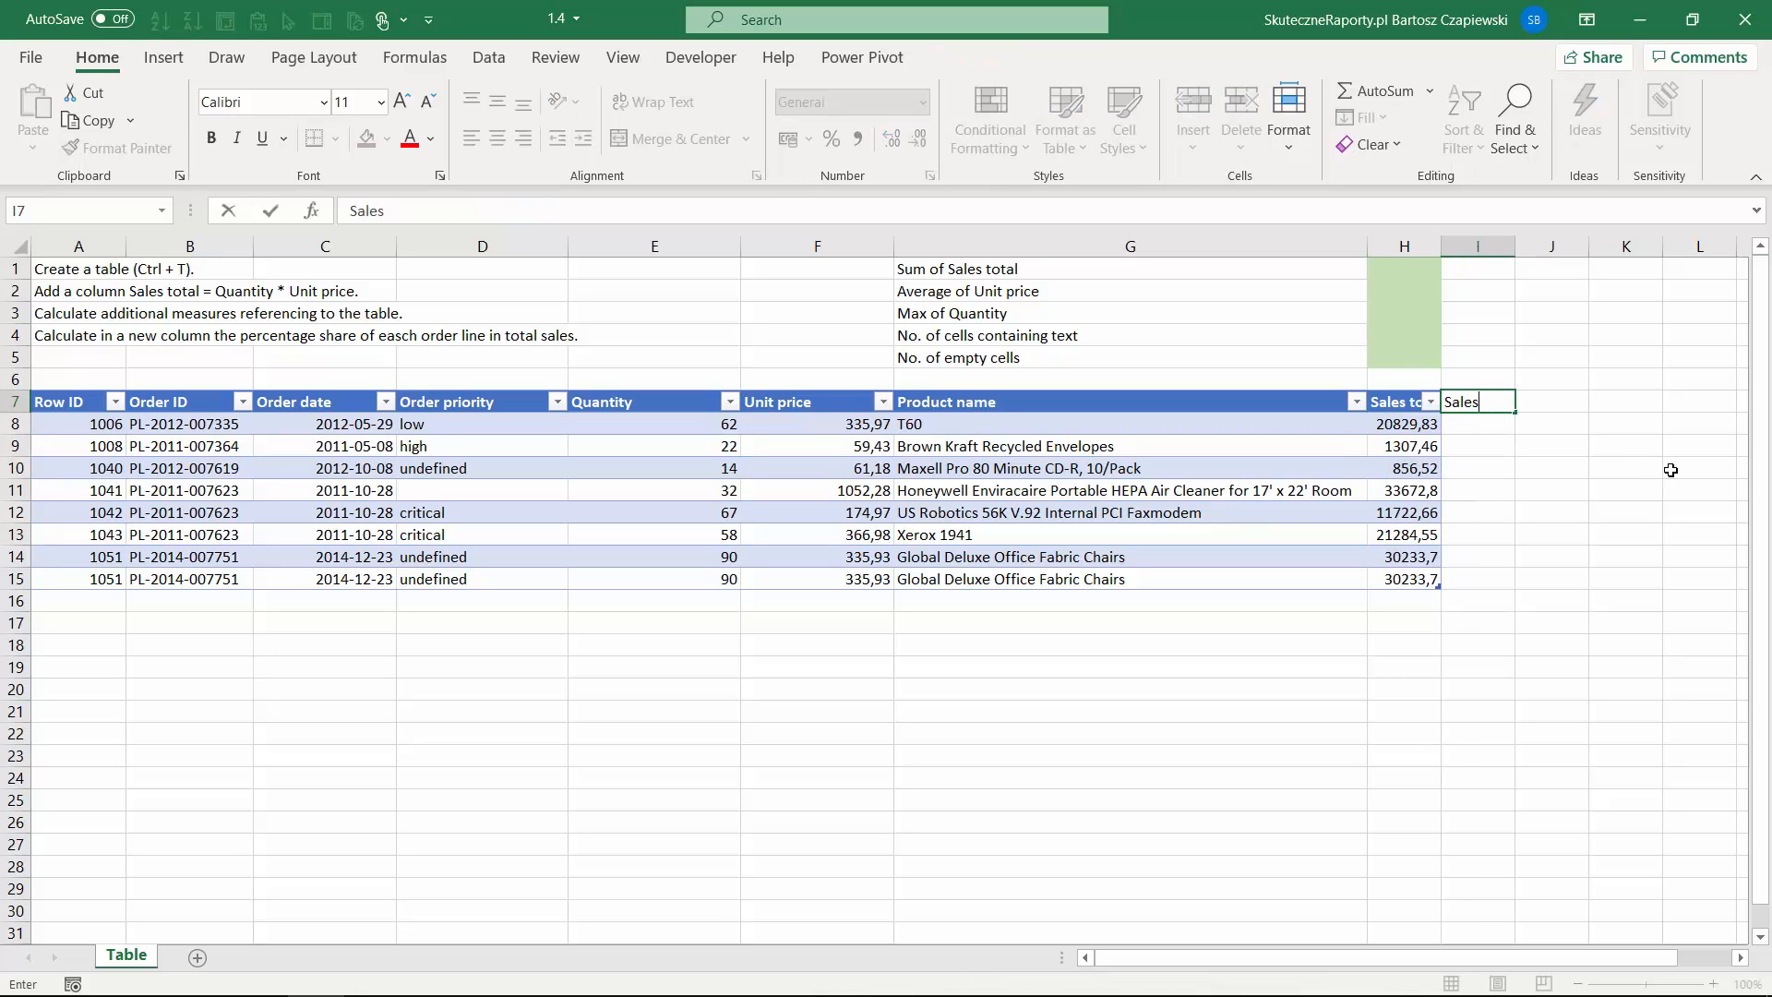
pyautogui.write(' total')
pyautogui.hotkey('ctrl', 'Return')
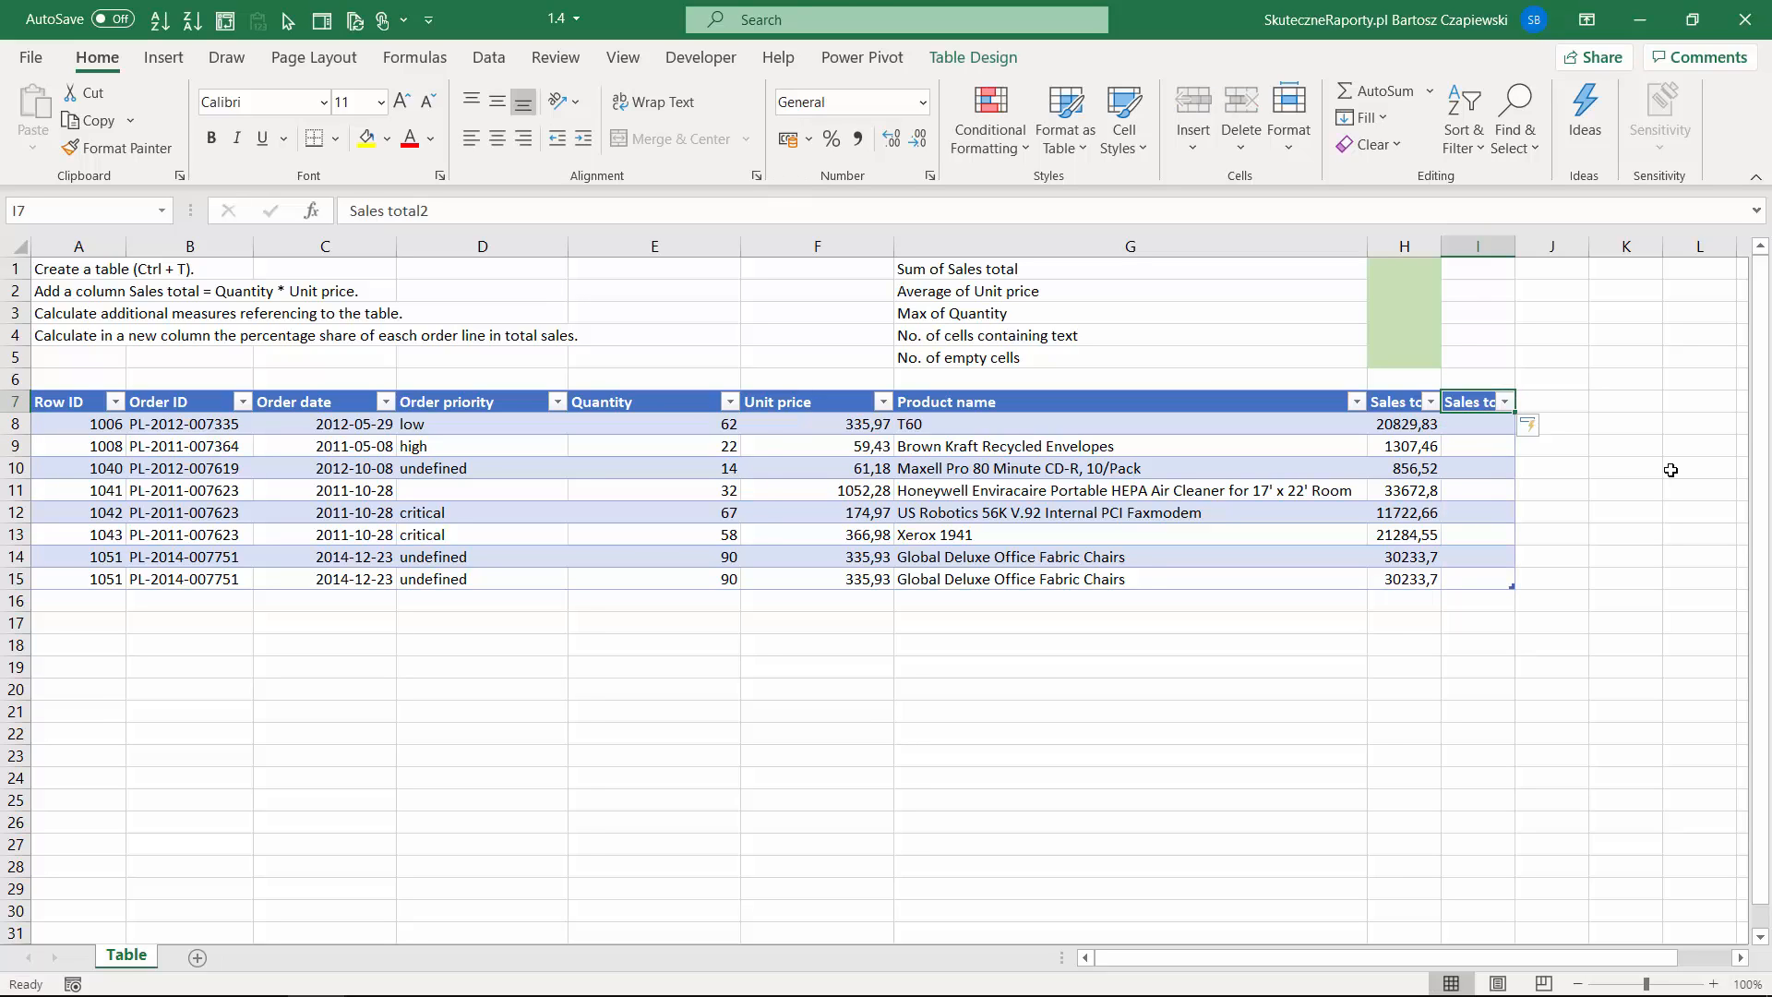
pyautogui.moveTo(1508, 247); pyautogui.dragTo(1555, 248)
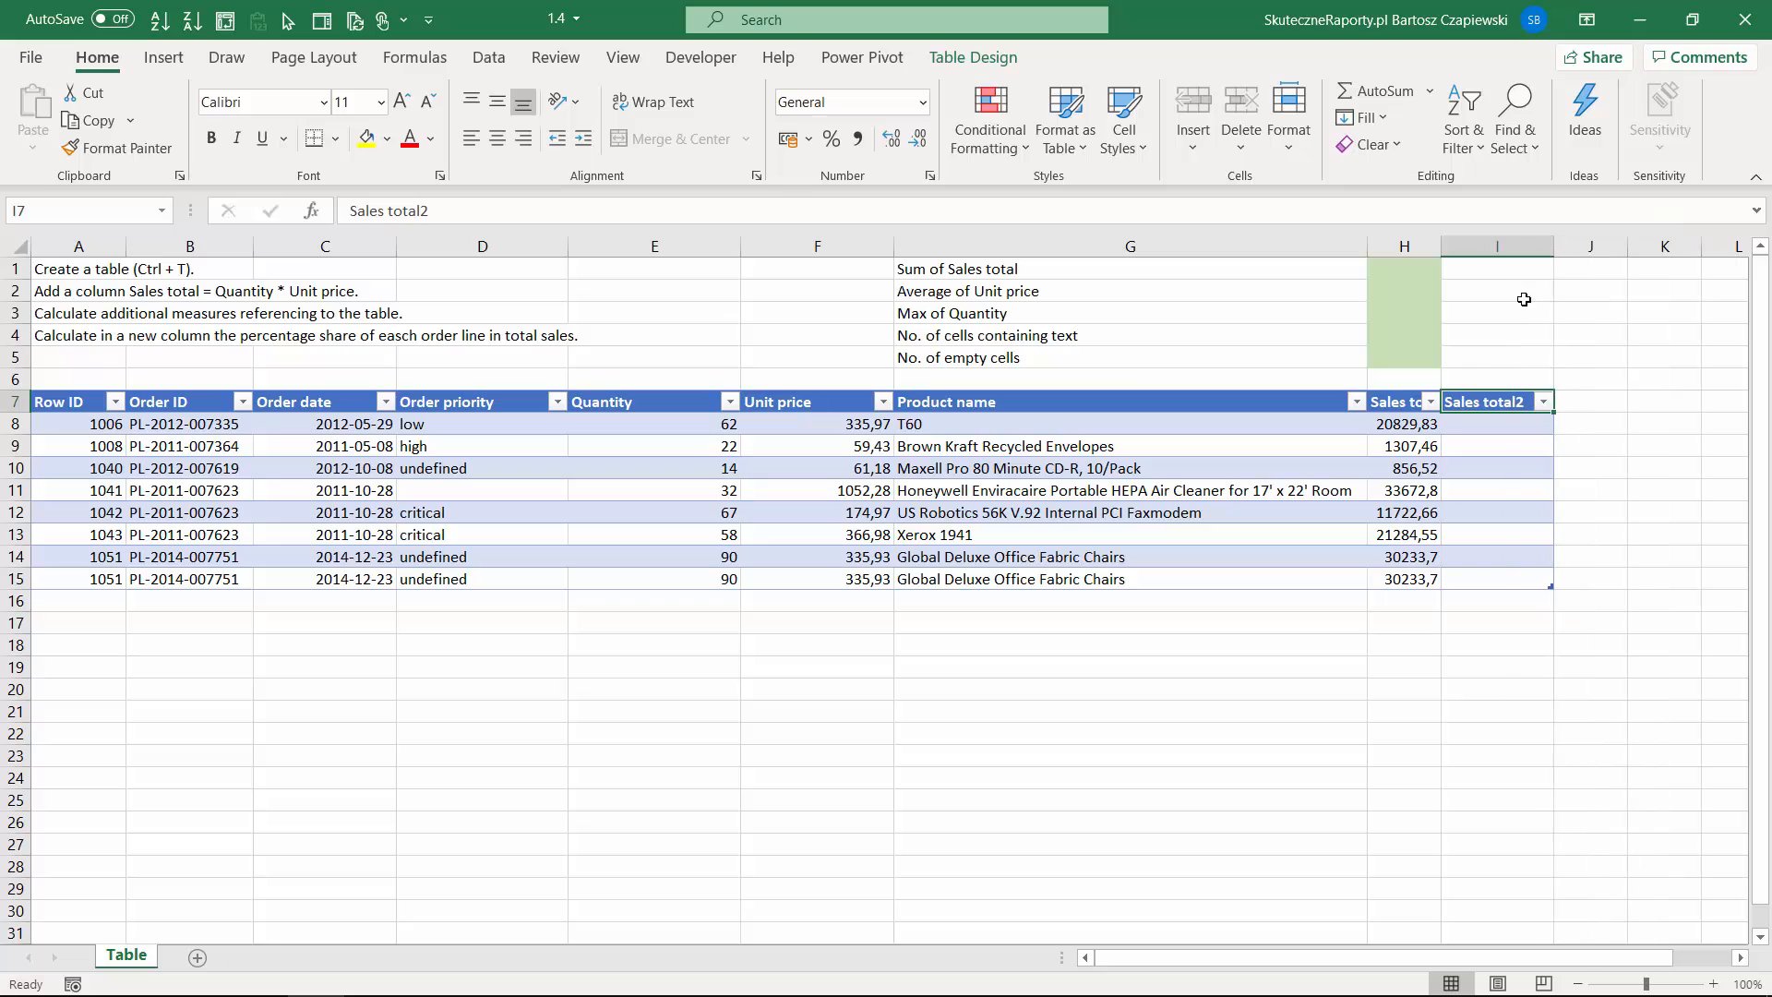
# Fill the table column in I with the cell-reference formula =E8*F8 and compare it with the formula in H8.
pyautogui.click(1500, 422)
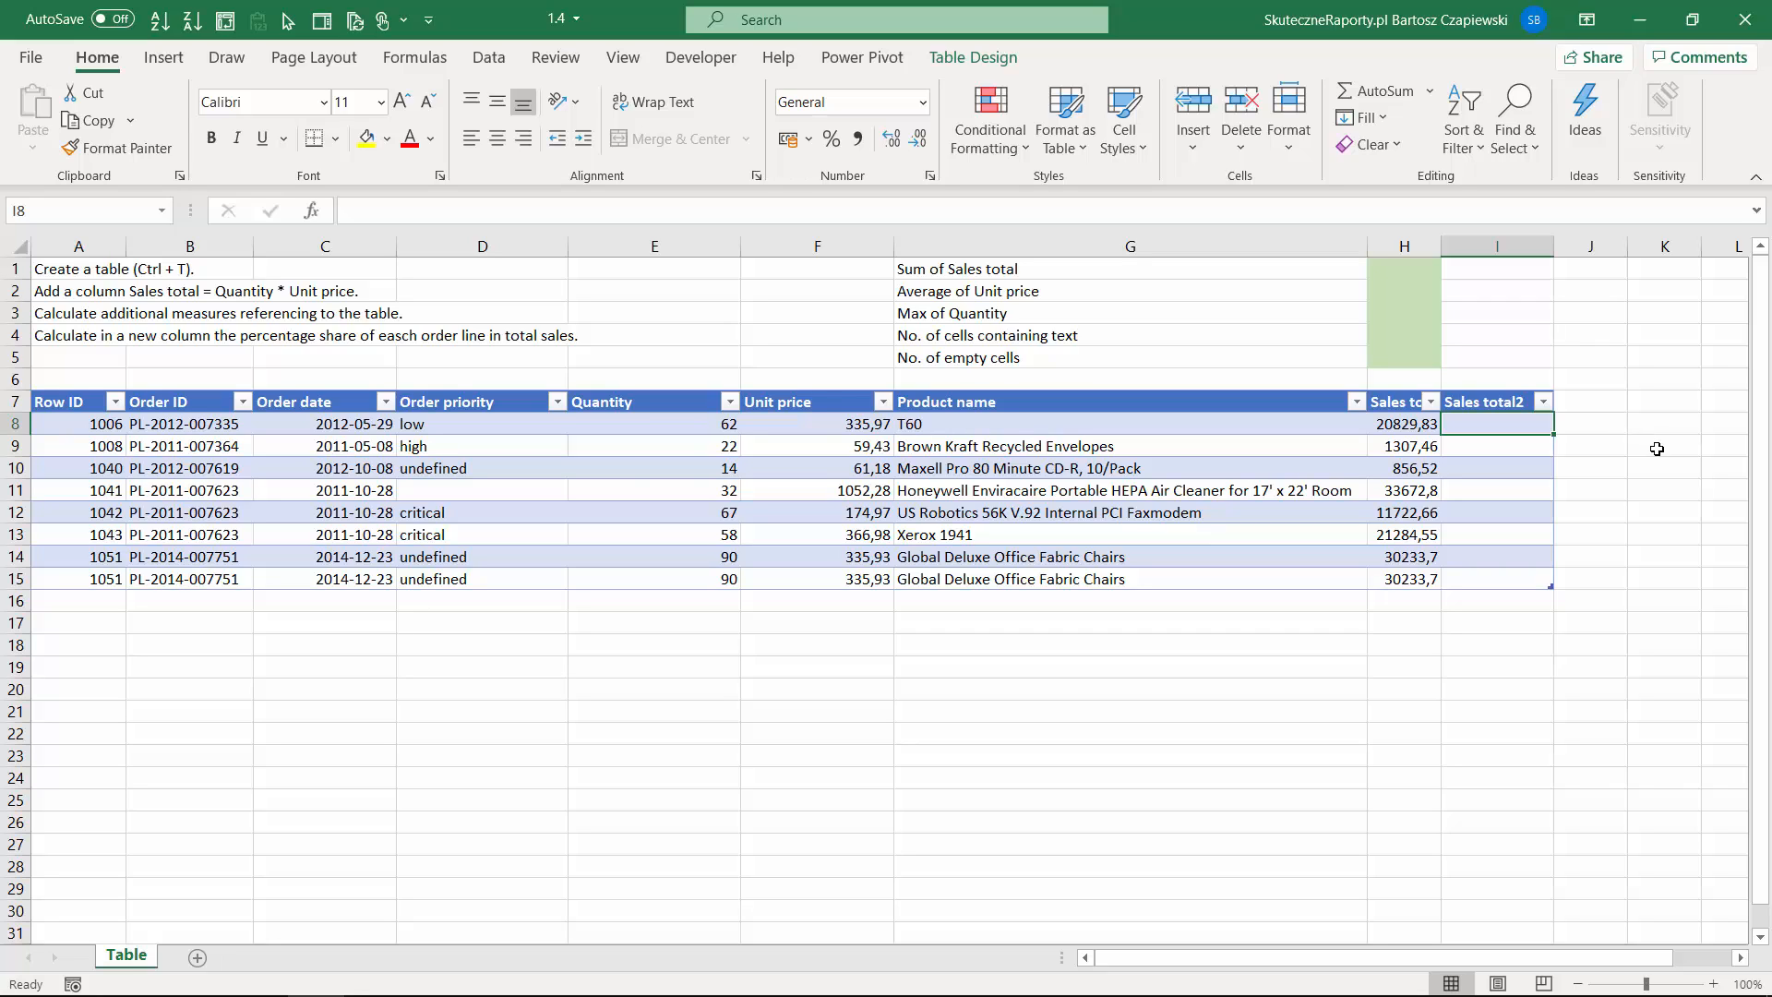
pyautogui.write('=')
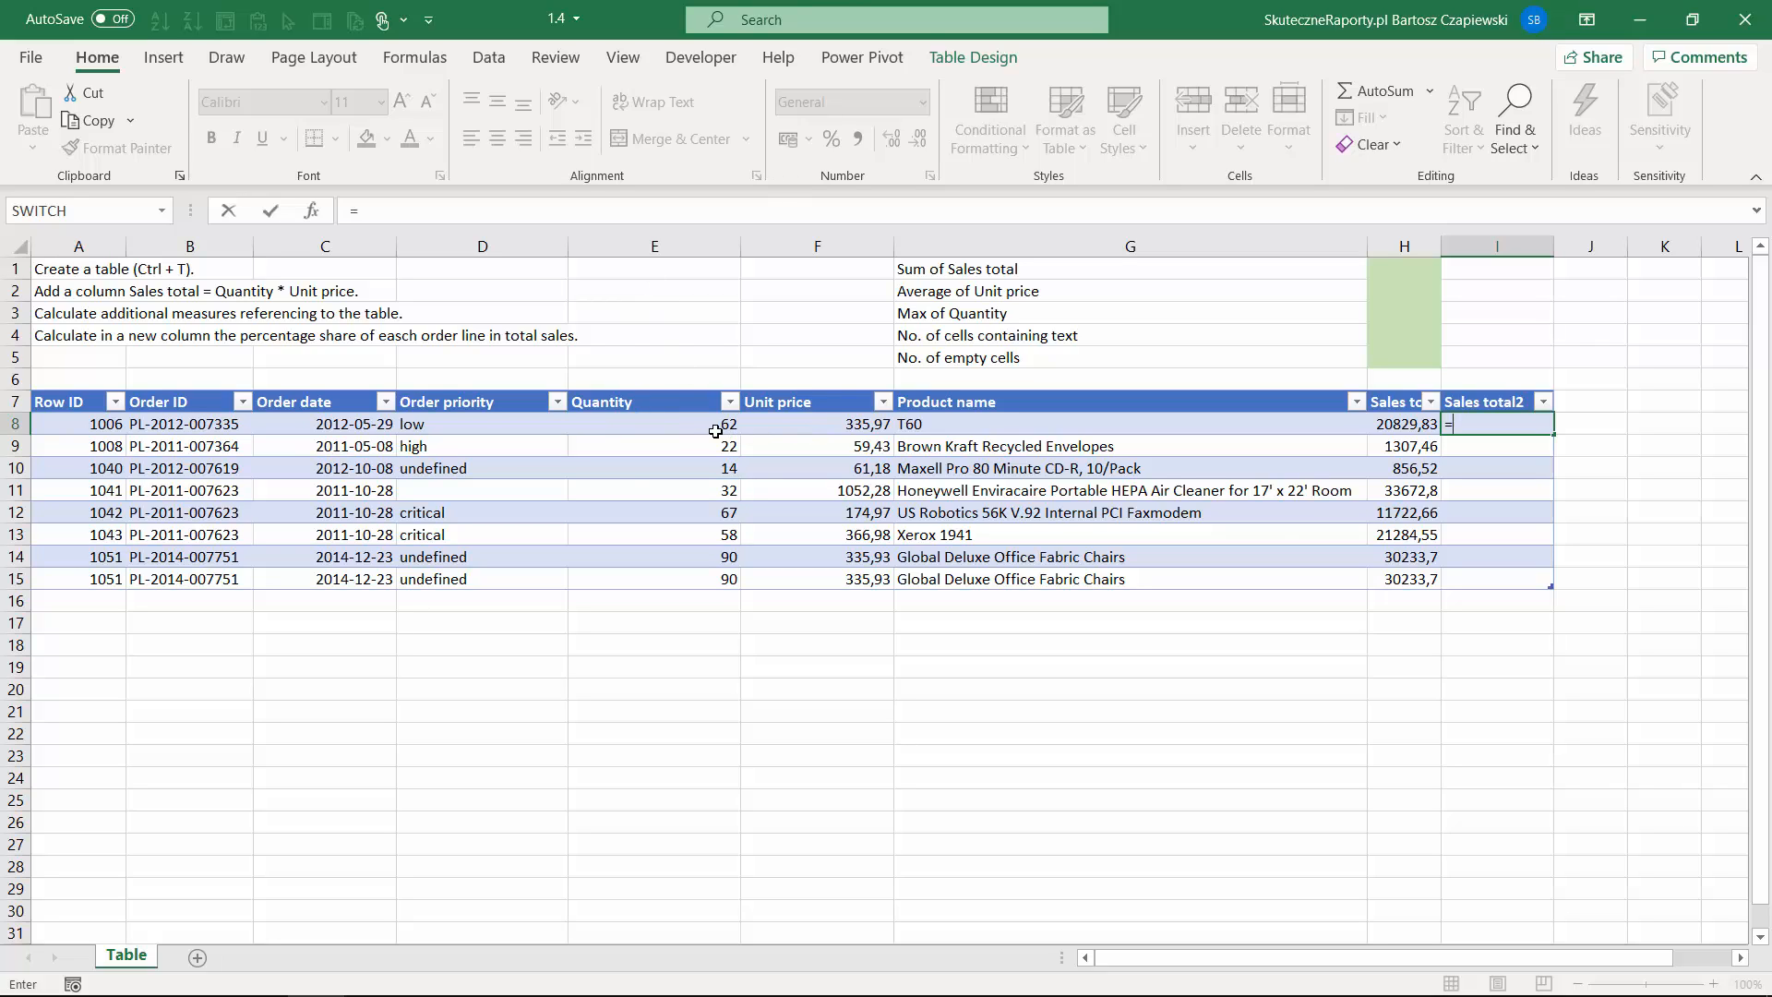
pyautogui.write('E')
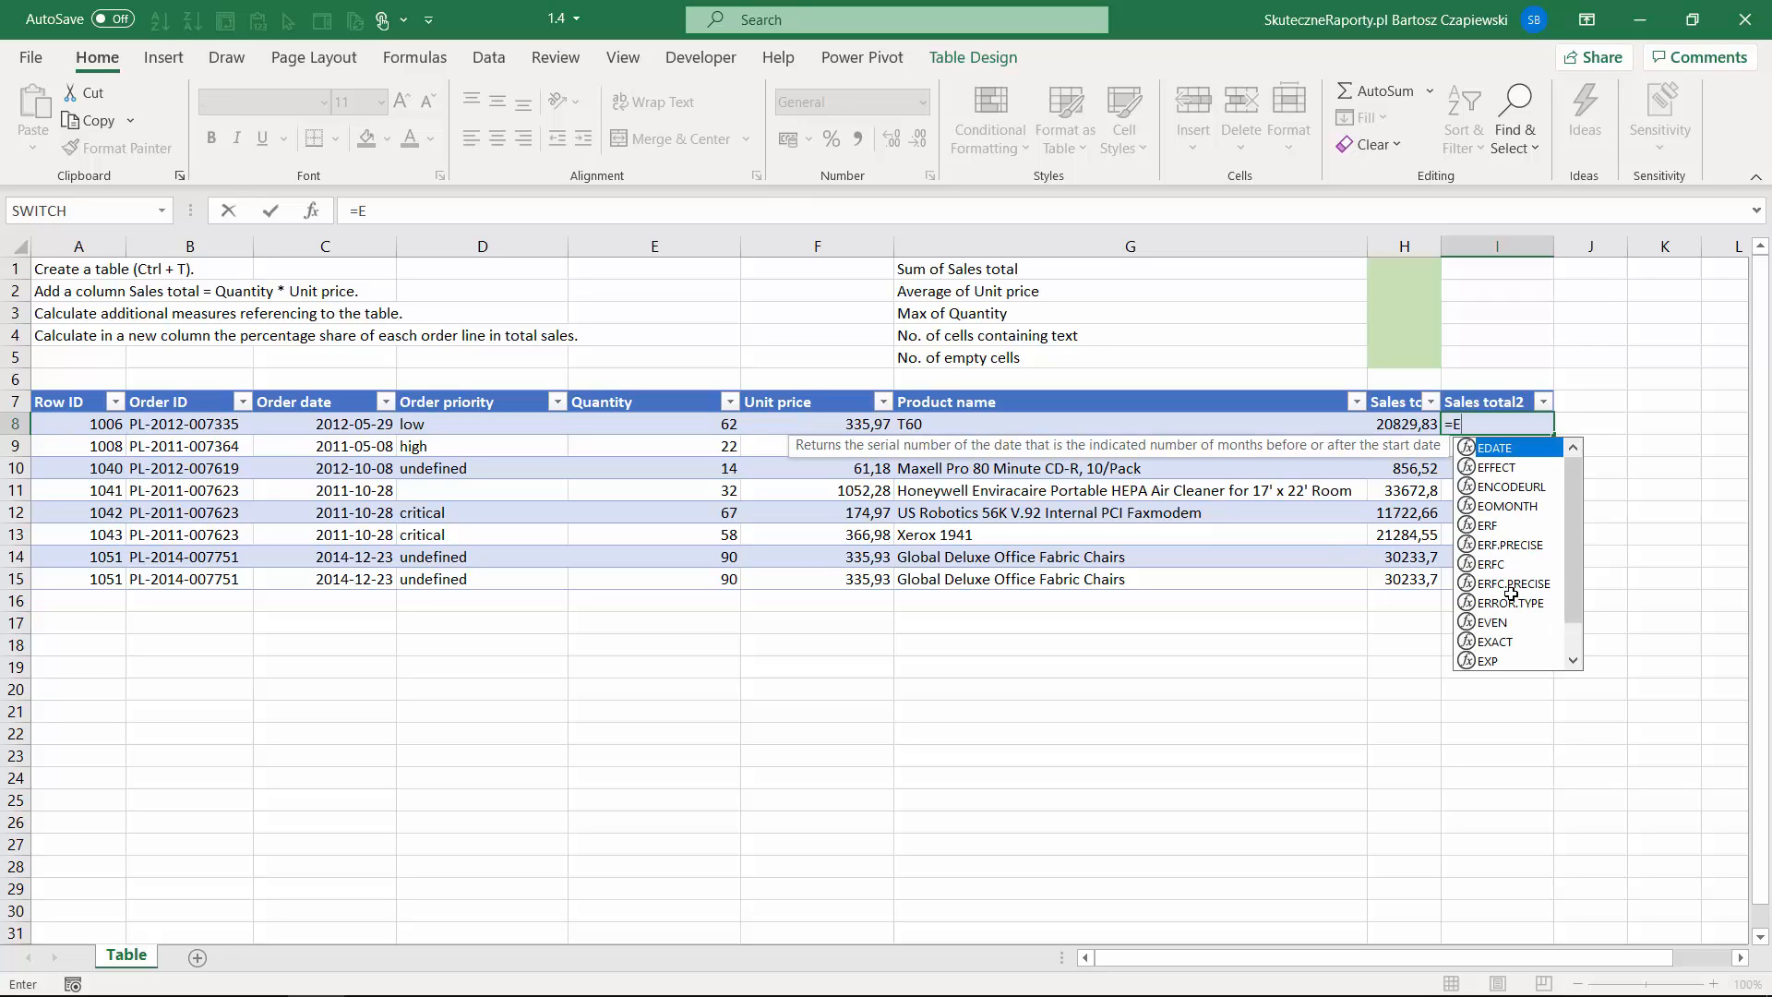
pyautogui.write('8*F8')
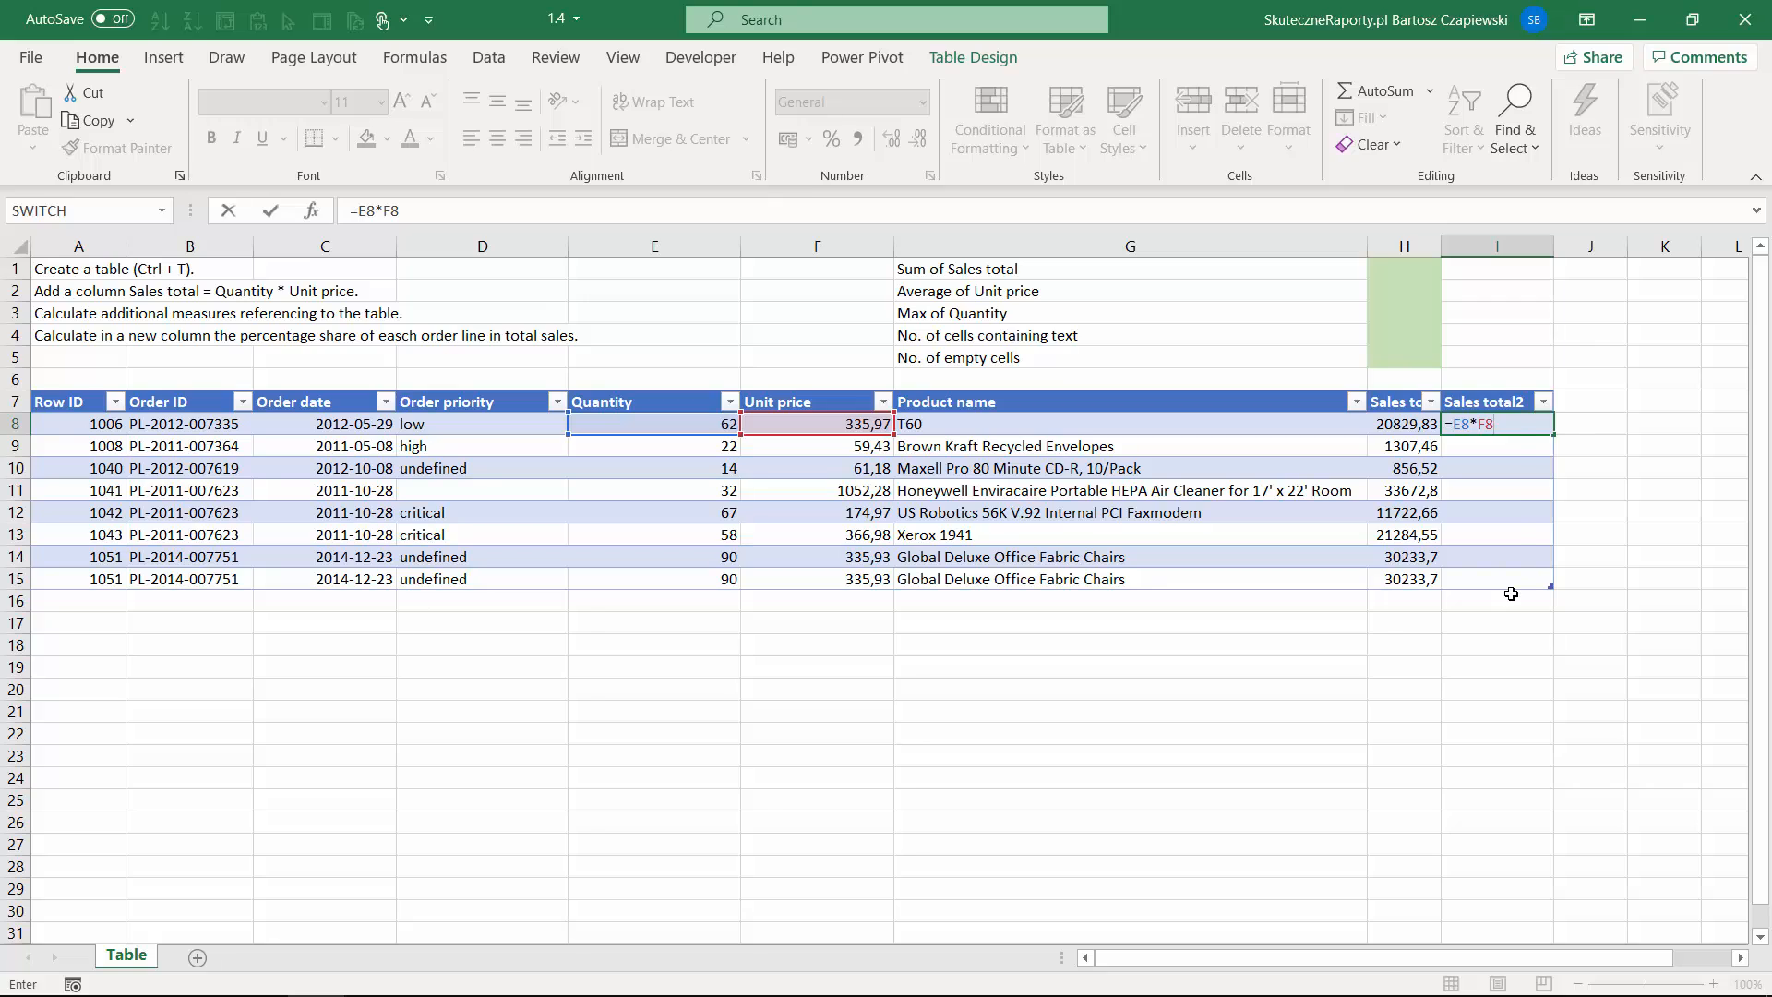
pyautogui.press('Return')
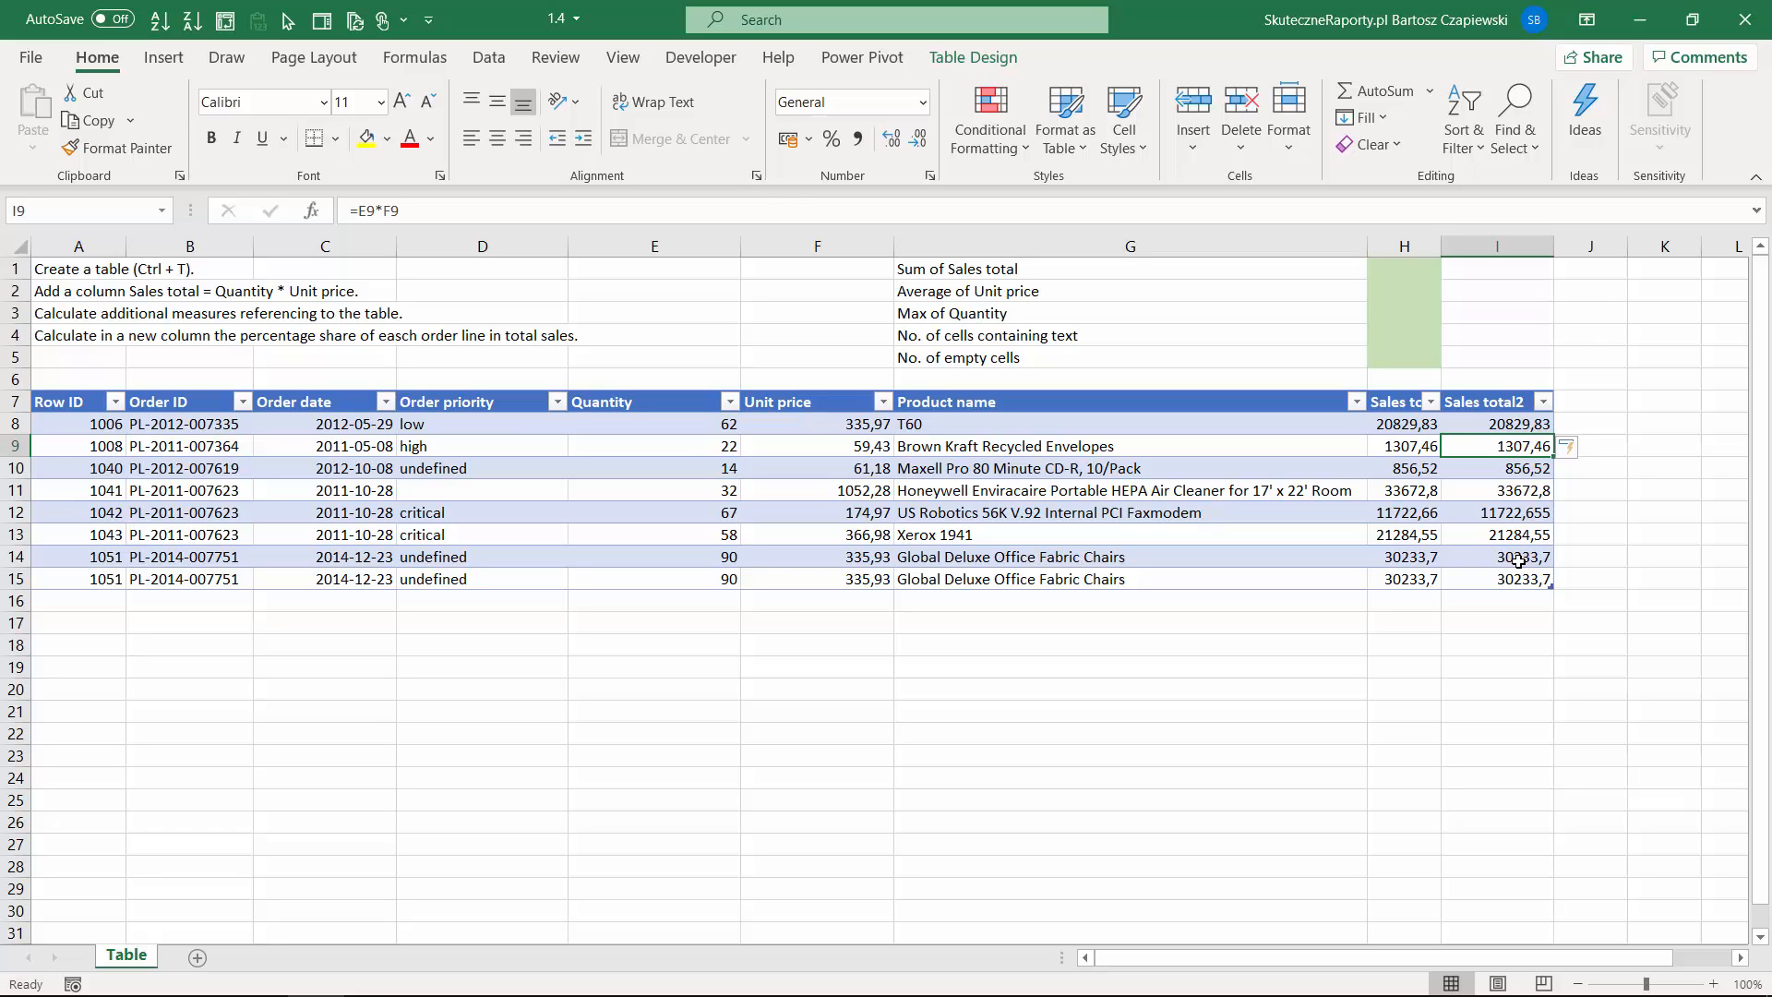
pyautogui.click(1405, 424)
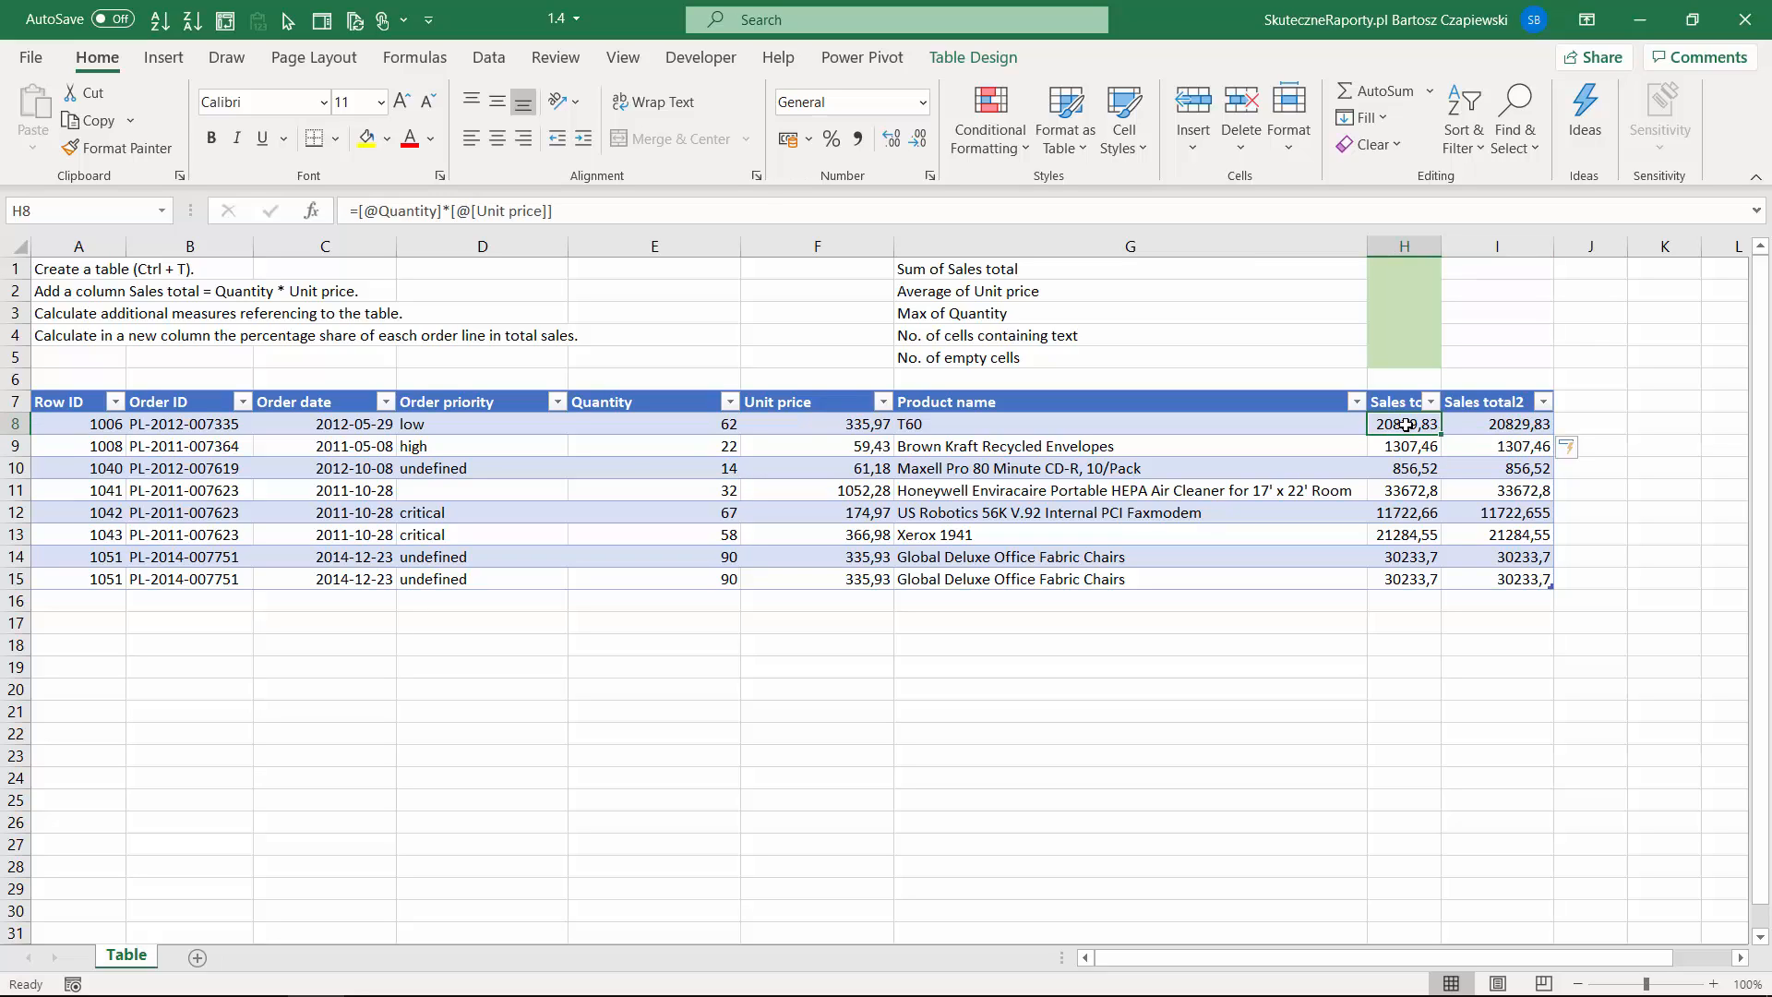
pyautogui.press('Right')
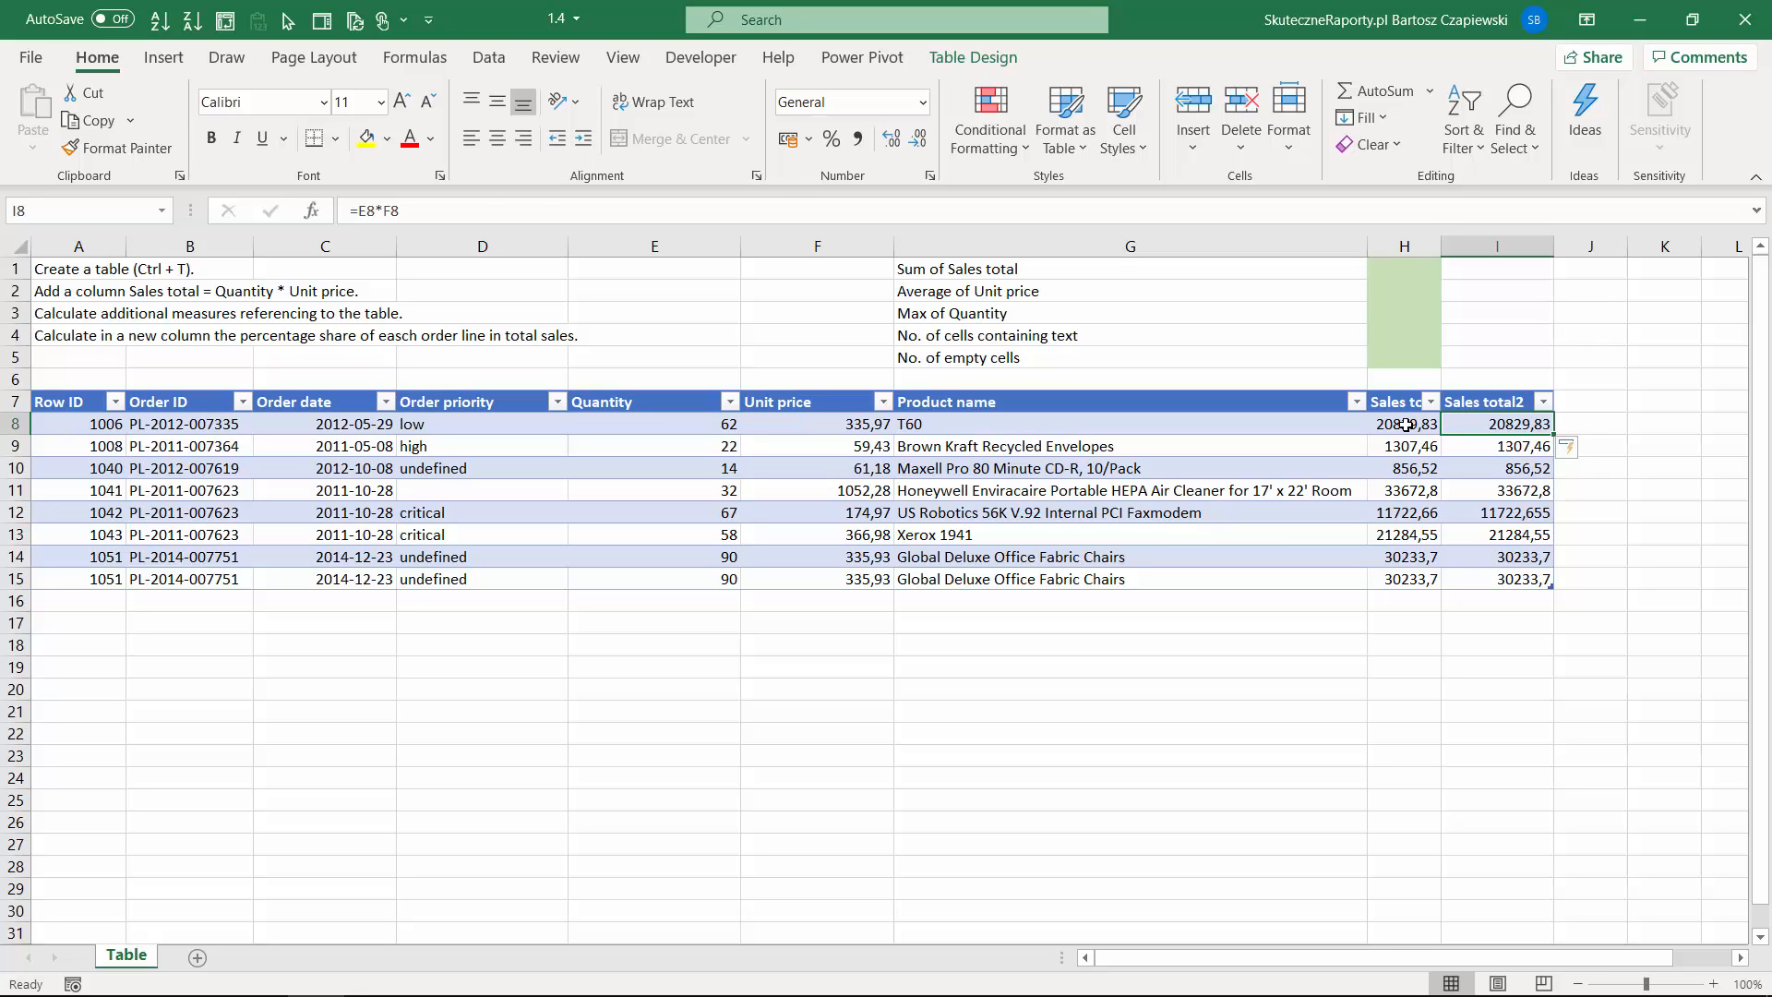
# Rename the order table as sales.
pyautogui.click(1406, 424)
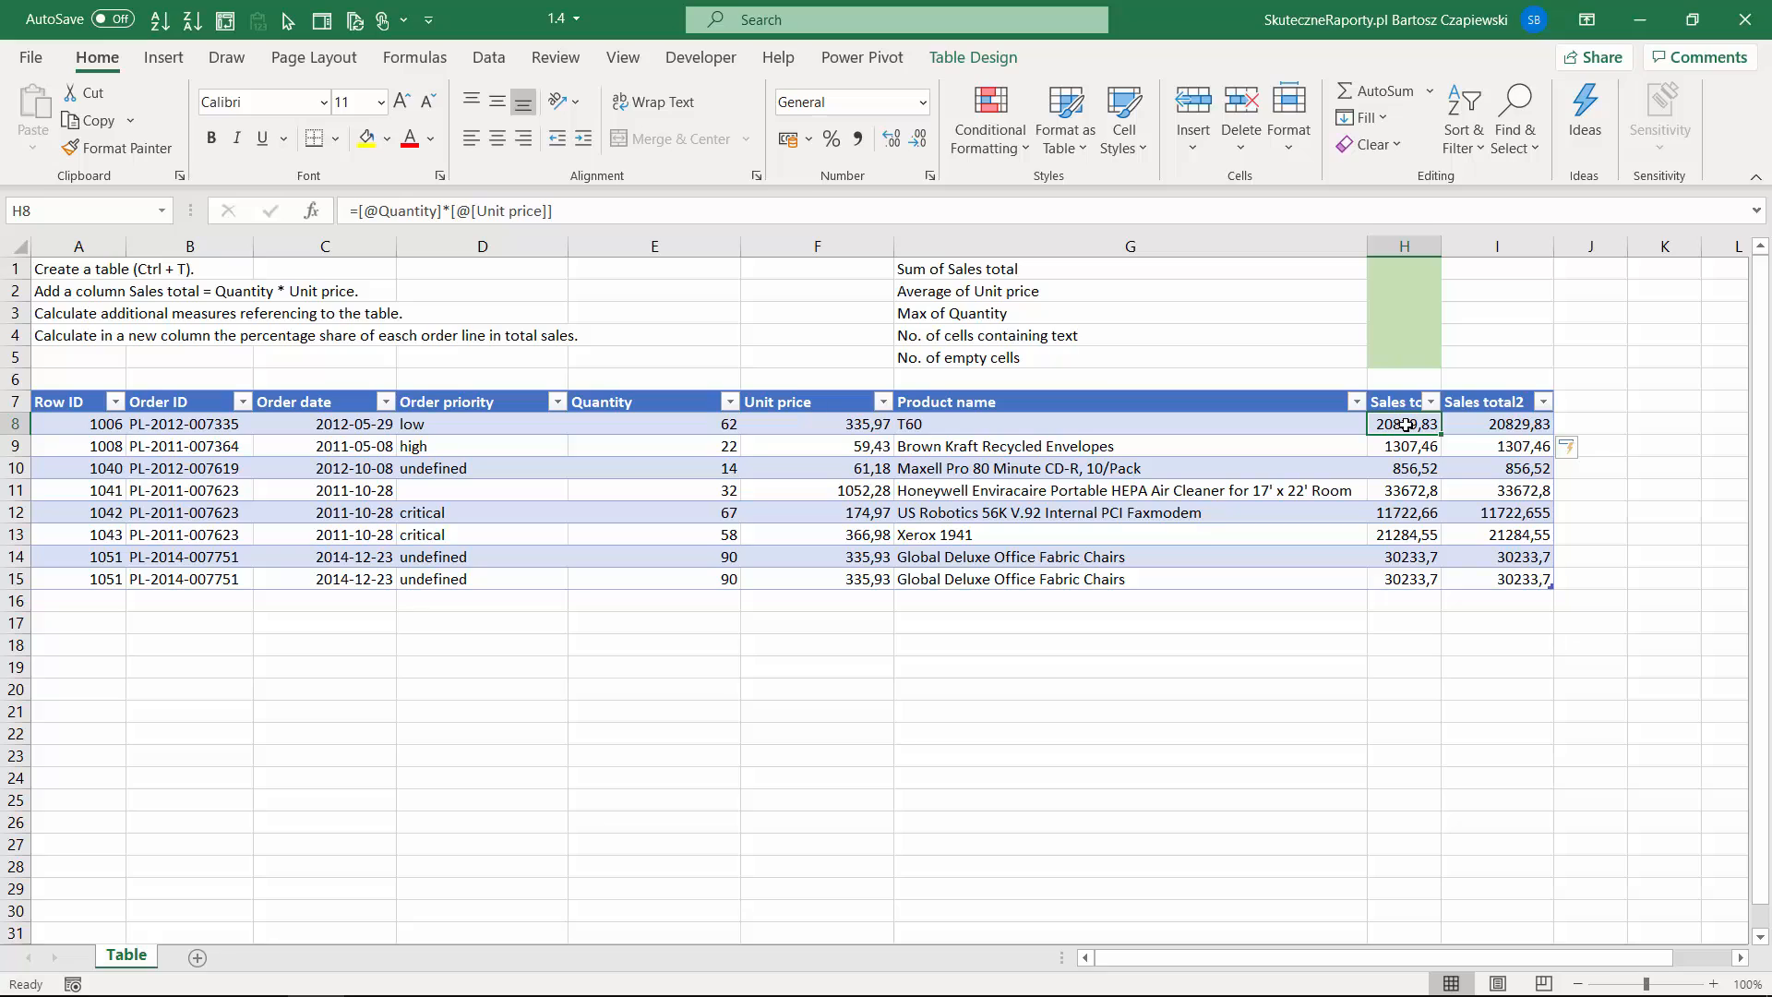
pyautogui.click(762, 496)
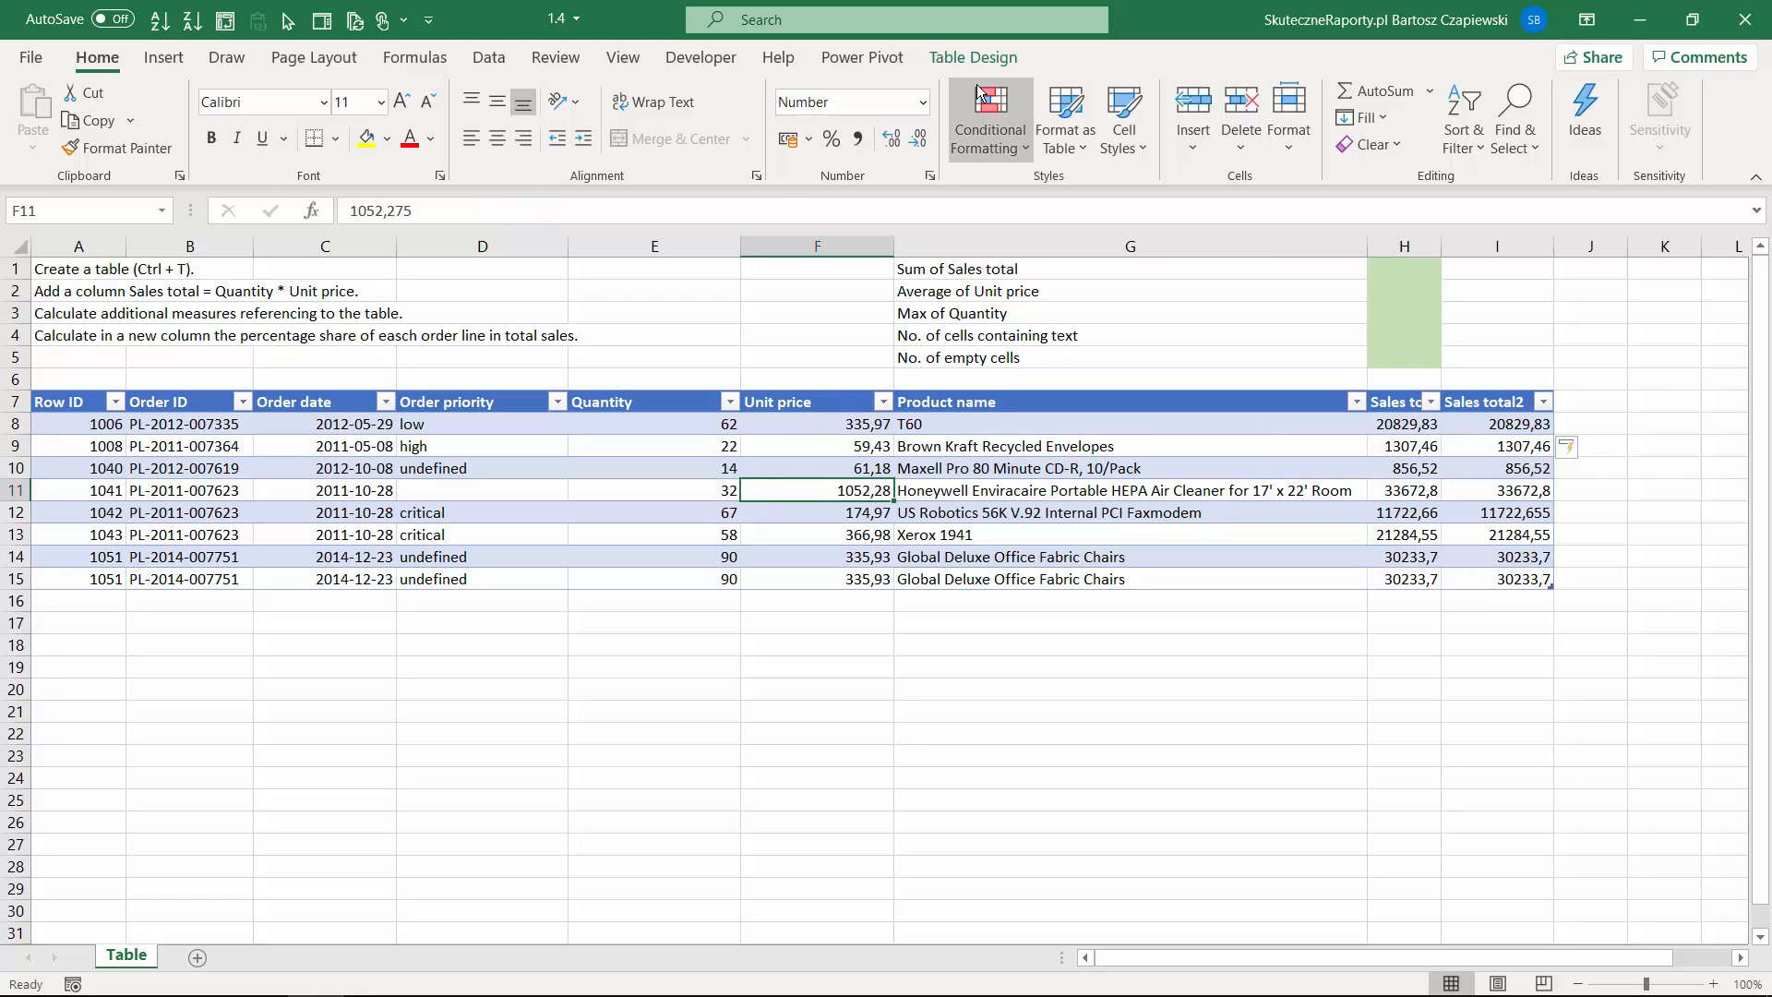
pyautogui.click(957, 61)
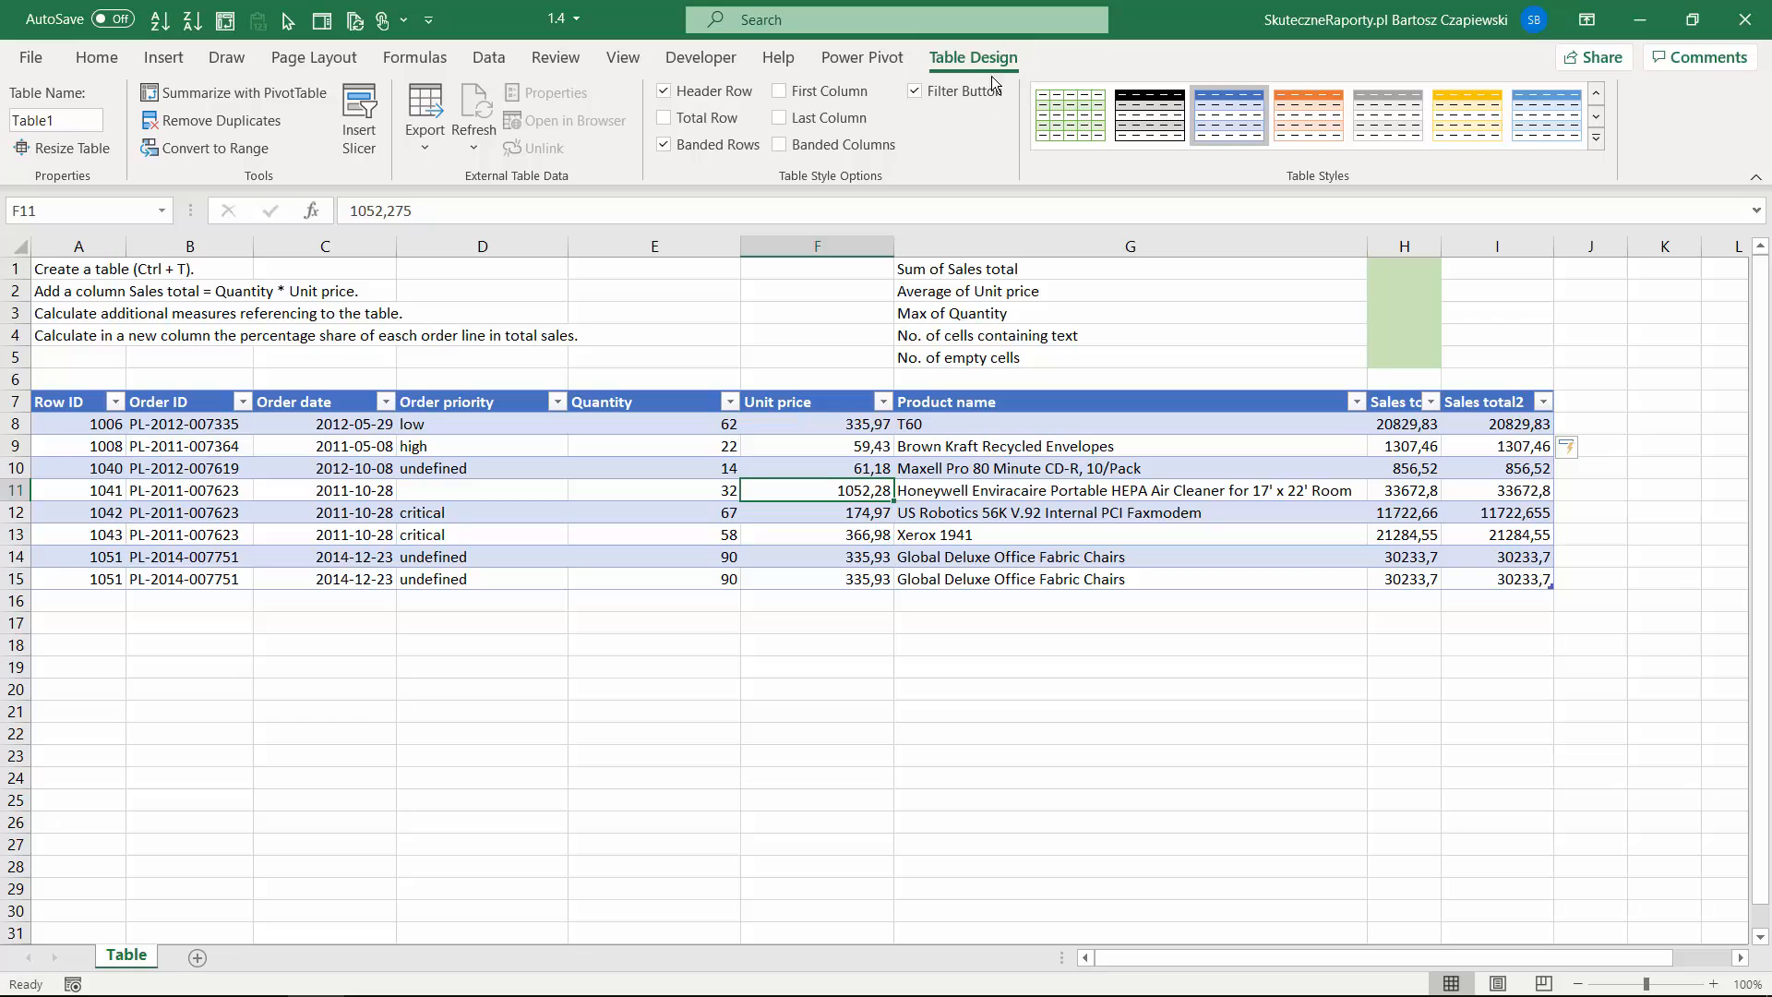
pyautogui.click(78, 116)
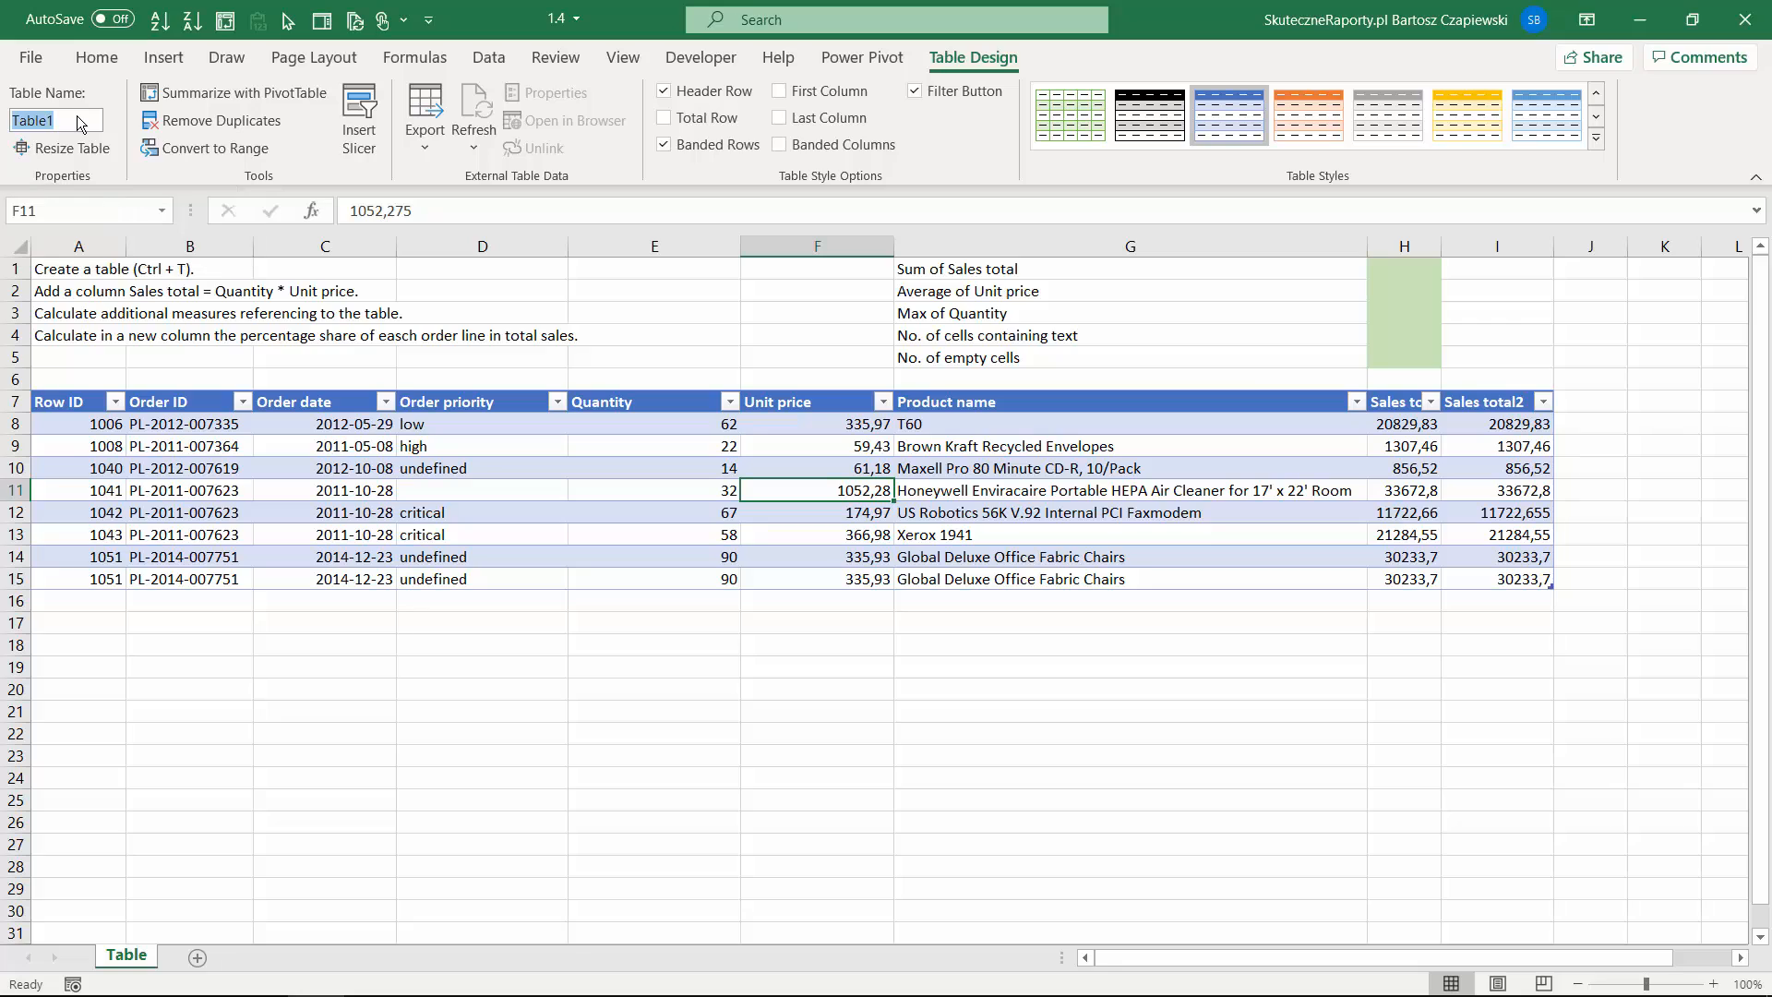
pyautogui.write('sales')
pyautogui.click(1222, 450)
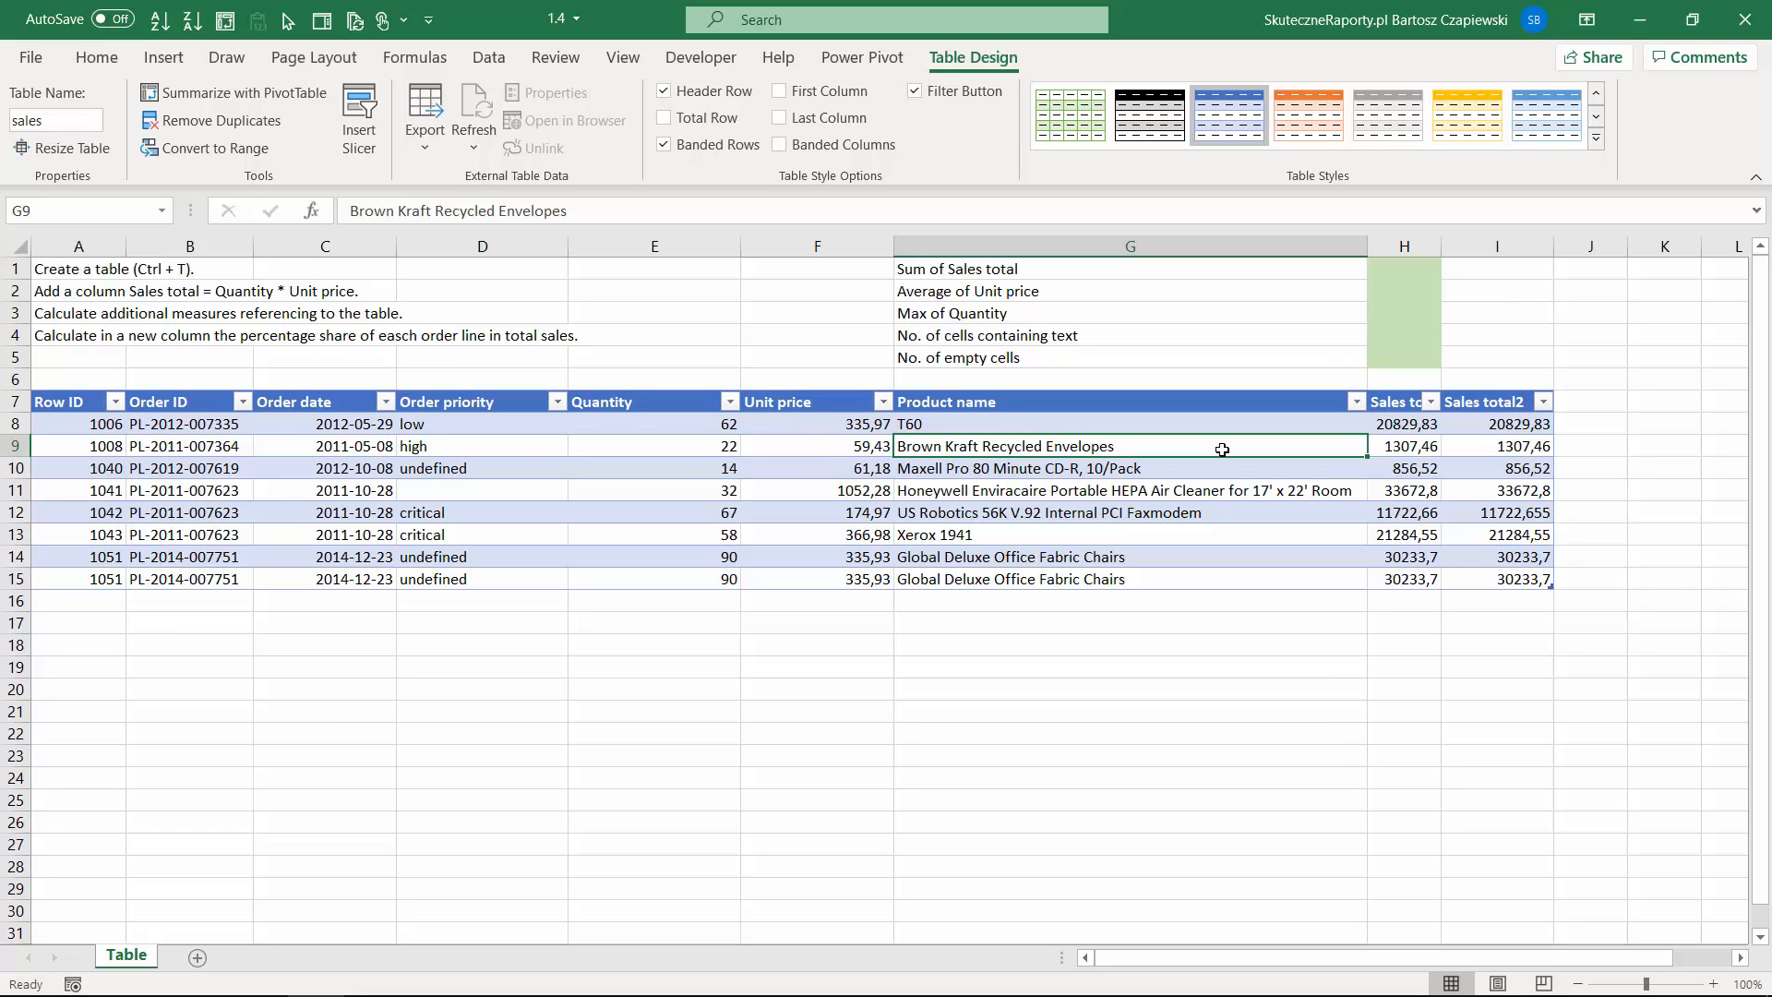
# Calculate the sum of the Sales total column in H1 with =SUM(sales[Sales total]).
pyautogui.click(1404, 269)
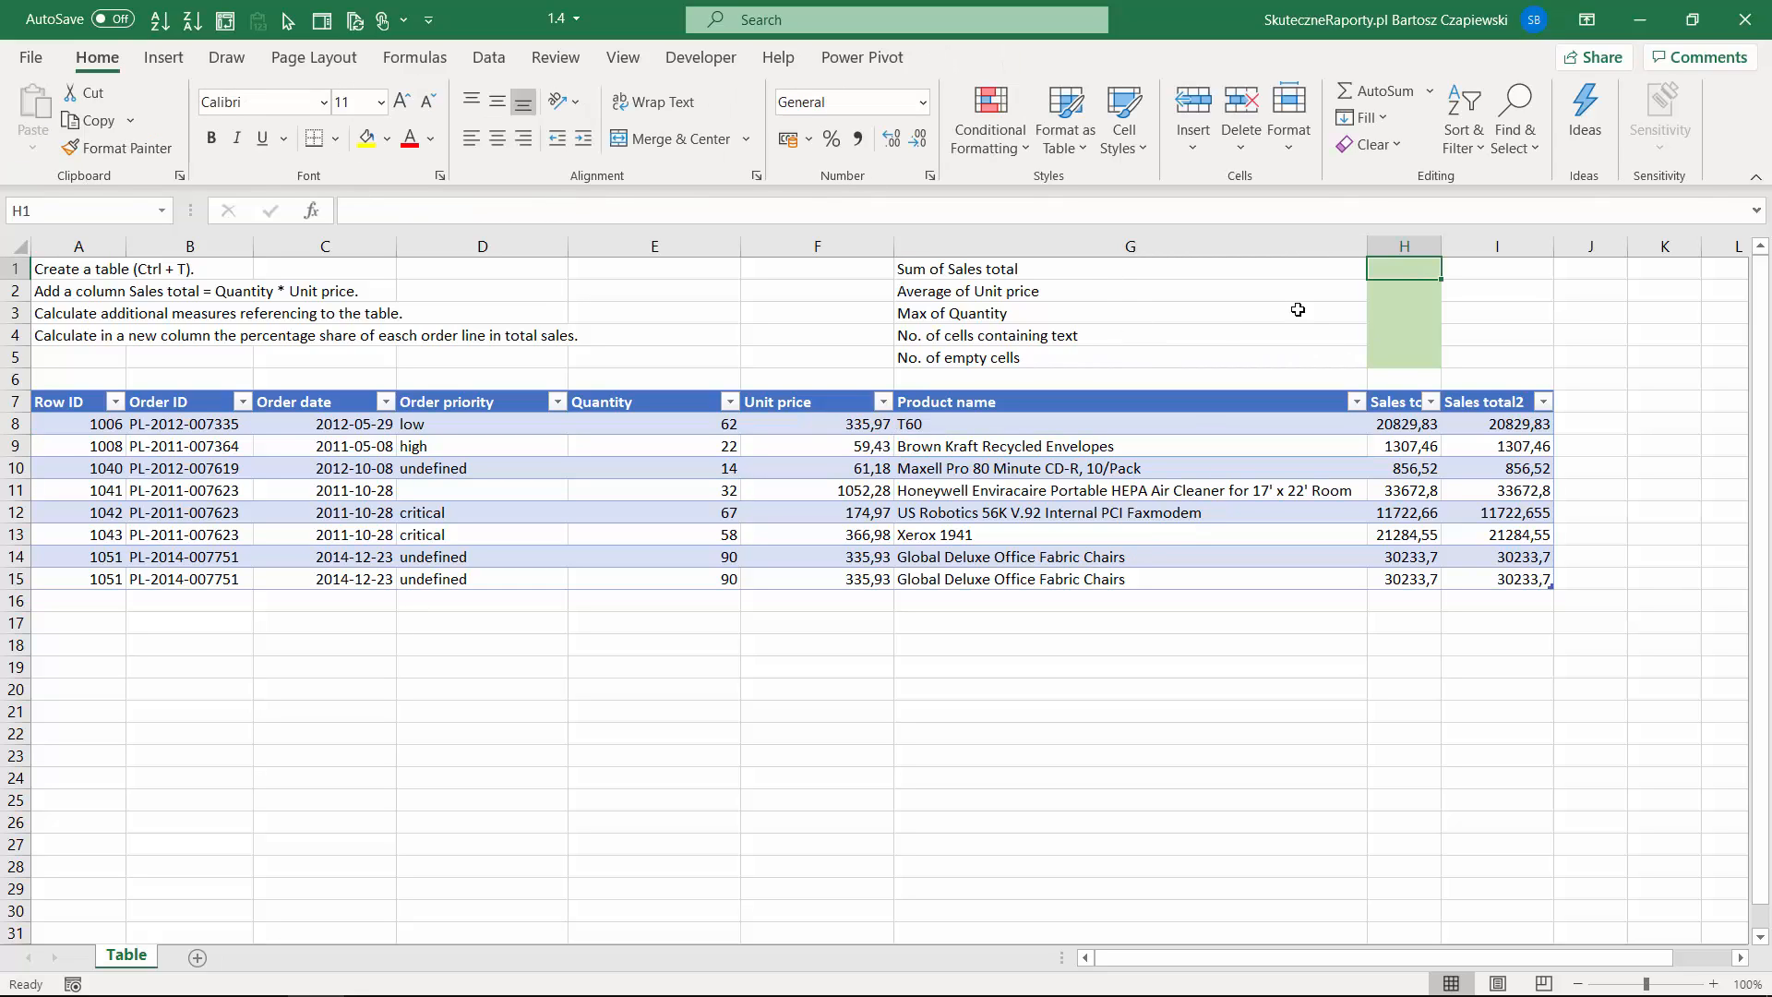
pyautogui.write('=sum')
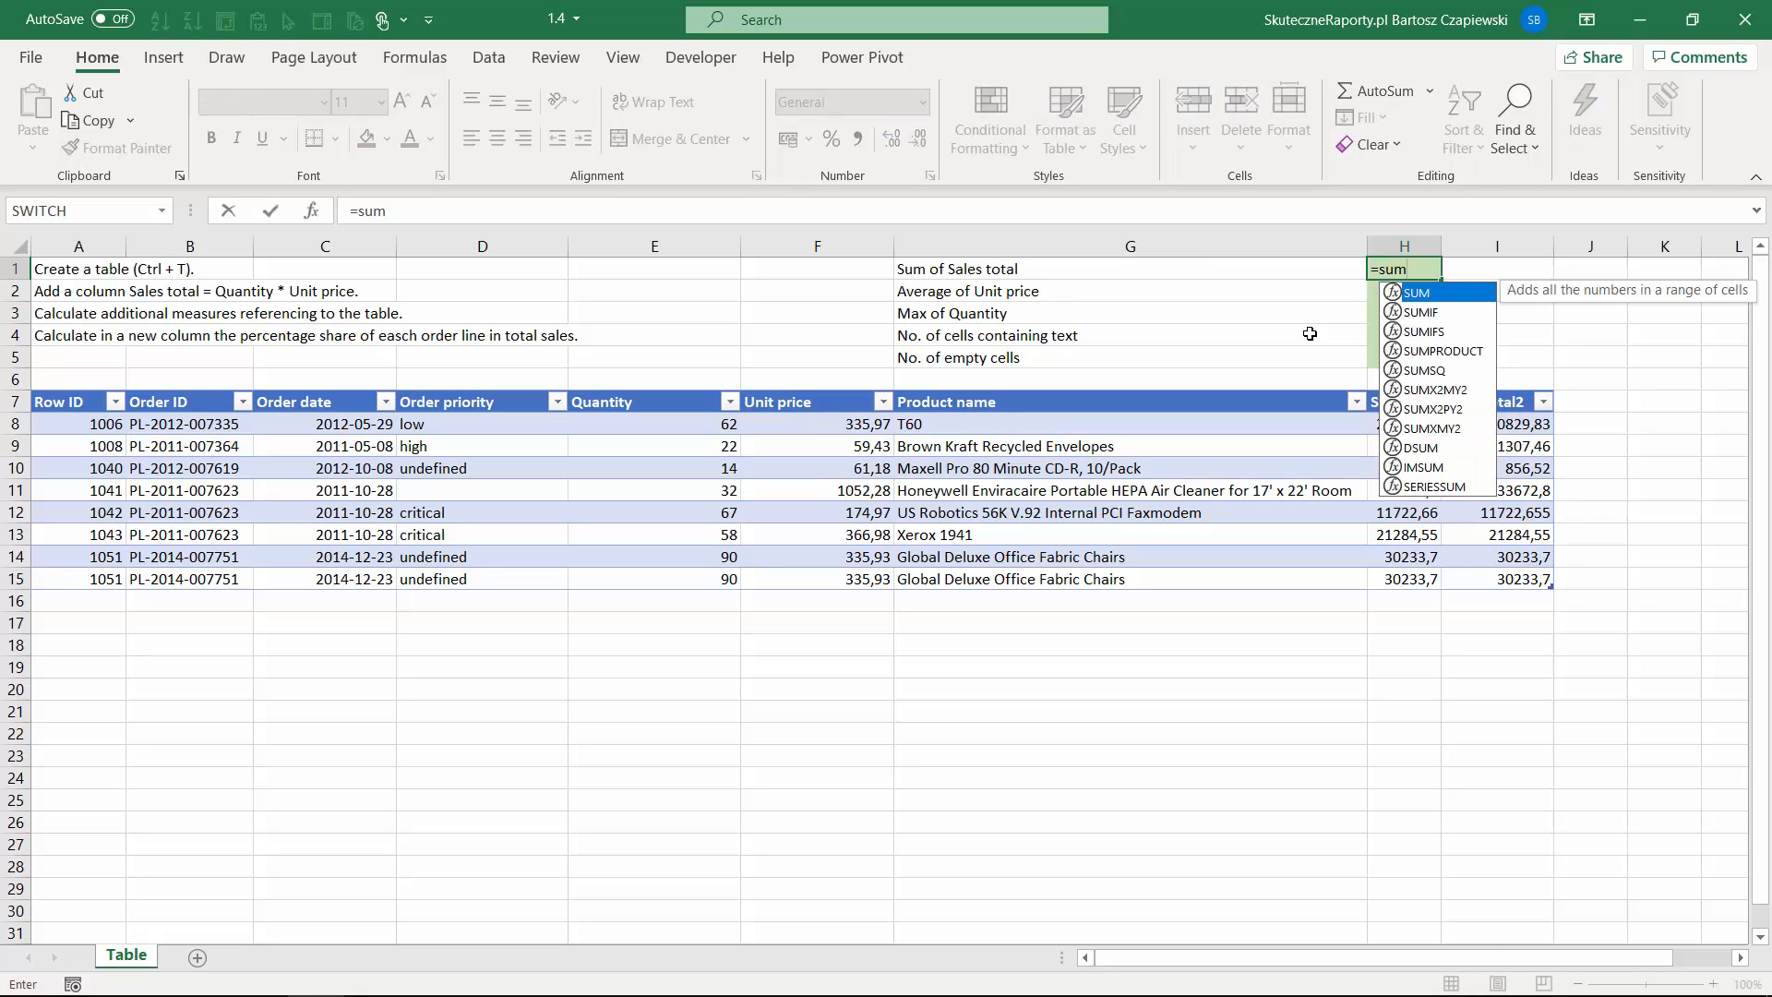
pyautogui.press('Tab')
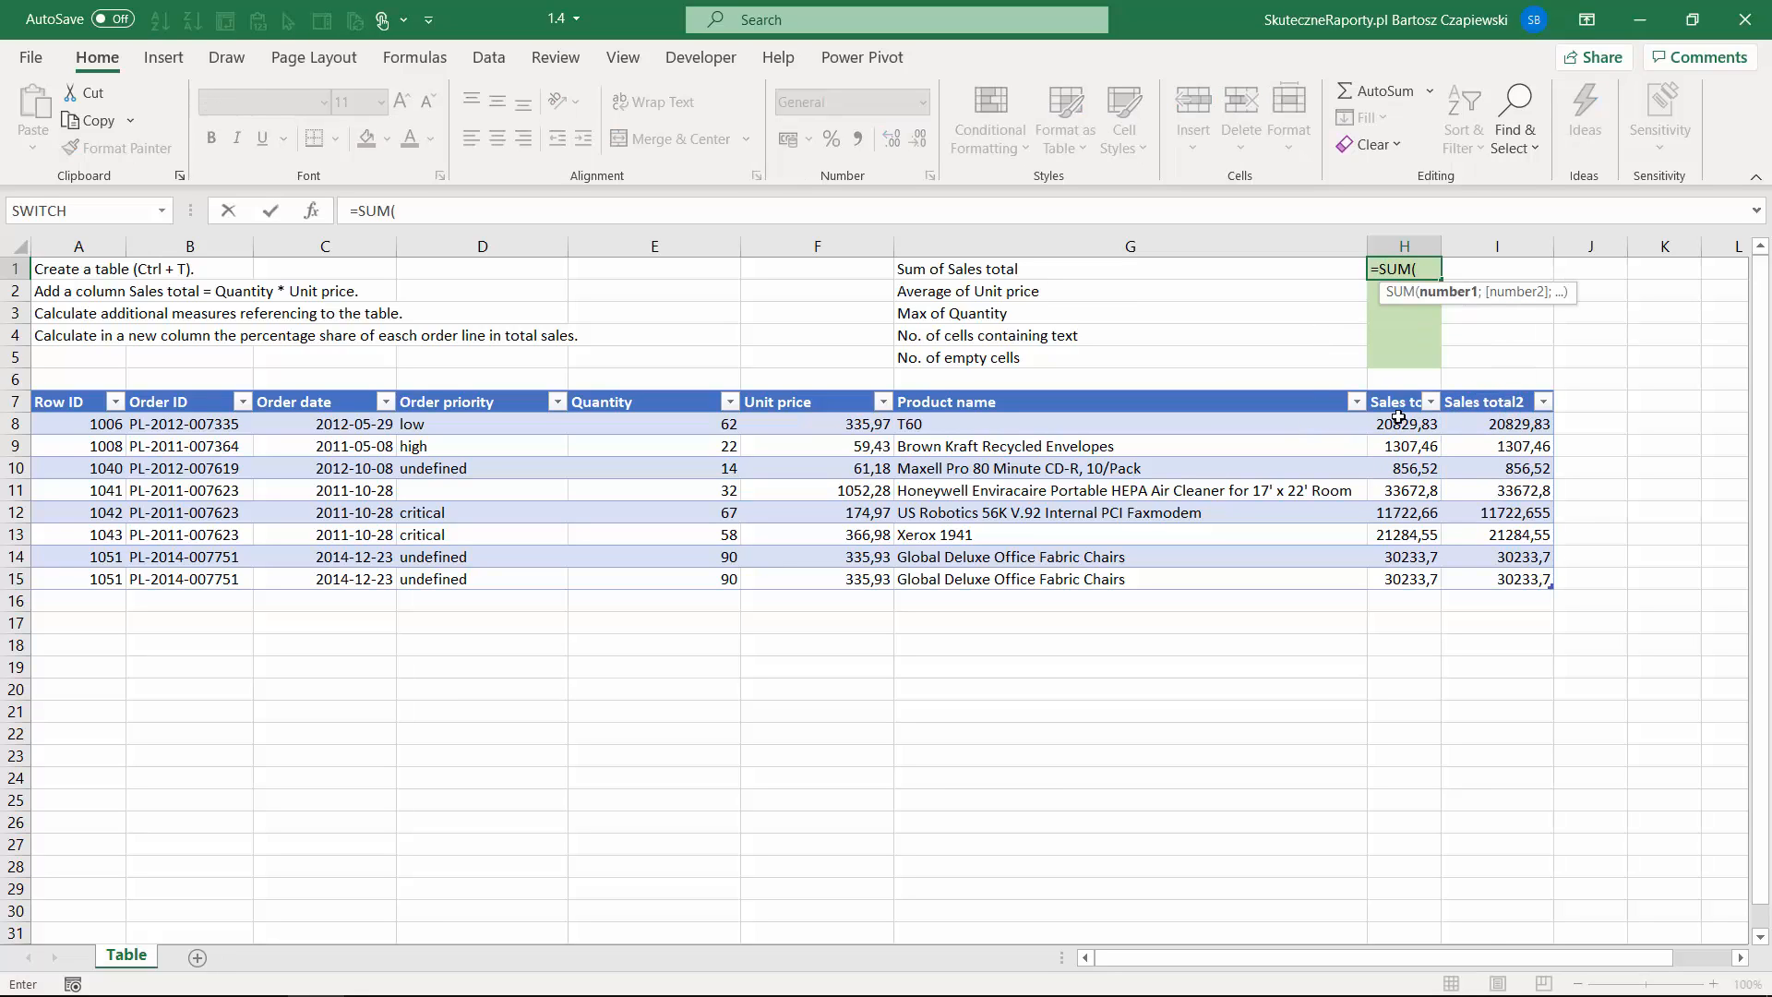
pyautogui.click(1395, 245)
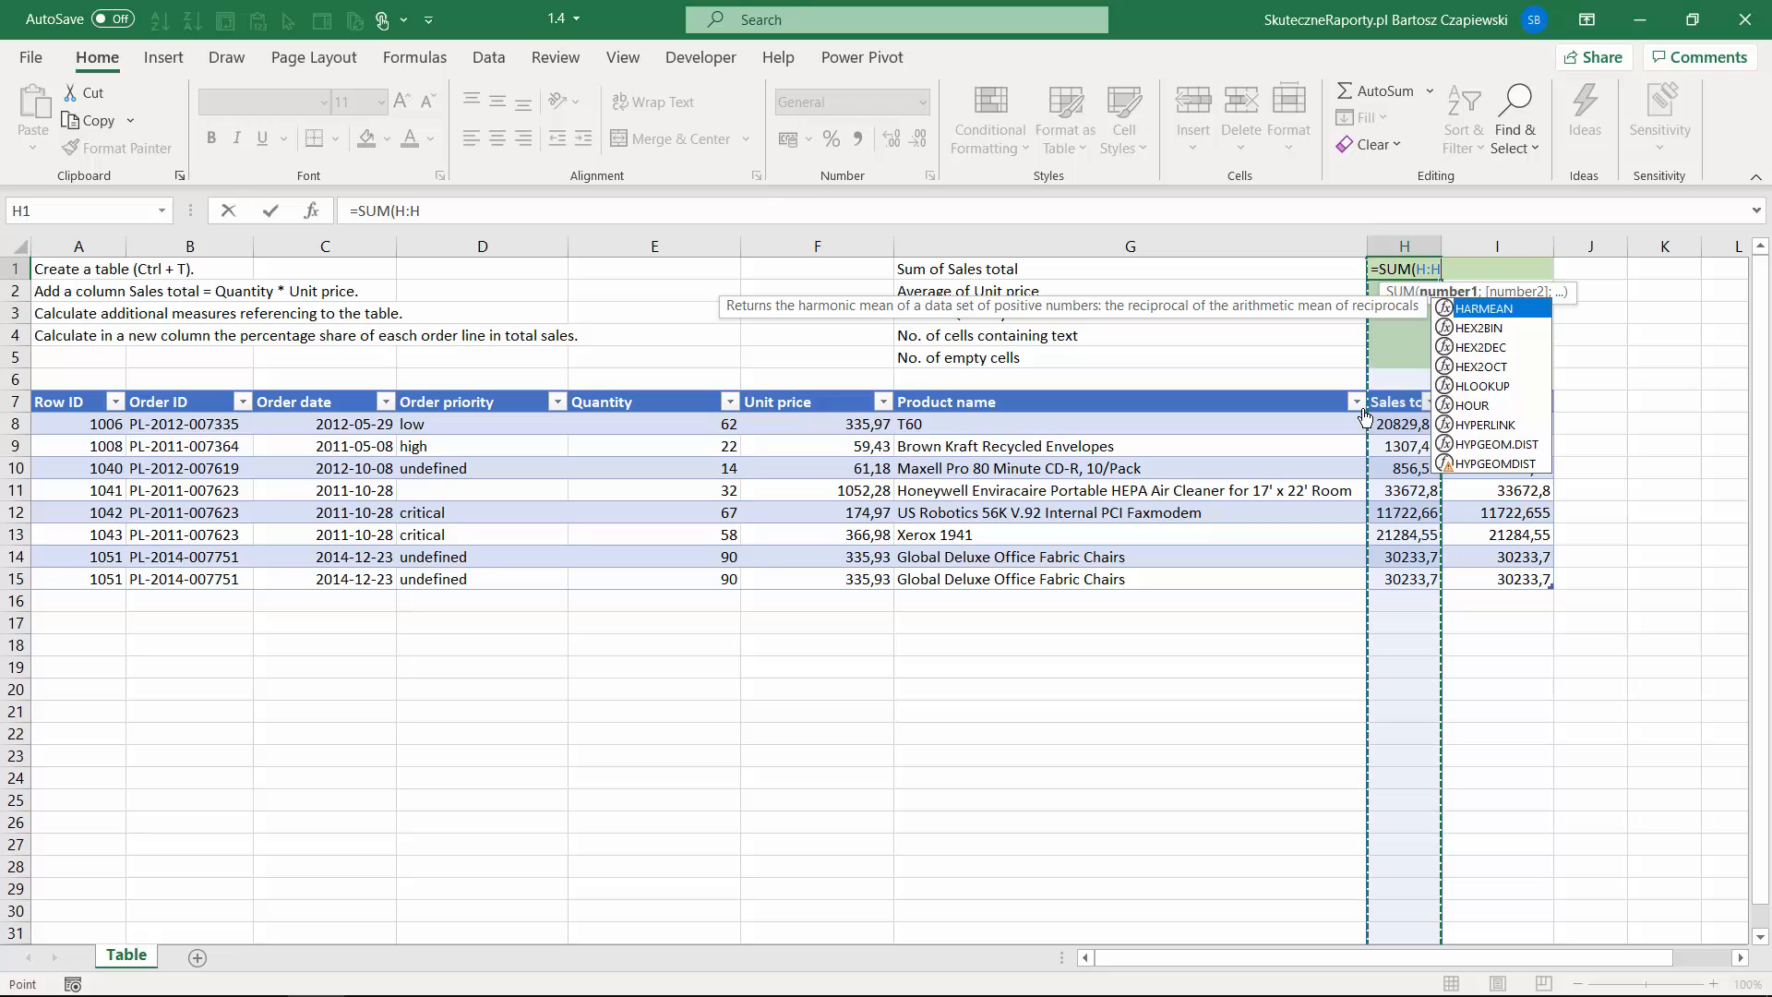
pyautogui.moveTo(1380, 423); pyautogui.dragTo(1400, 579)
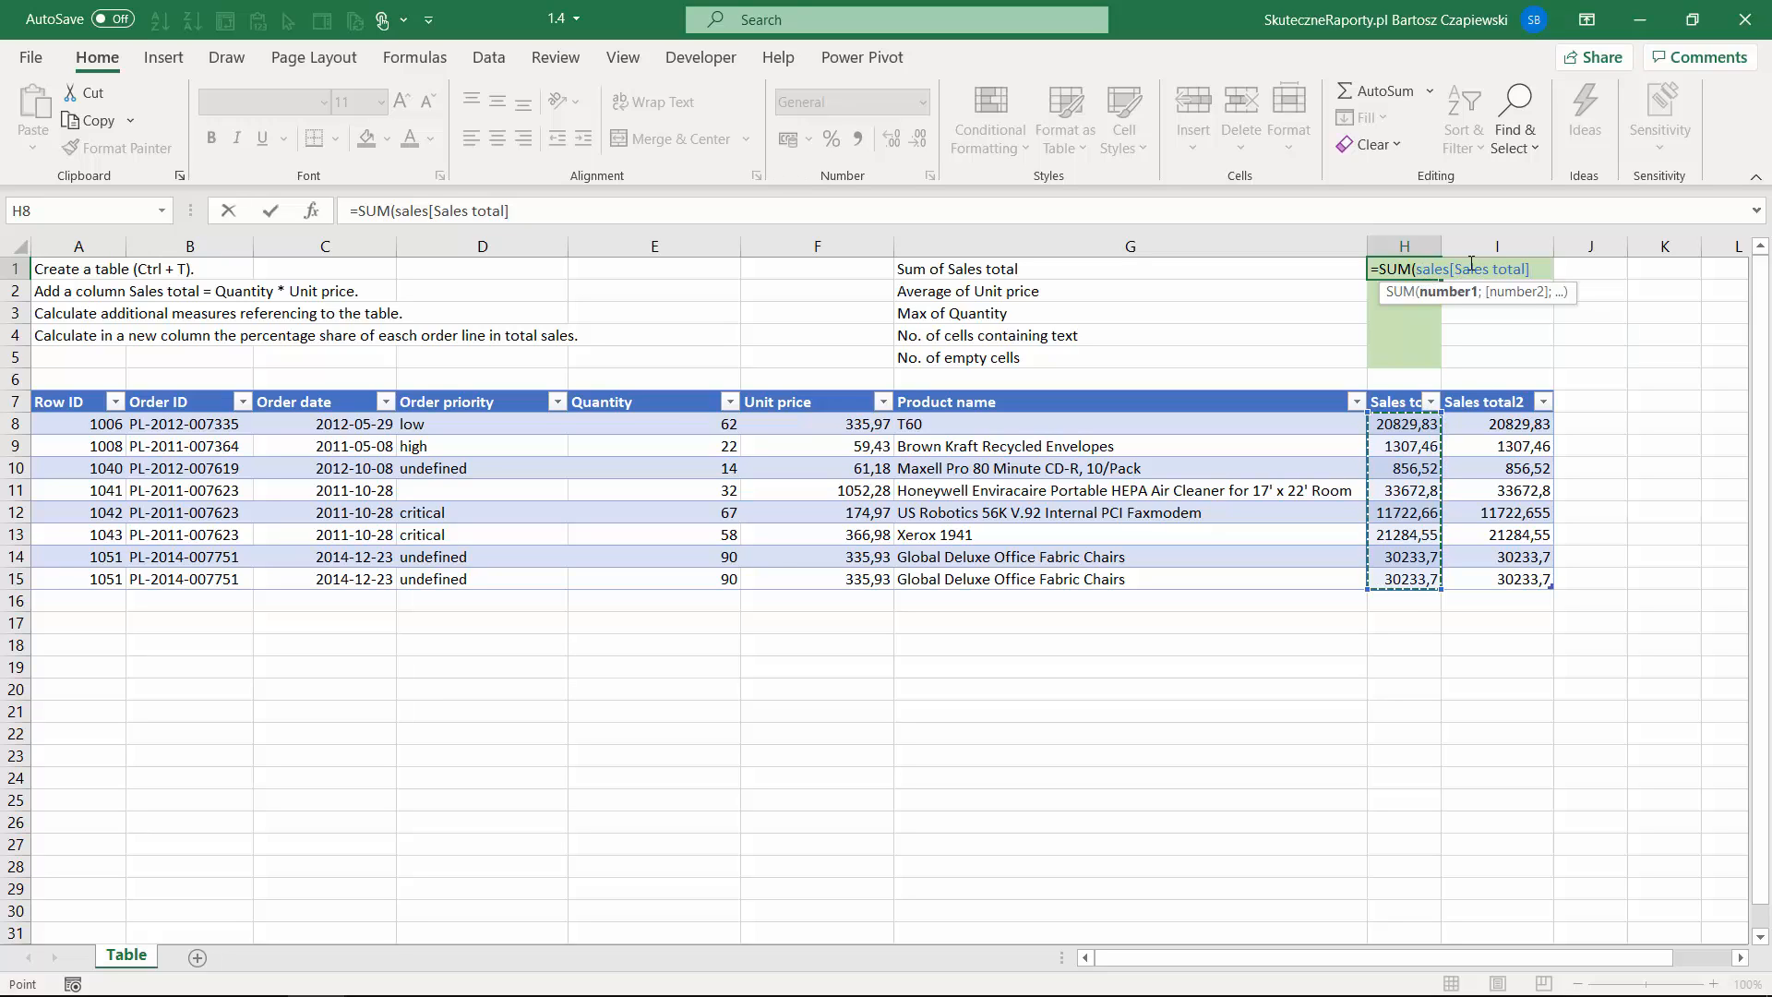
pyautogui.write(')')
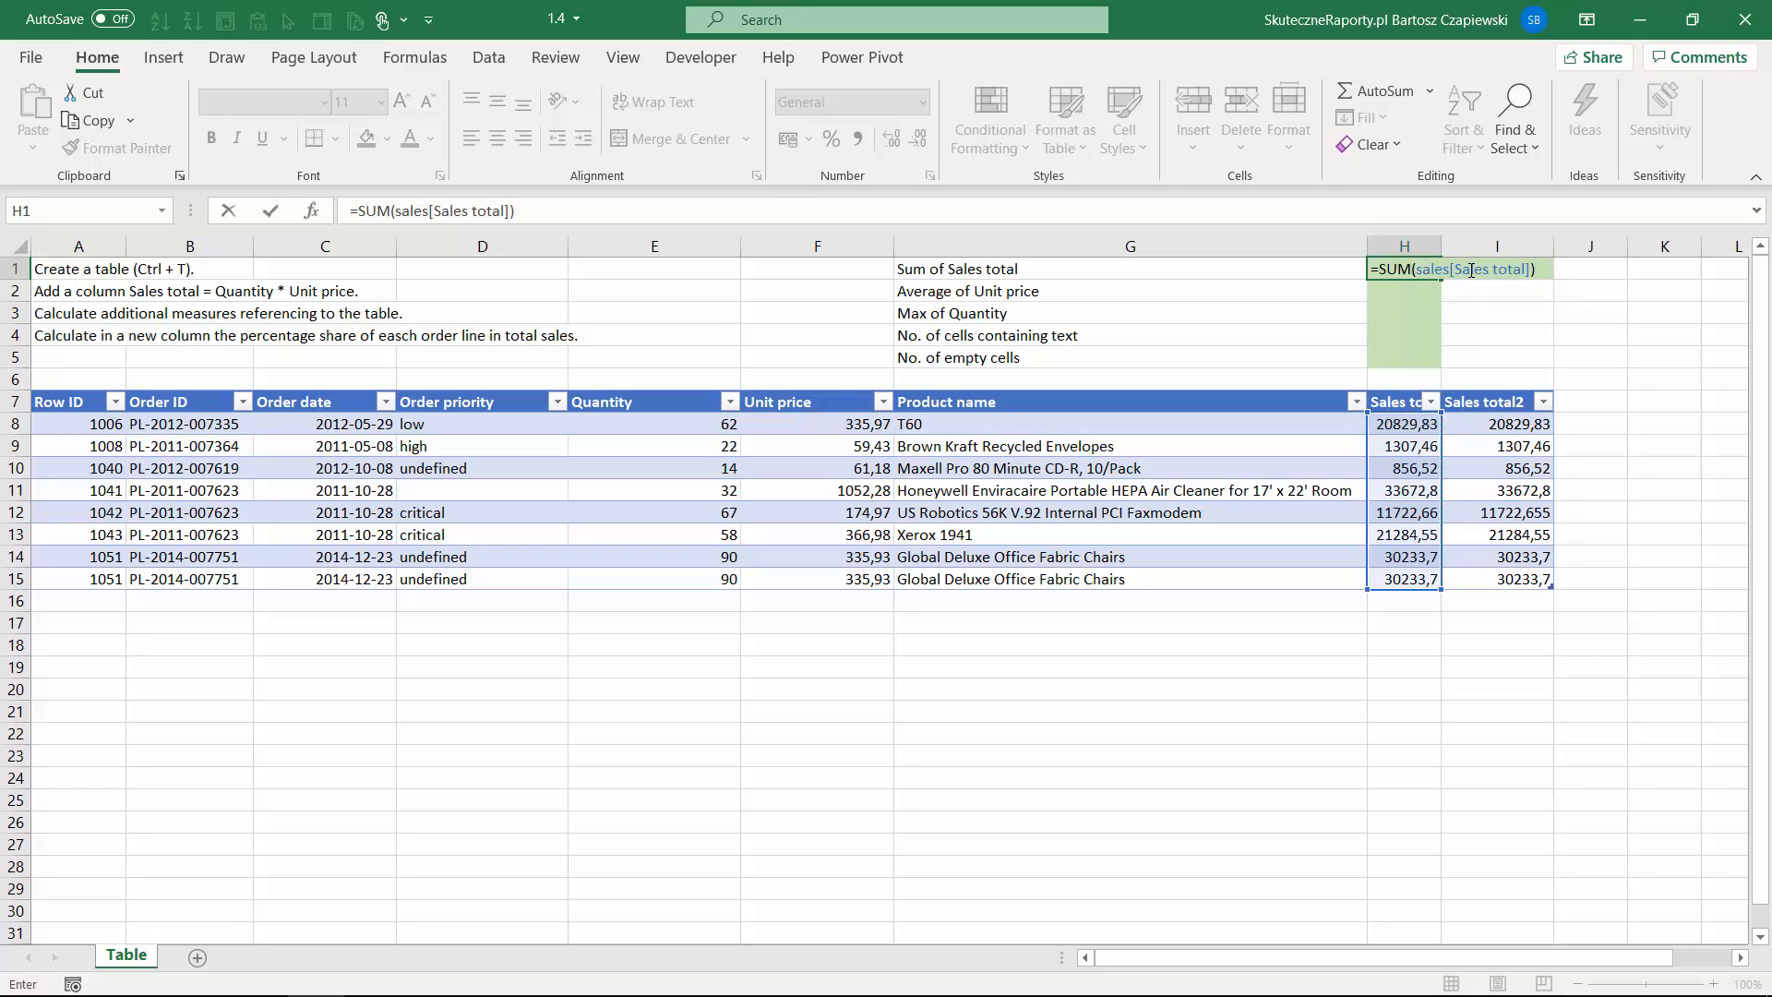
pyautogui.press('Return')
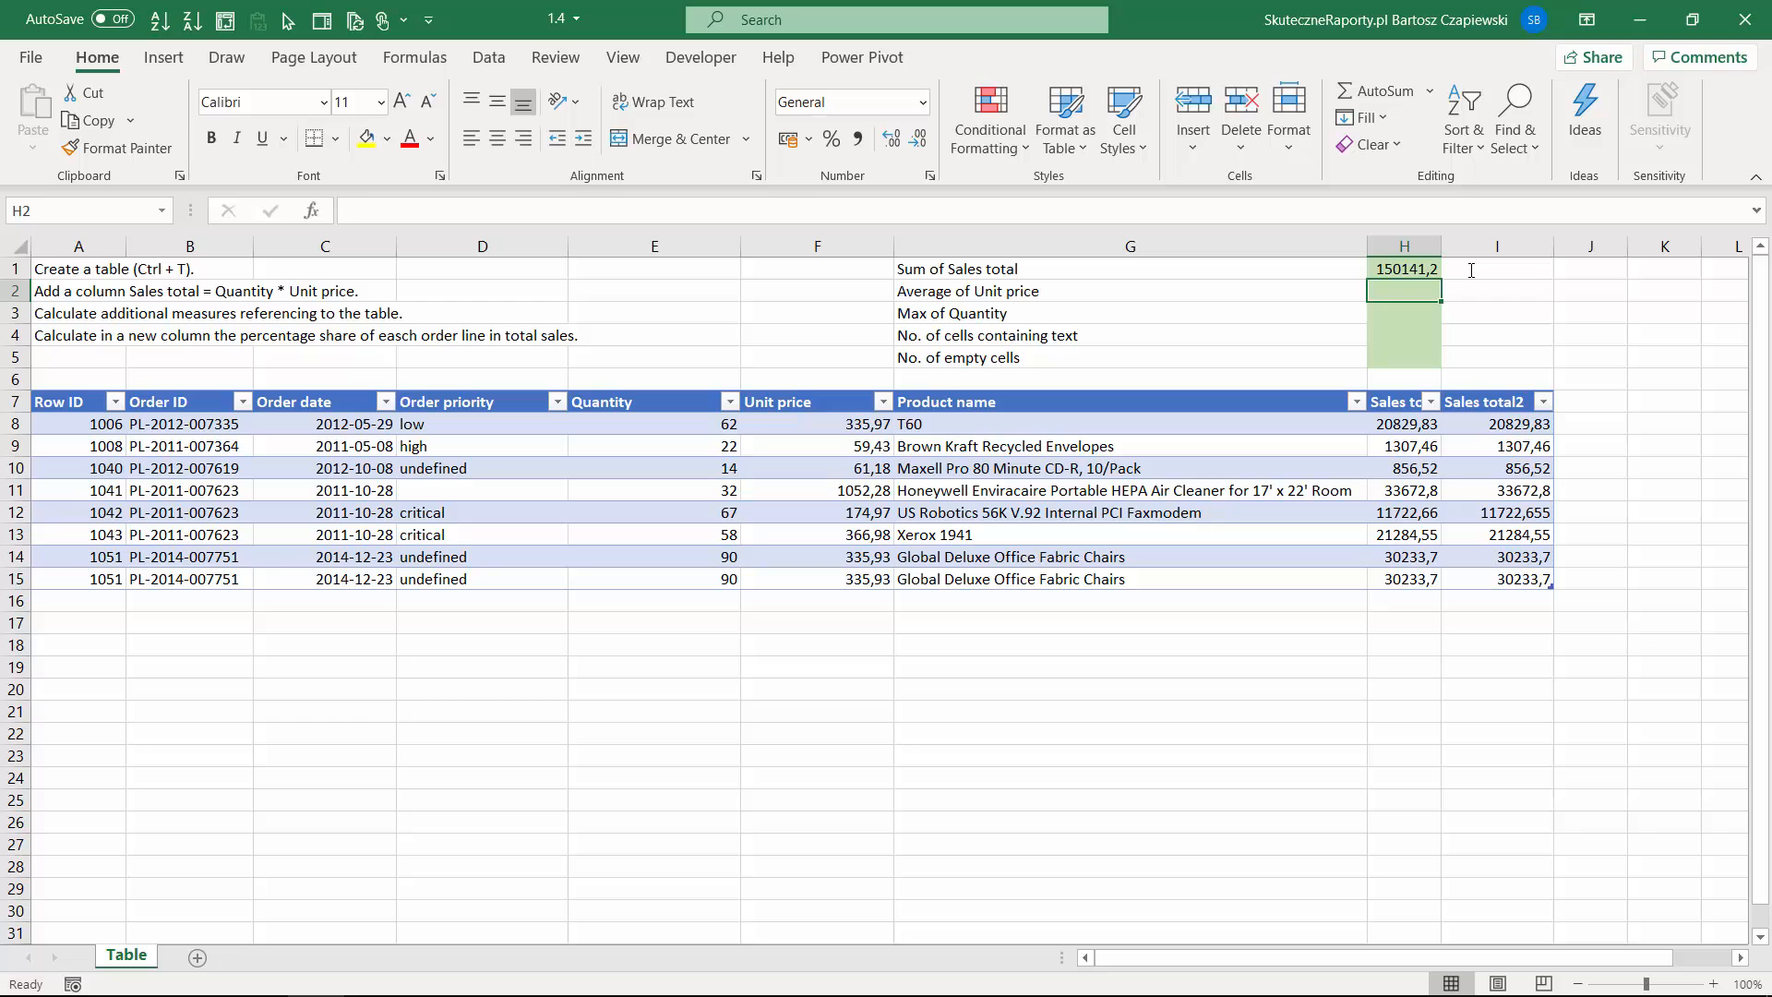
# Calculate the average of the Unit price column in H2 with =AVERAGE(sales[Unit price]).
pyautogui.write('=av')
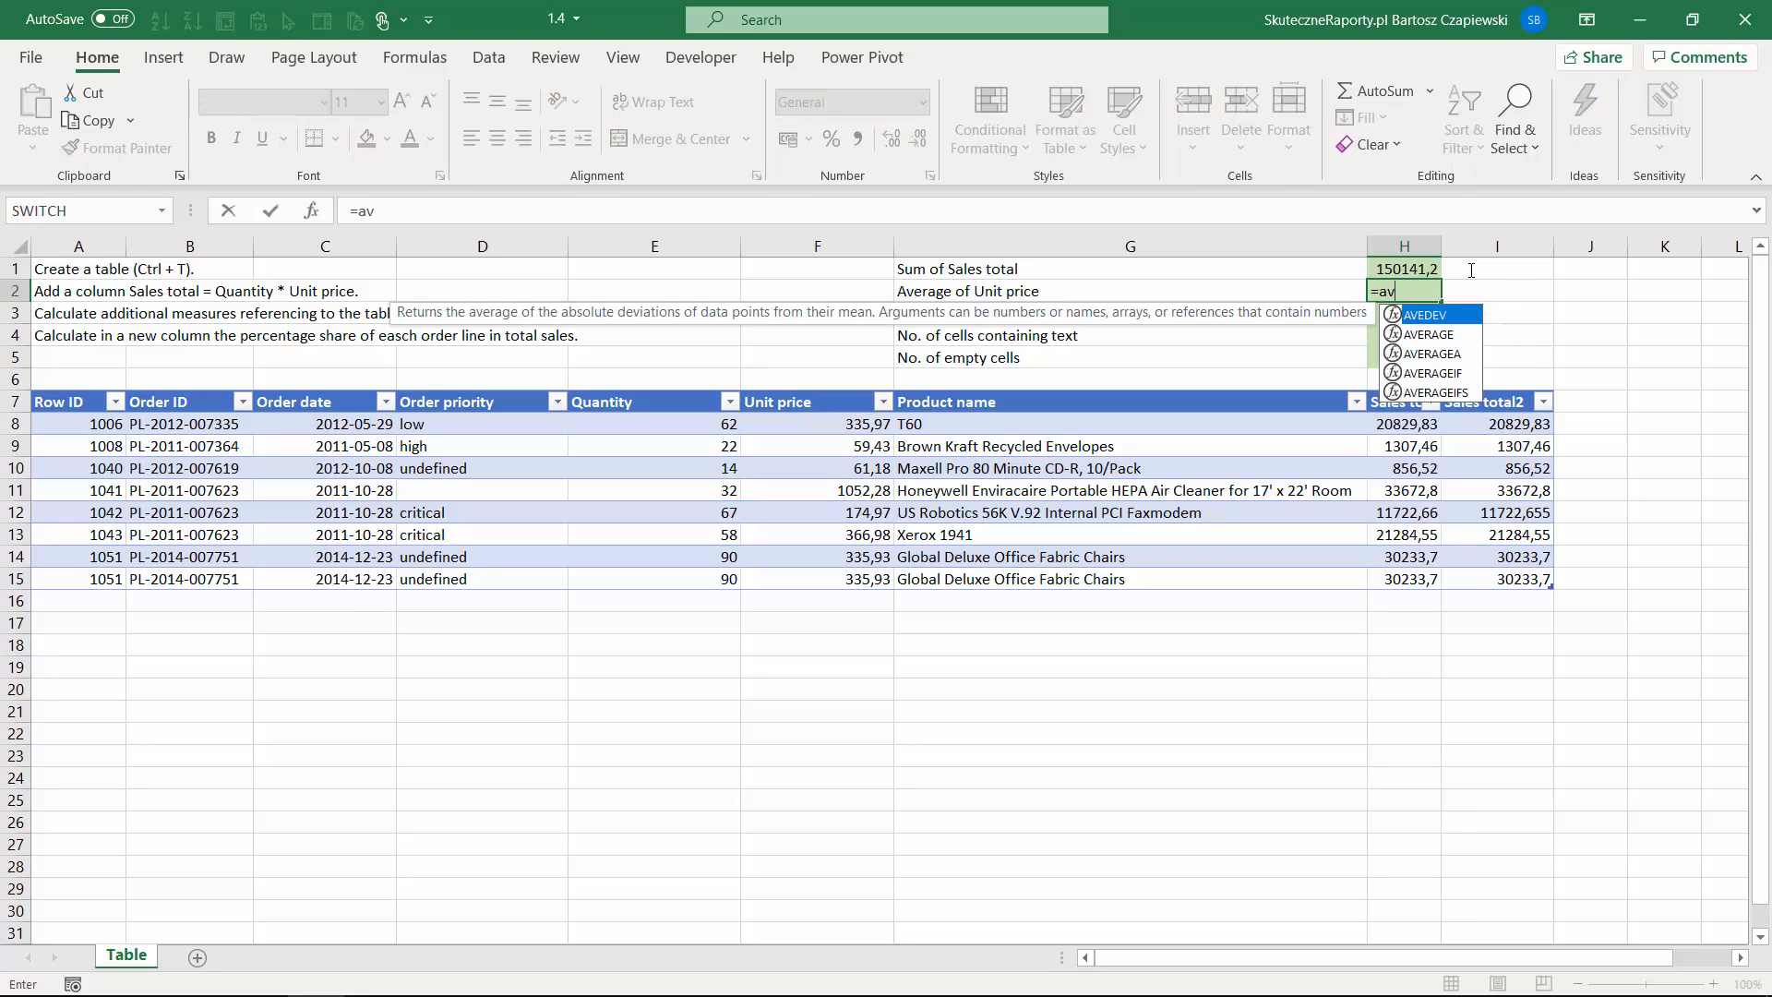
pyautogui.press('Tab')
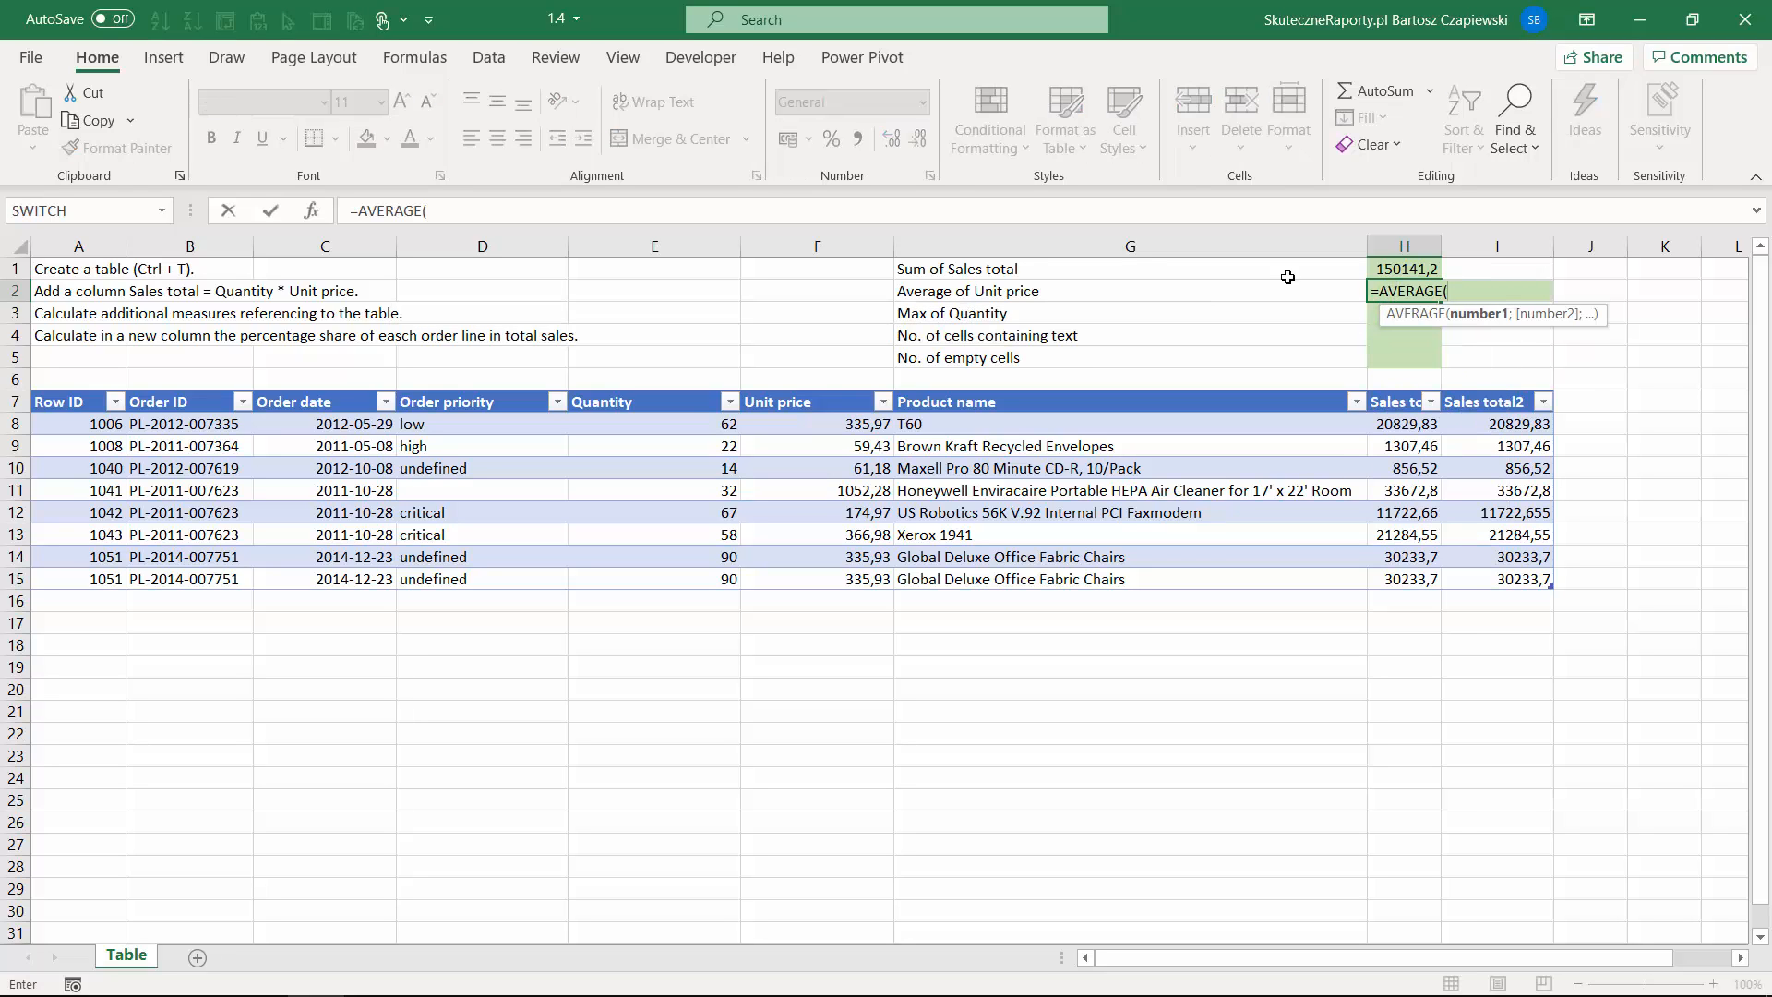
pyautogui.moveTo(810, 427); pyautogui.dragTo(831, 583)
pyautogui.press('Return')
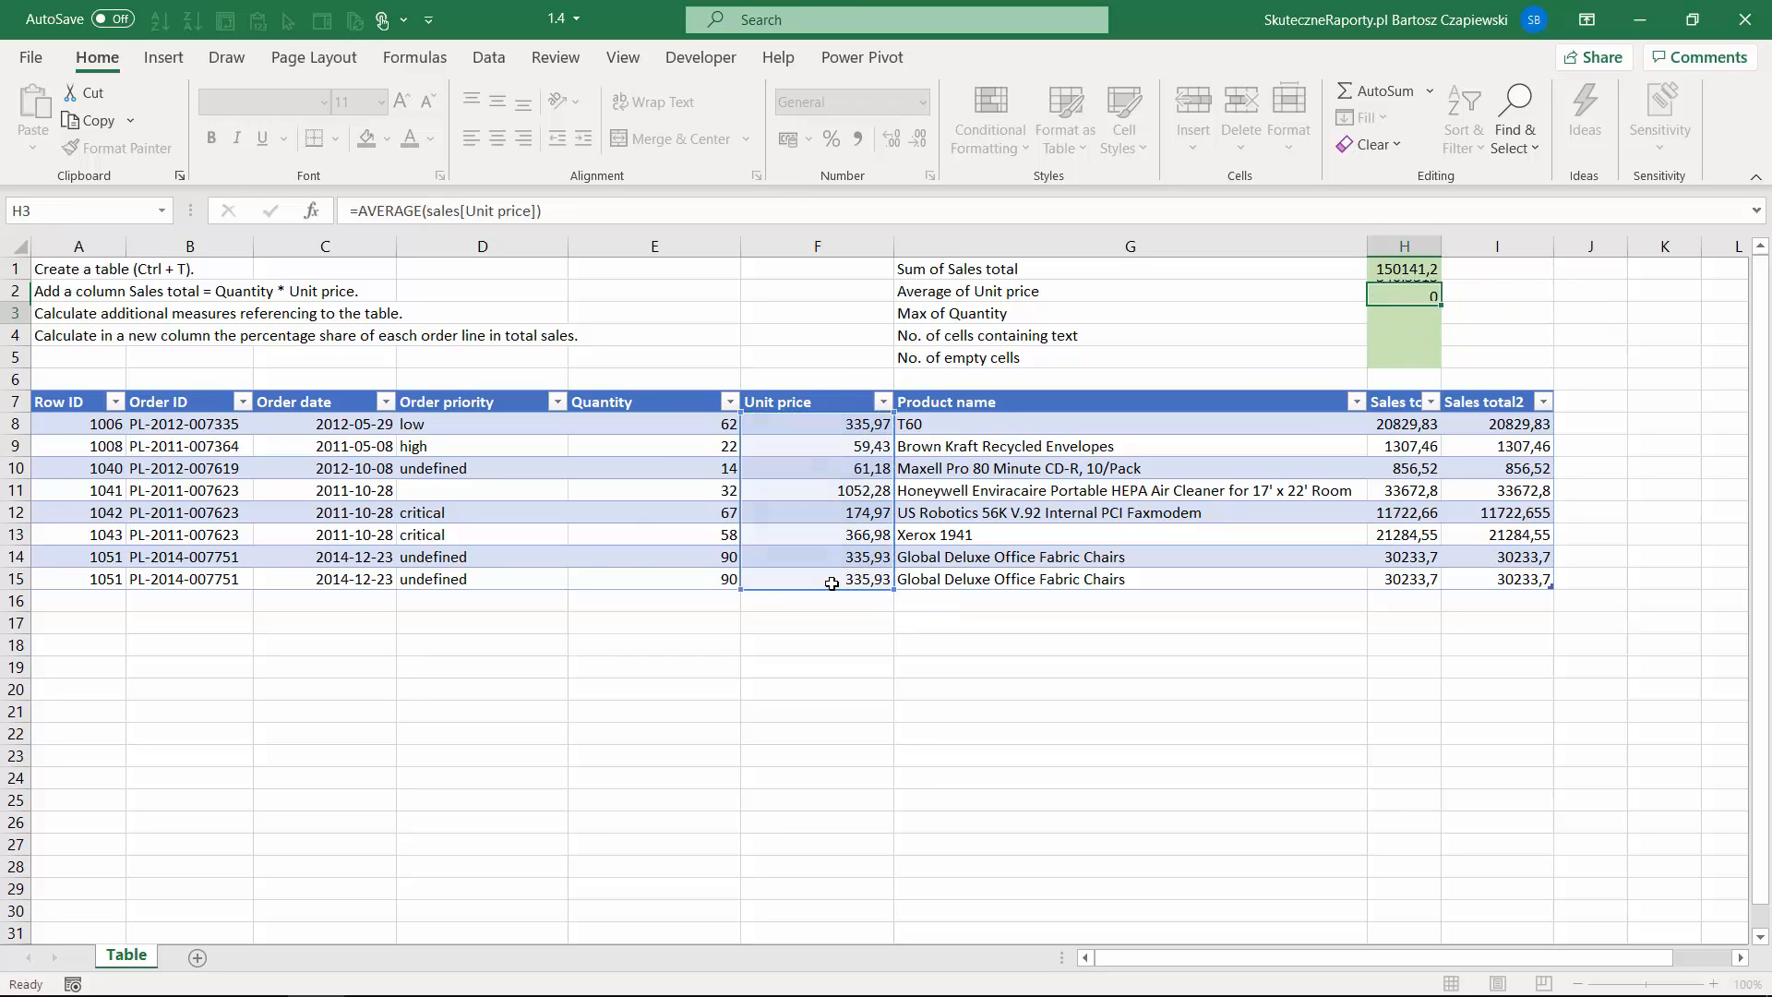
# Calculate the maximum of the Quantity column in H3 with =MAX(sales[Quantity]).
pyautogui.write('=max')
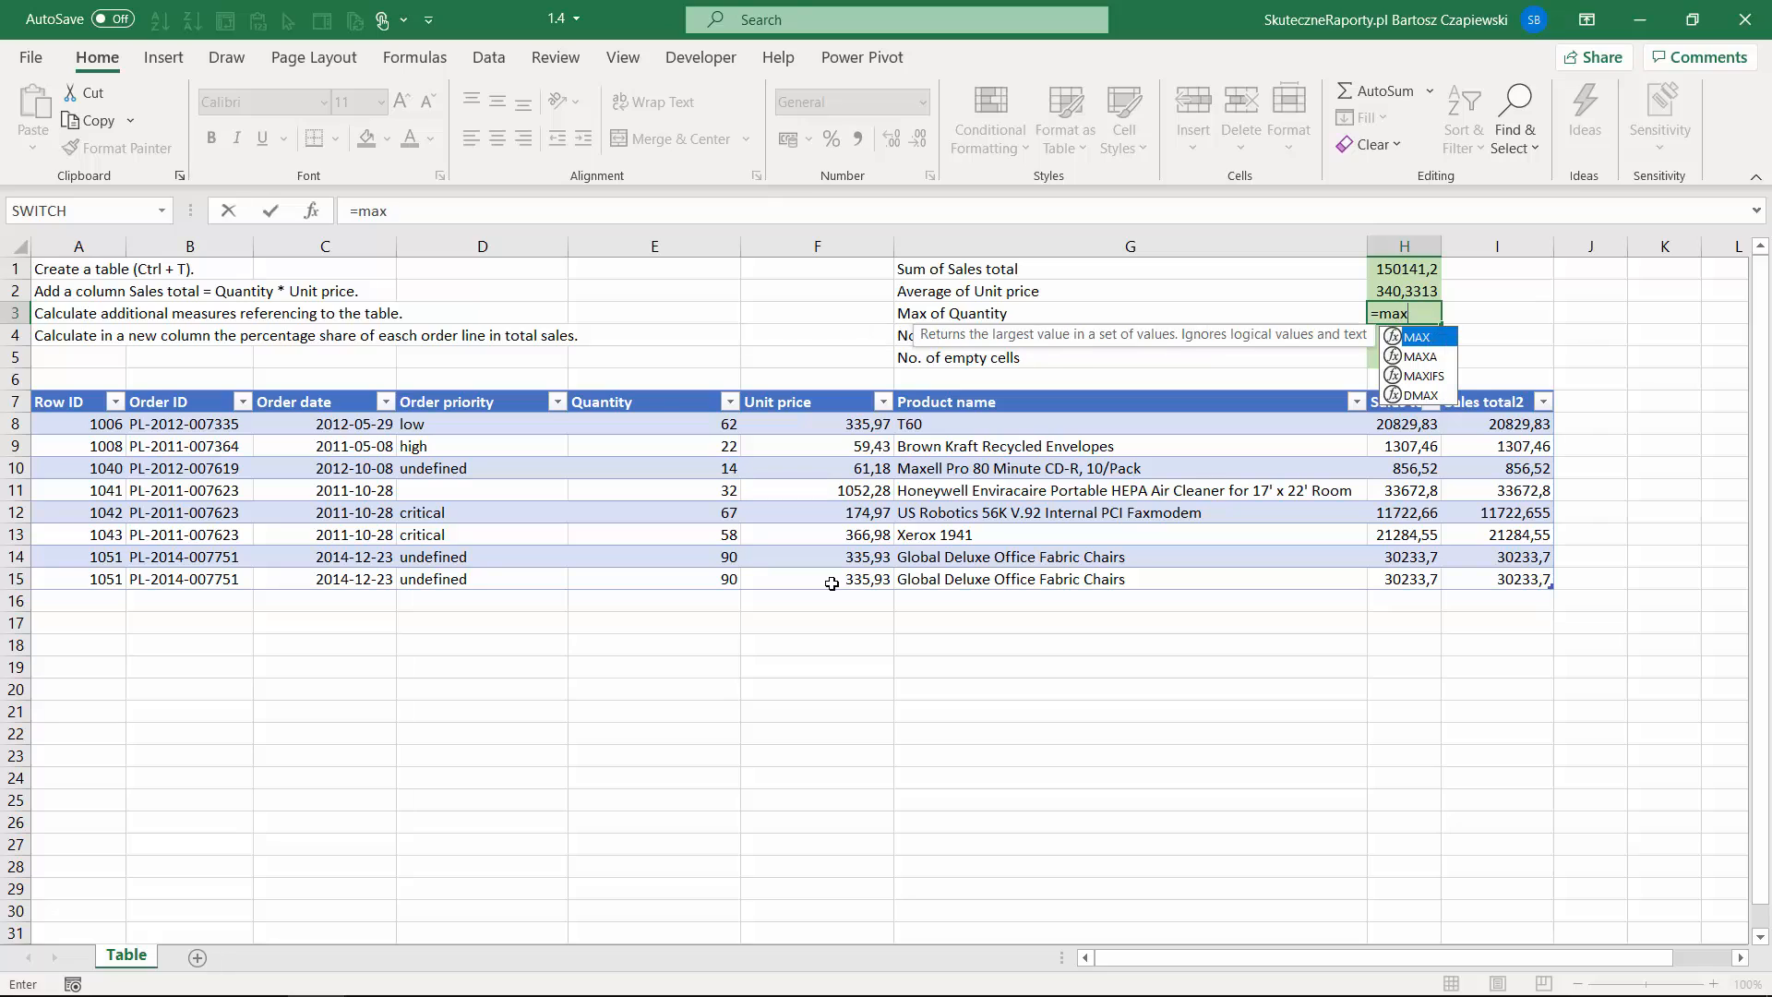
pyautogui.press('Tab')
pyautogui.moveTo(662, 423); pyautogui.dragTo(664, 600)
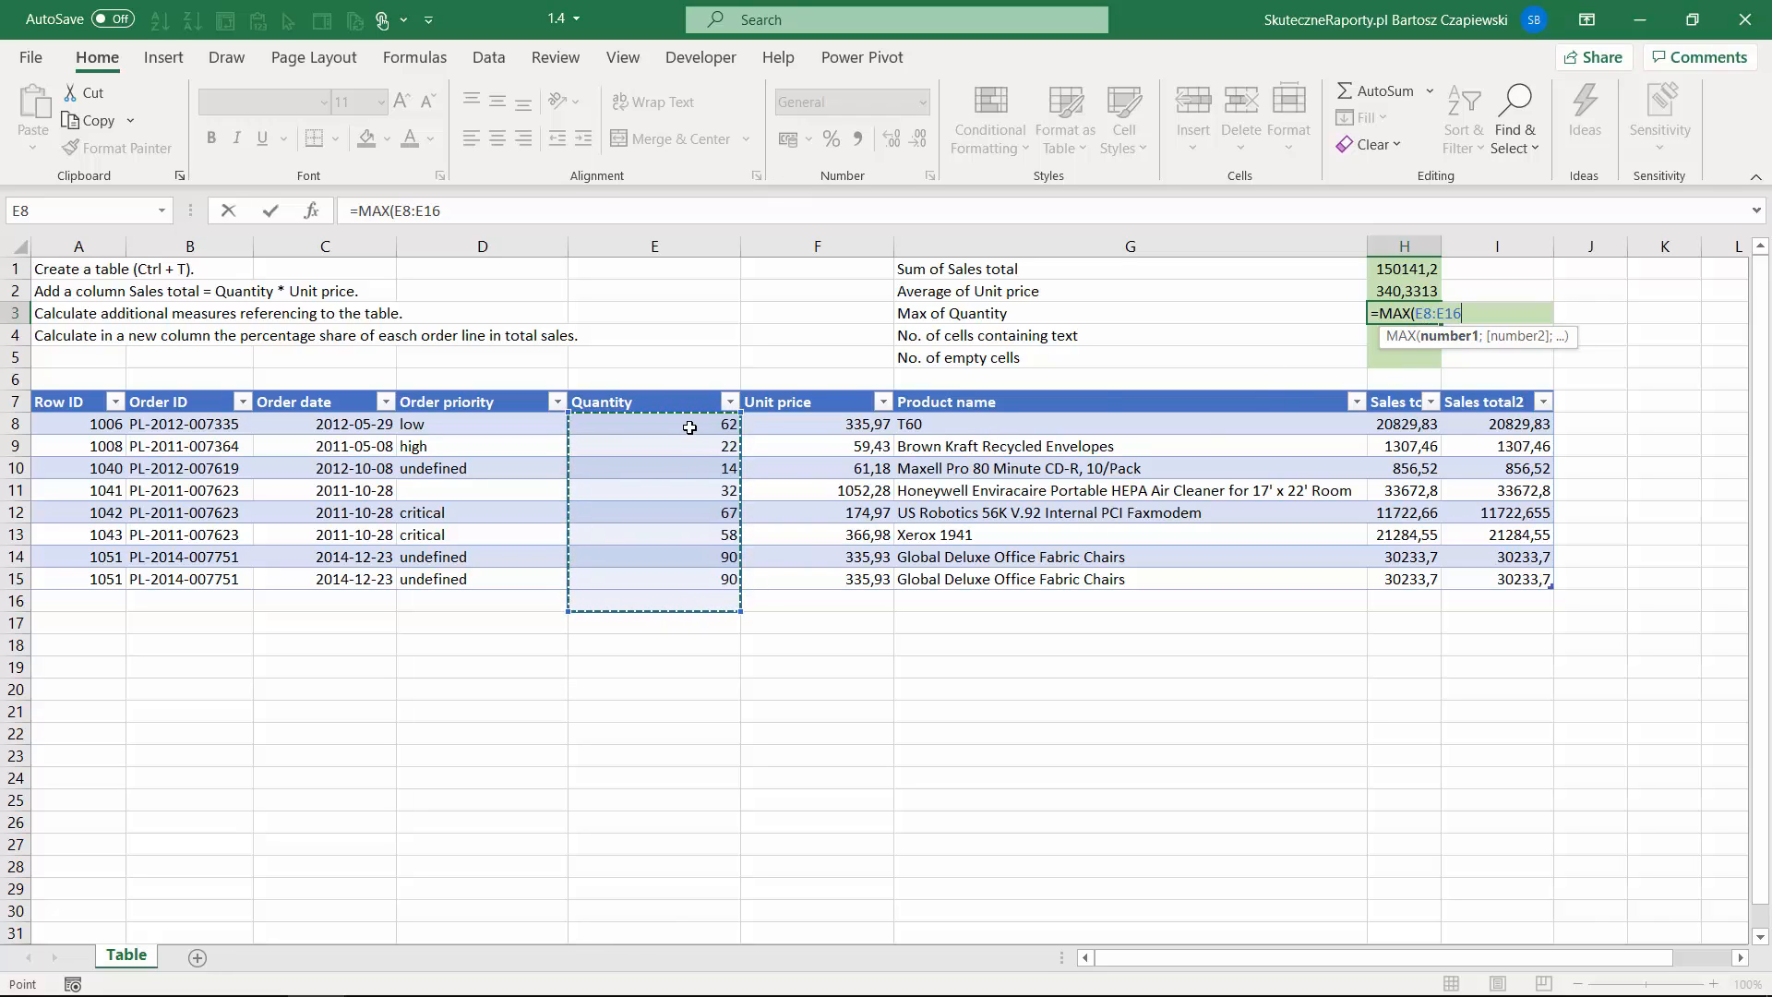
pyautogui.moveTo(702, 424); pyautogui.dragTo(729, 579)
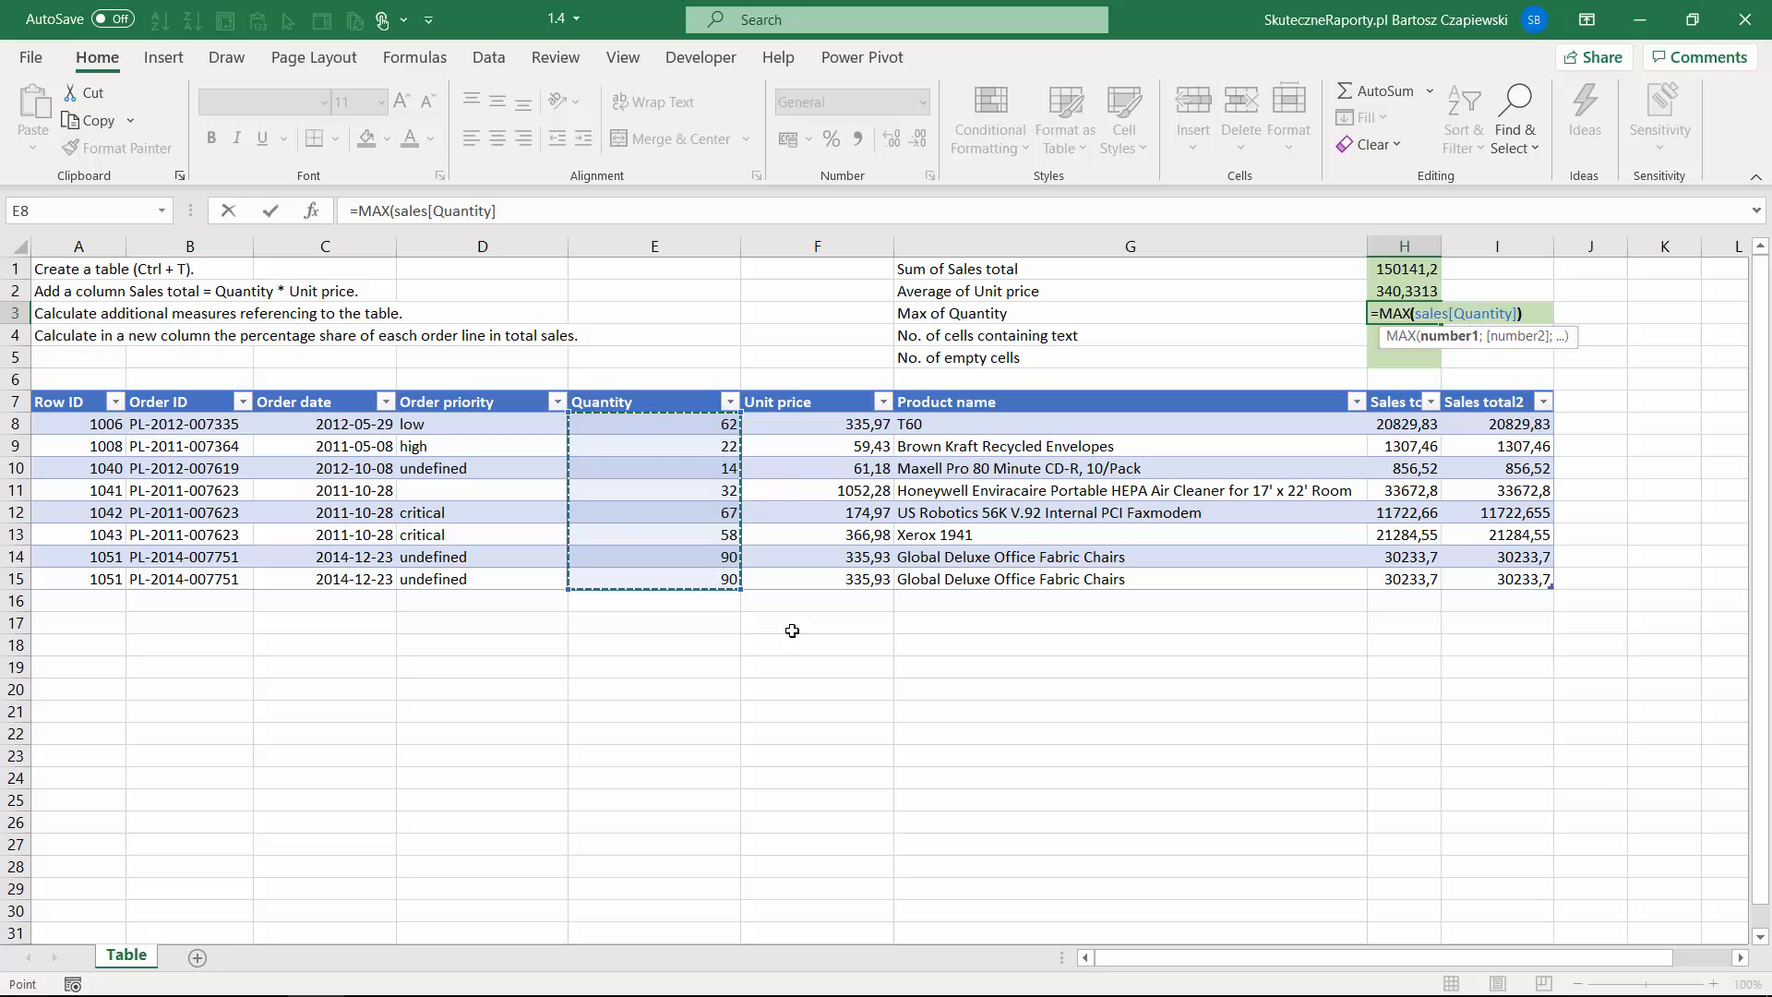
pyautogui.write(')')
pyautogui.press('Return')
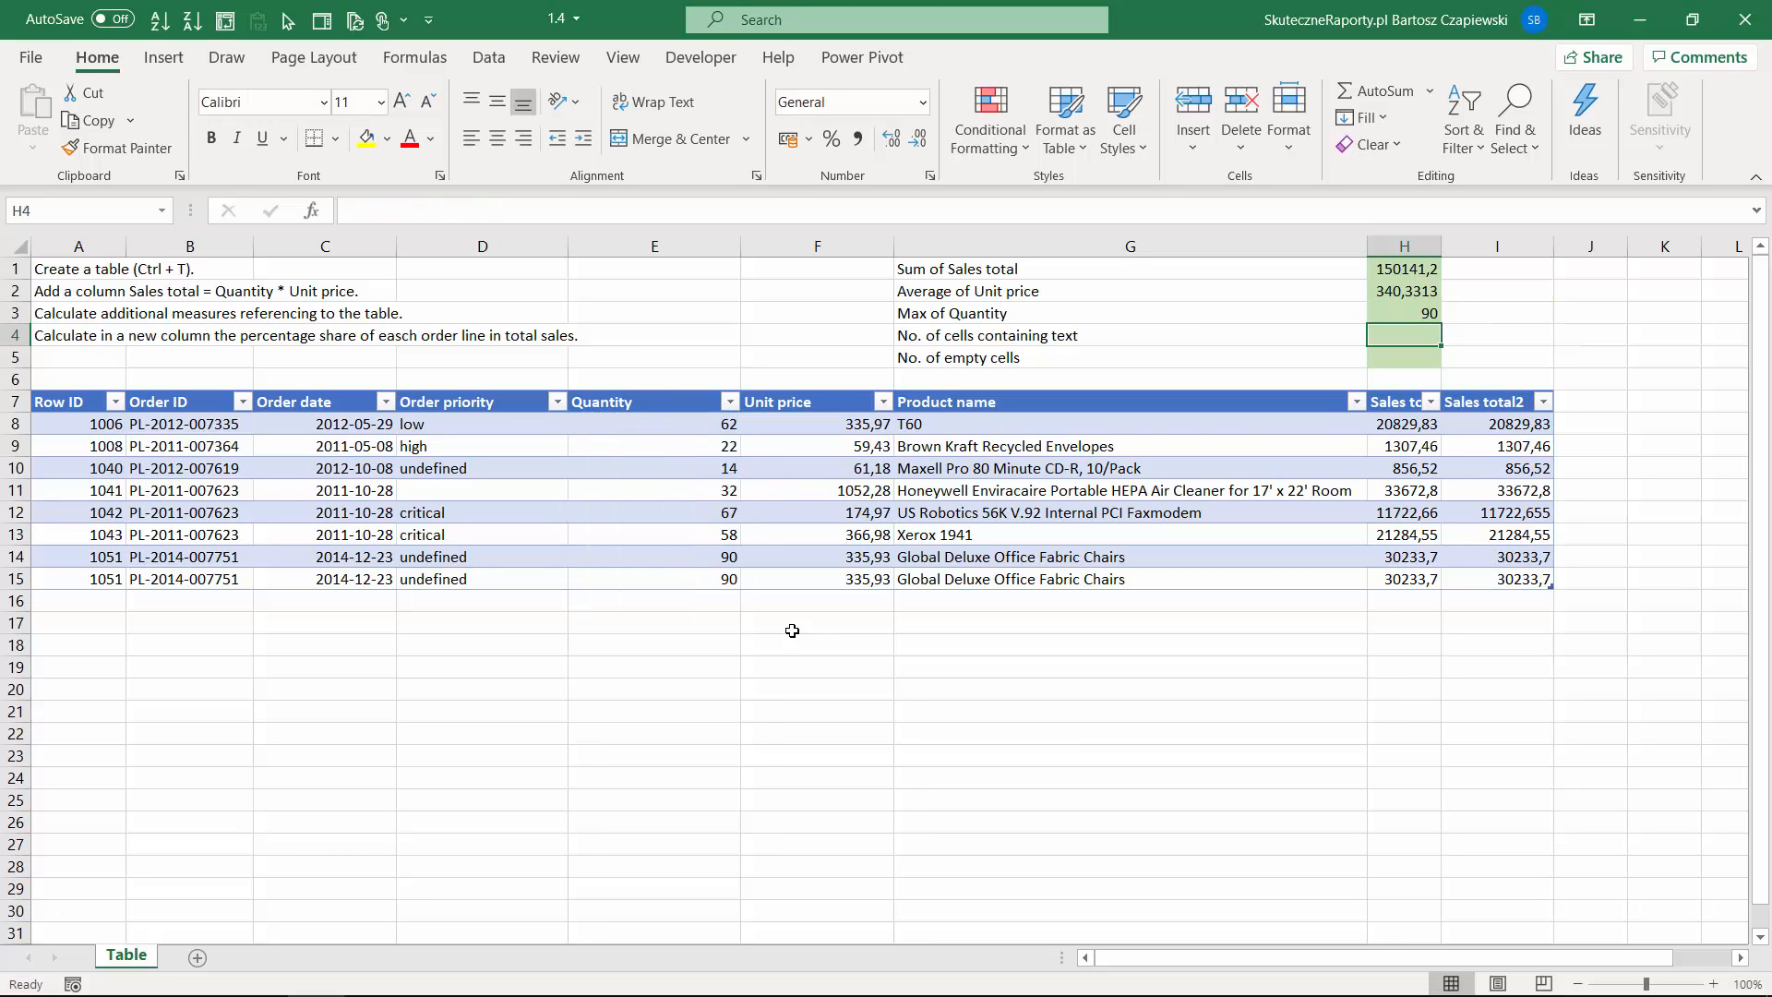
# Count the filled cells of the whole table in H4 with =COUNTA(sales).
pyautogui.write('=COUNTA(')
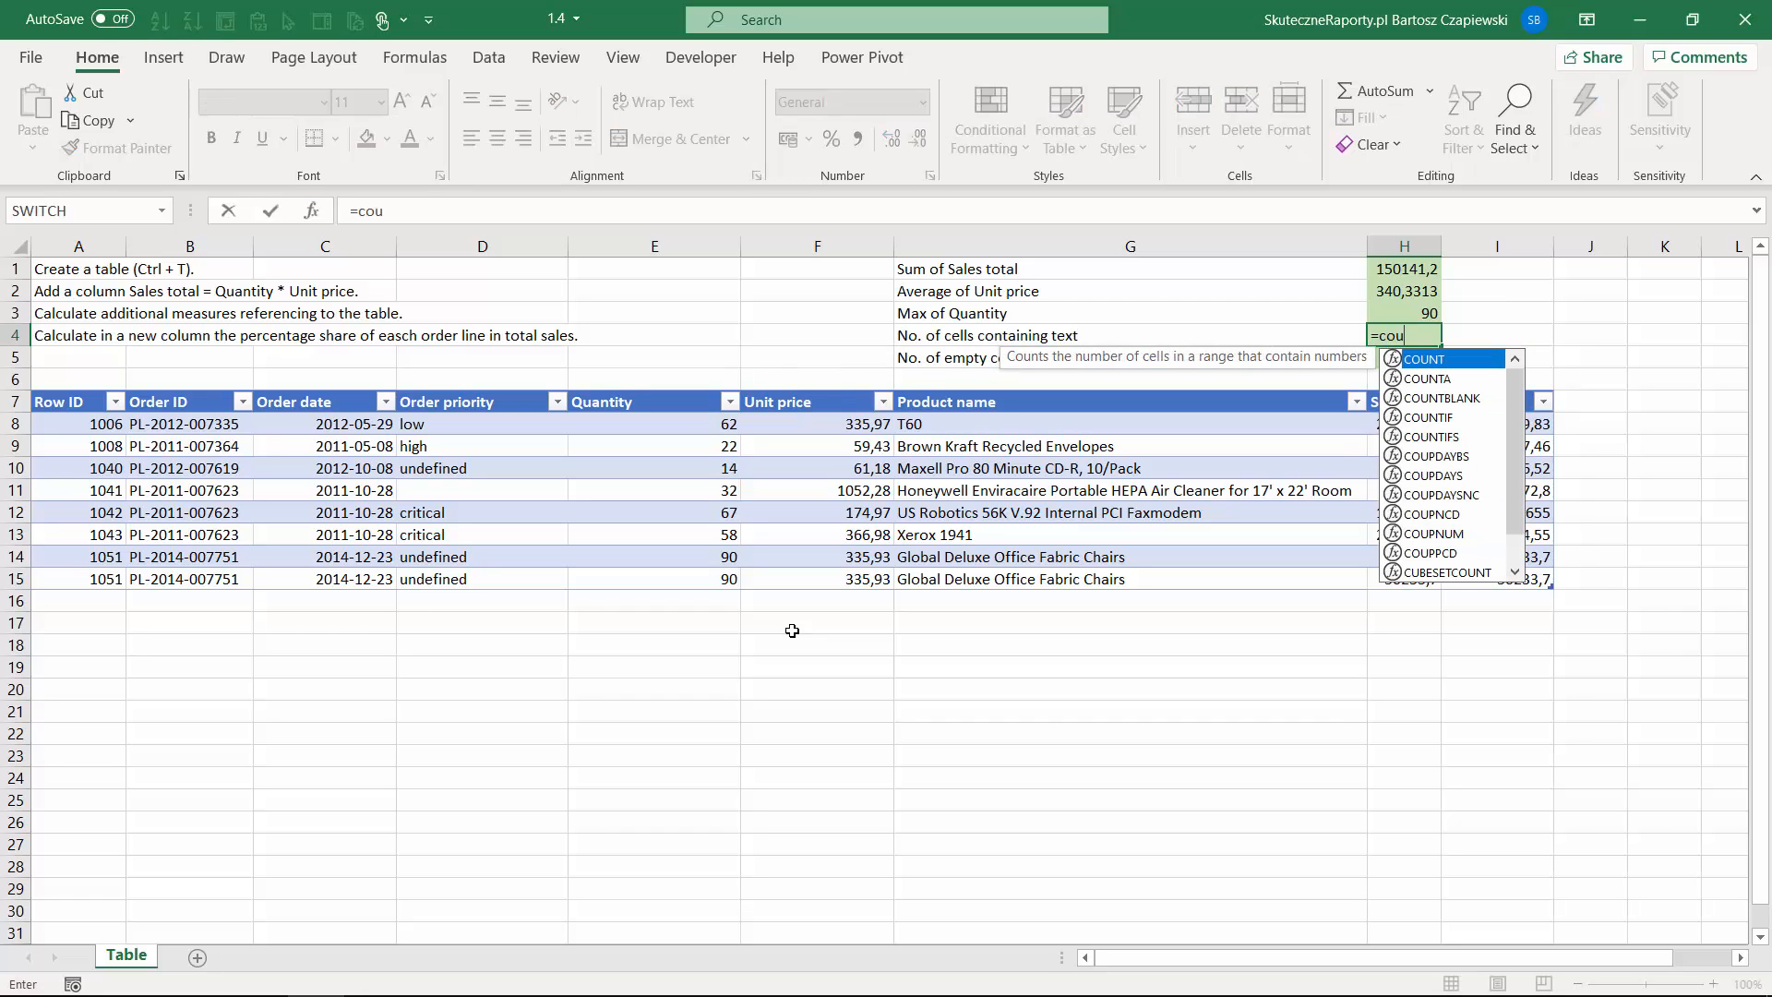
pyautogui.moveTo(84, 423); pyautogui.dragTo(1504, 585)
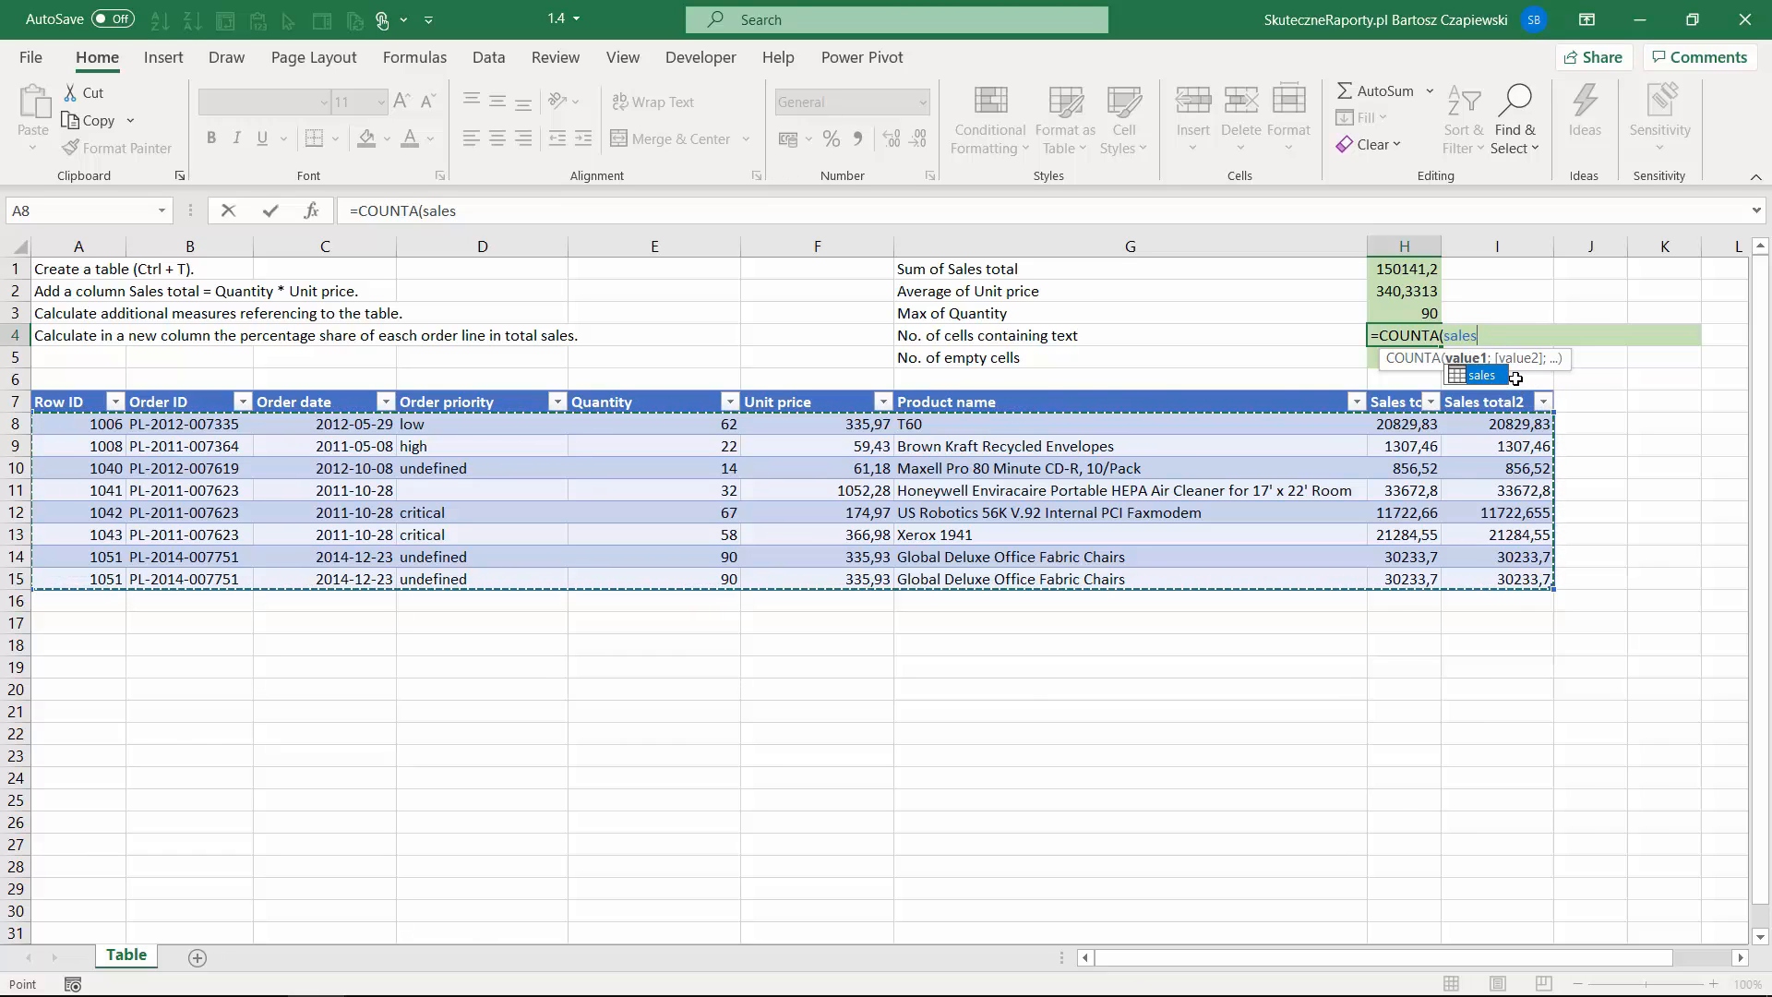
pyautogui.write(')')
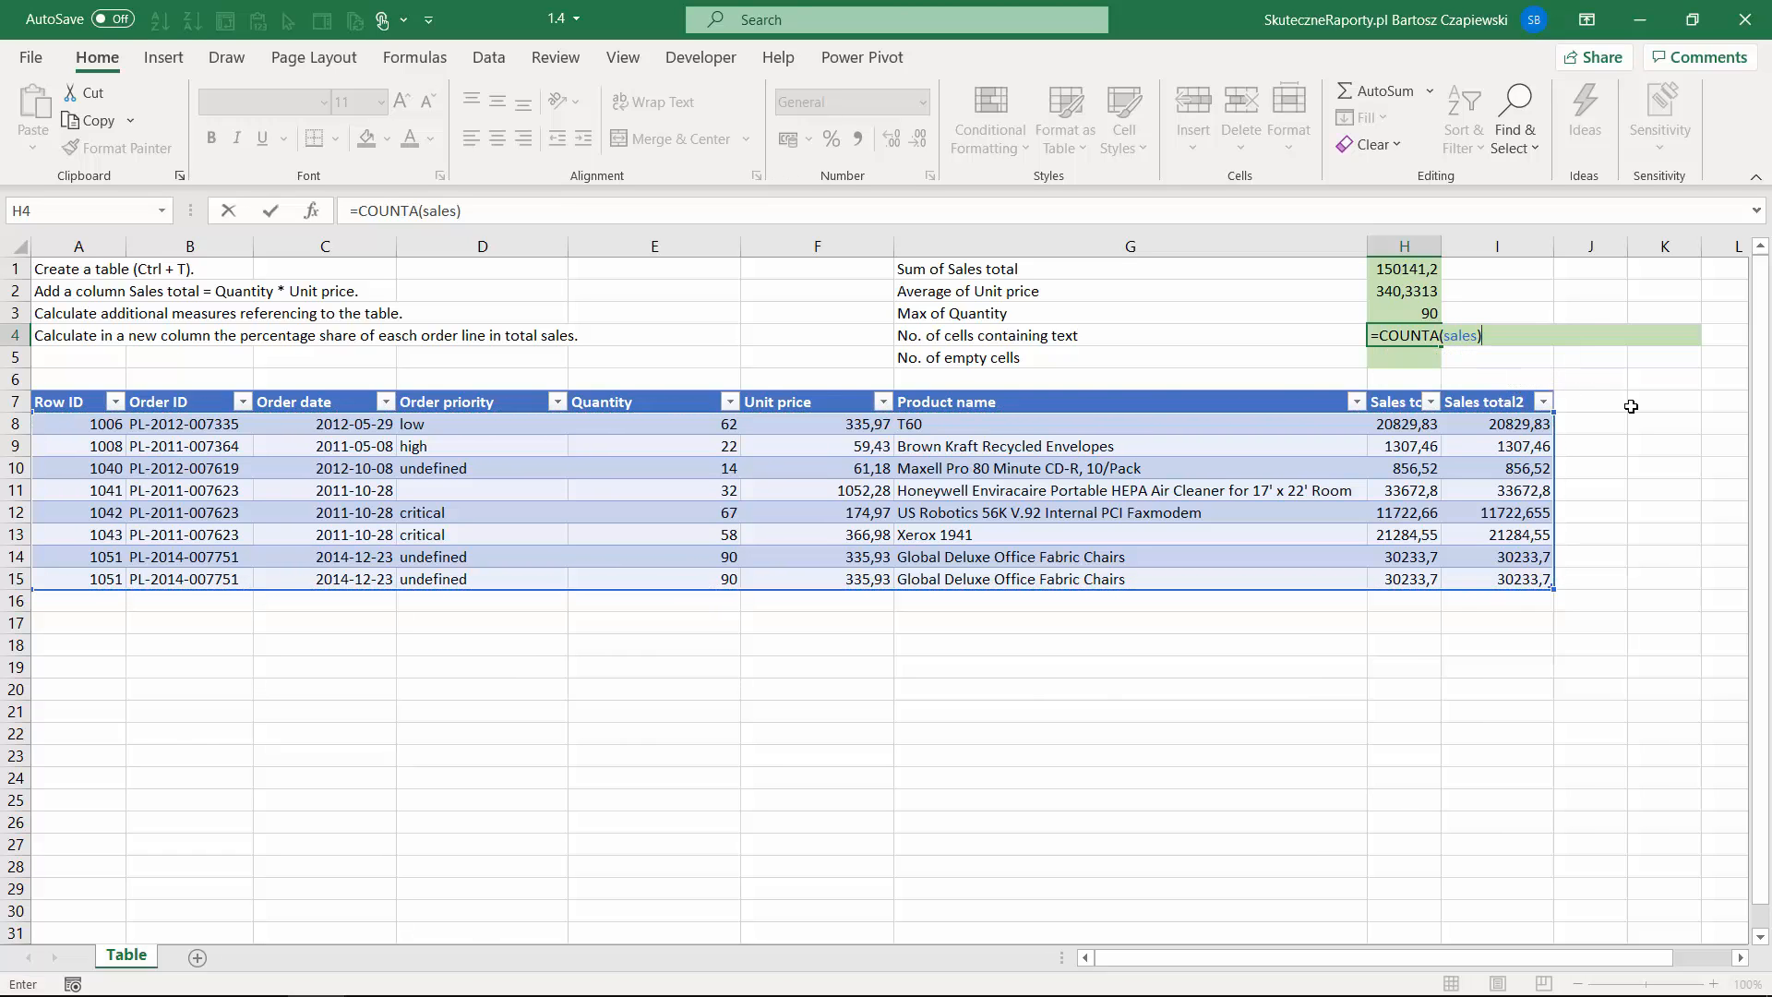
pyautogui.hotkey('ctrl', 'Return')
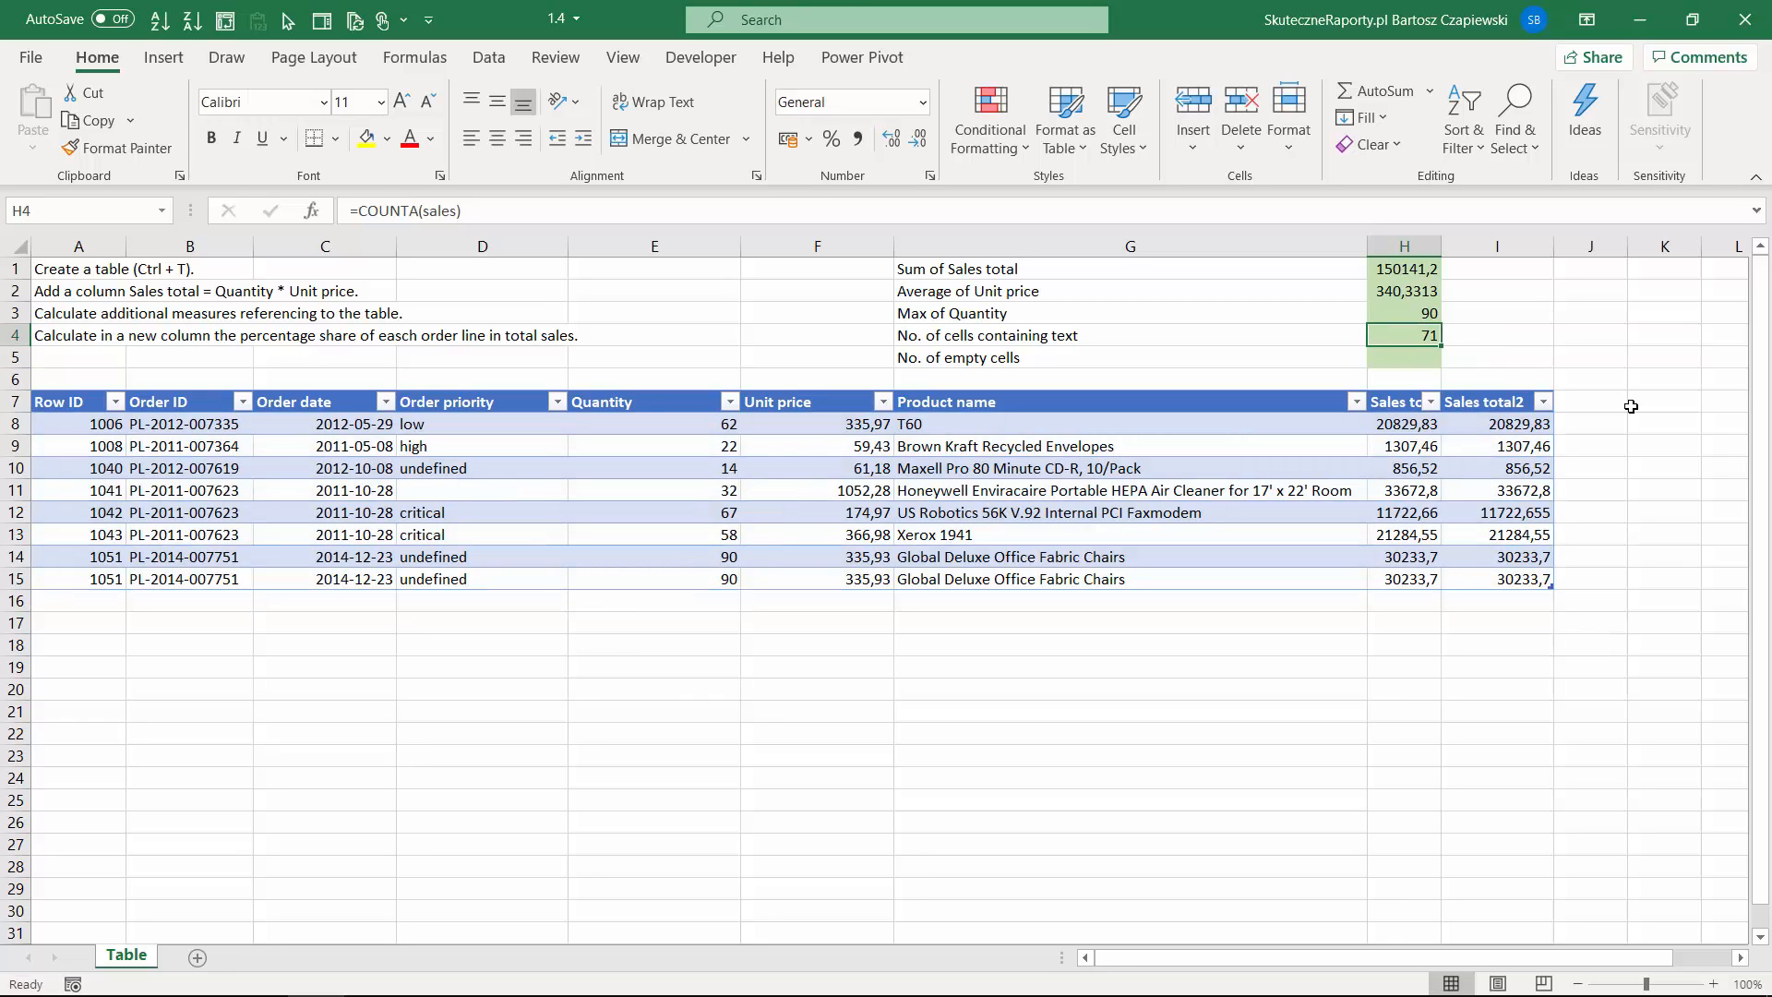
# Count the table's empty cells in H5 with =COUNTBLANK(sales), and select the blank Order priority cell D11 for review.
pyautogui.press('Down')
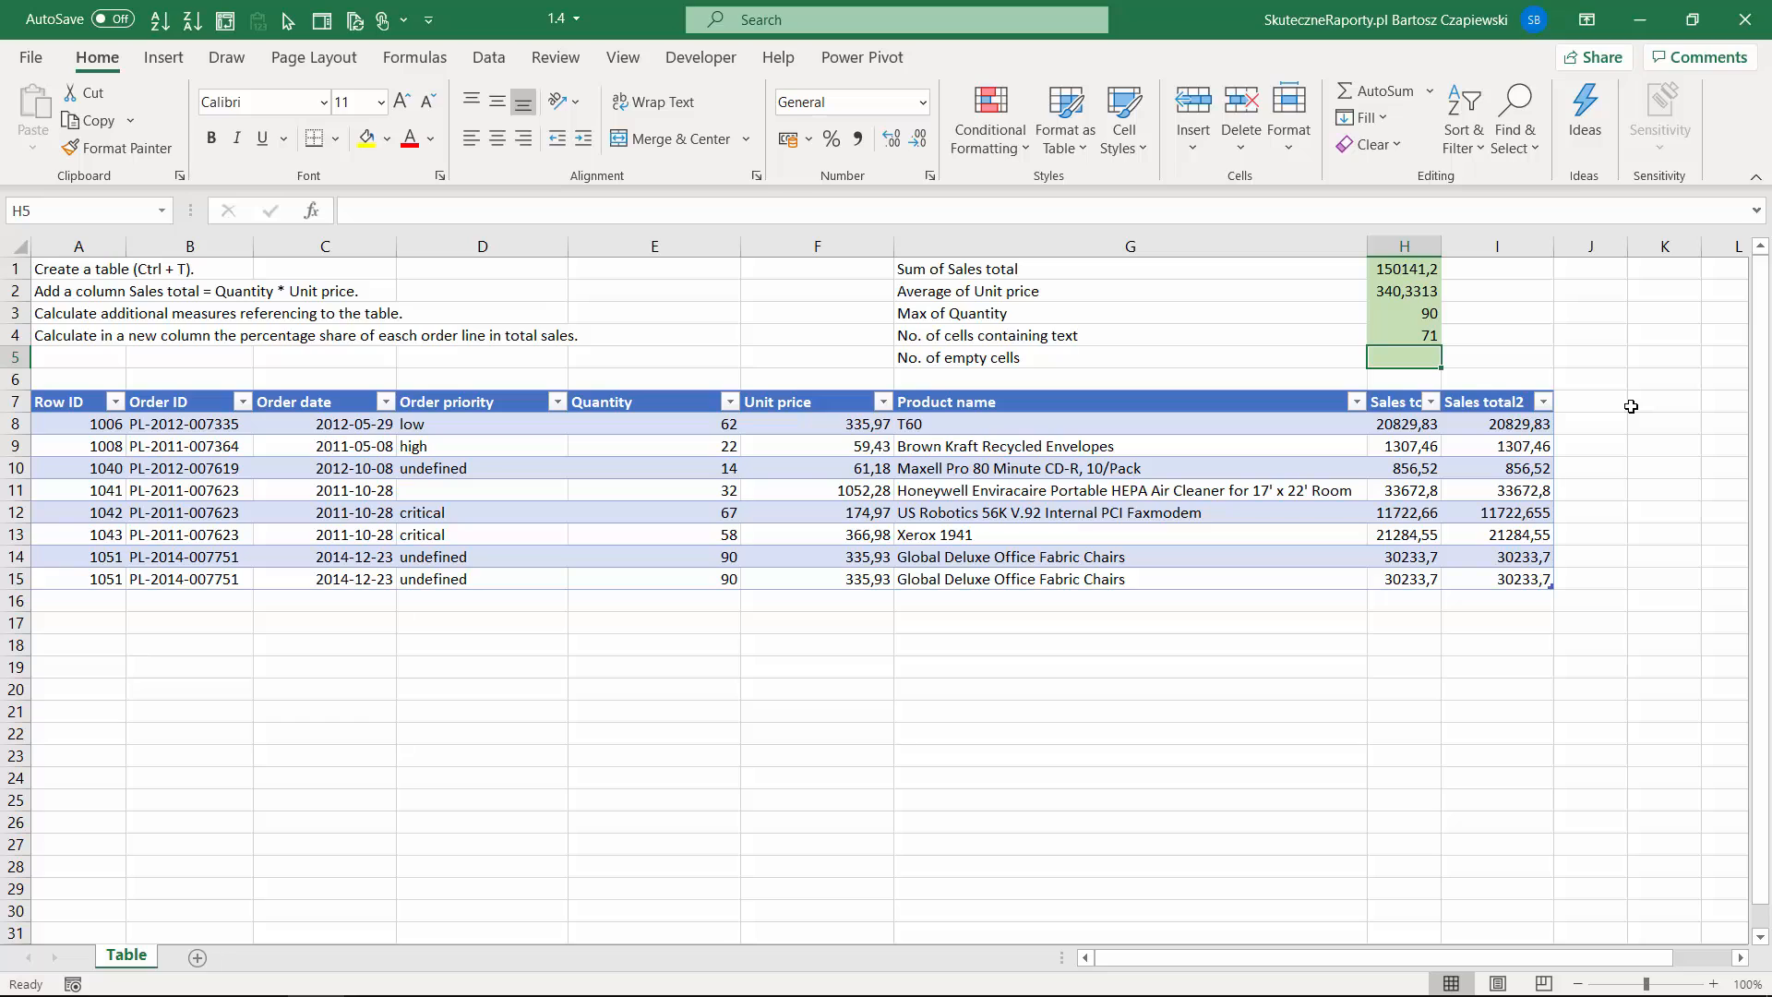
pyautogui.write('=cou')
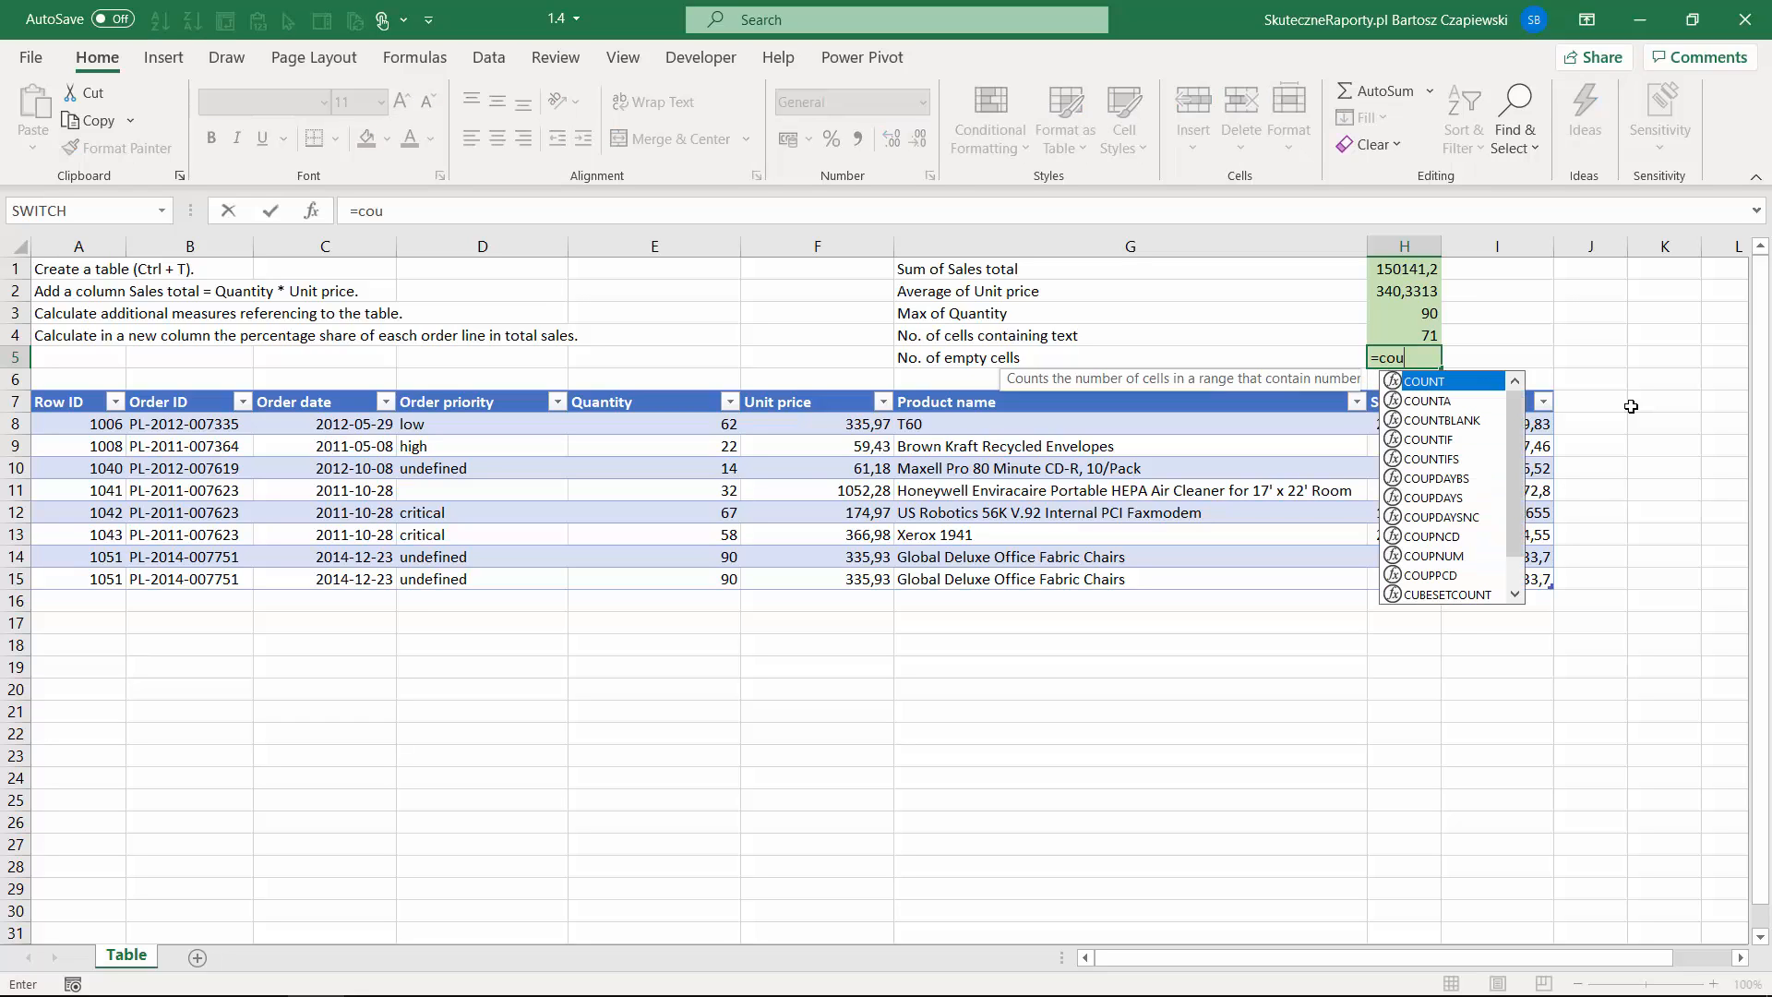
pyautogui.press('Down')
pyautogui.press('Down')
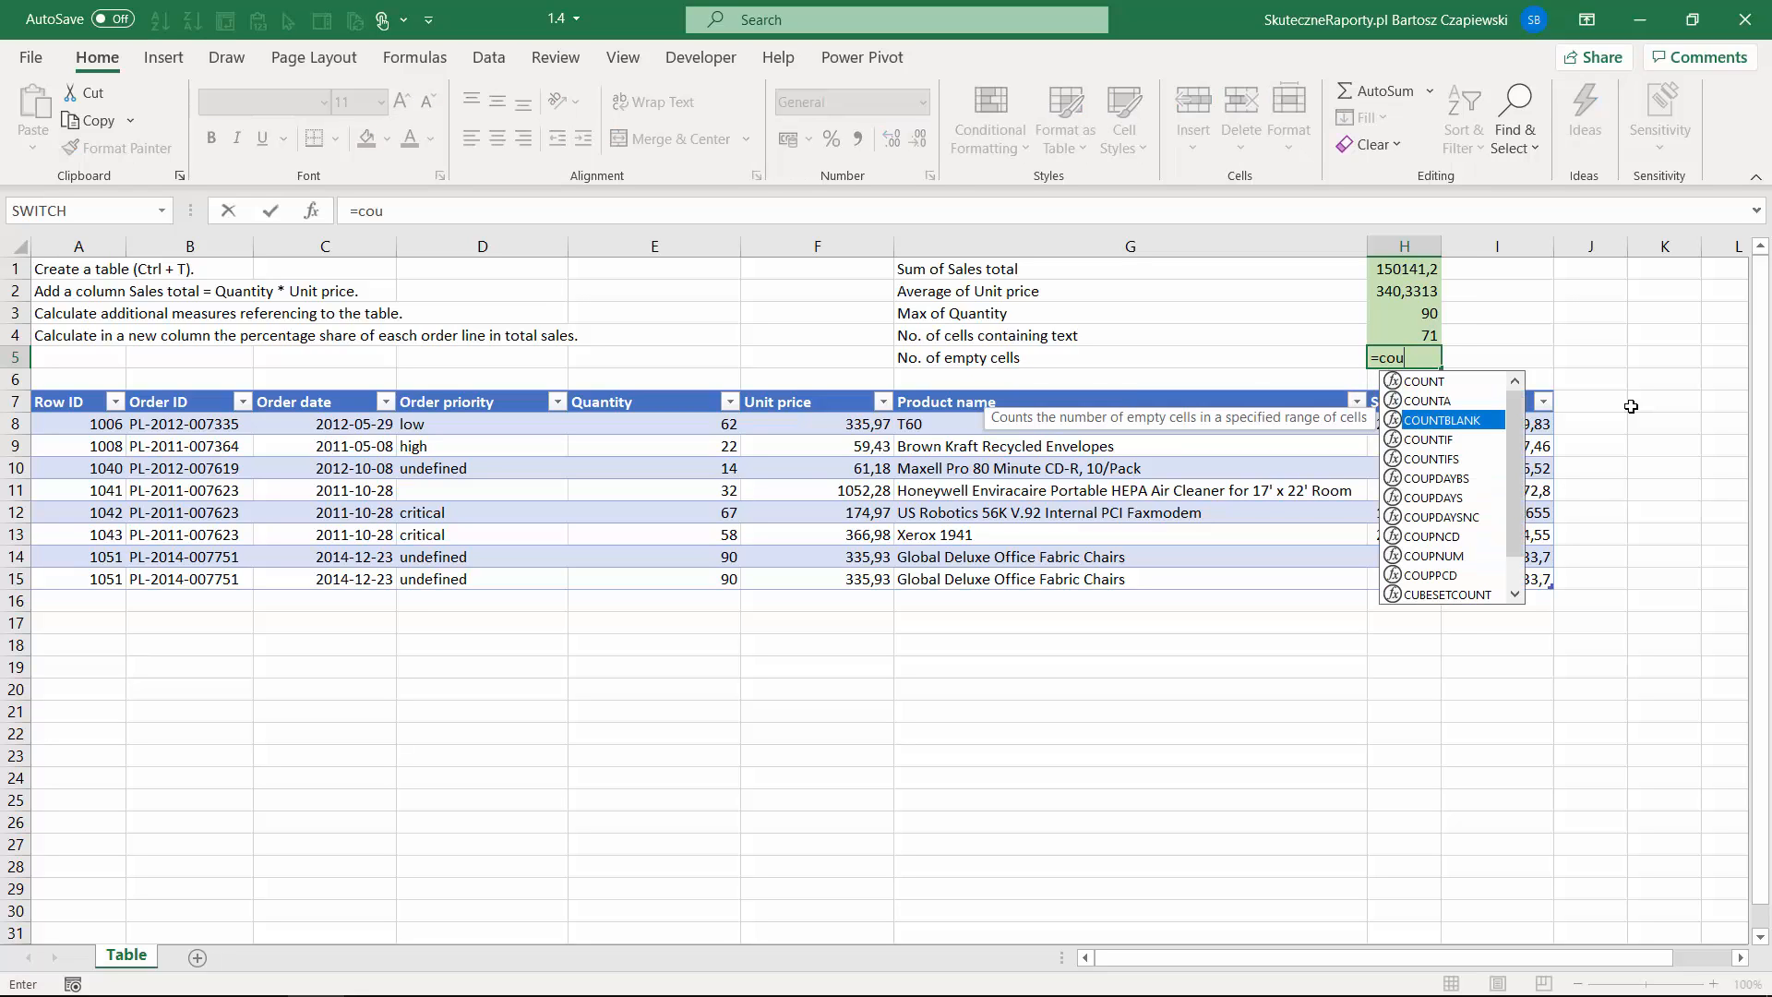
pyautogui.press('Tab')
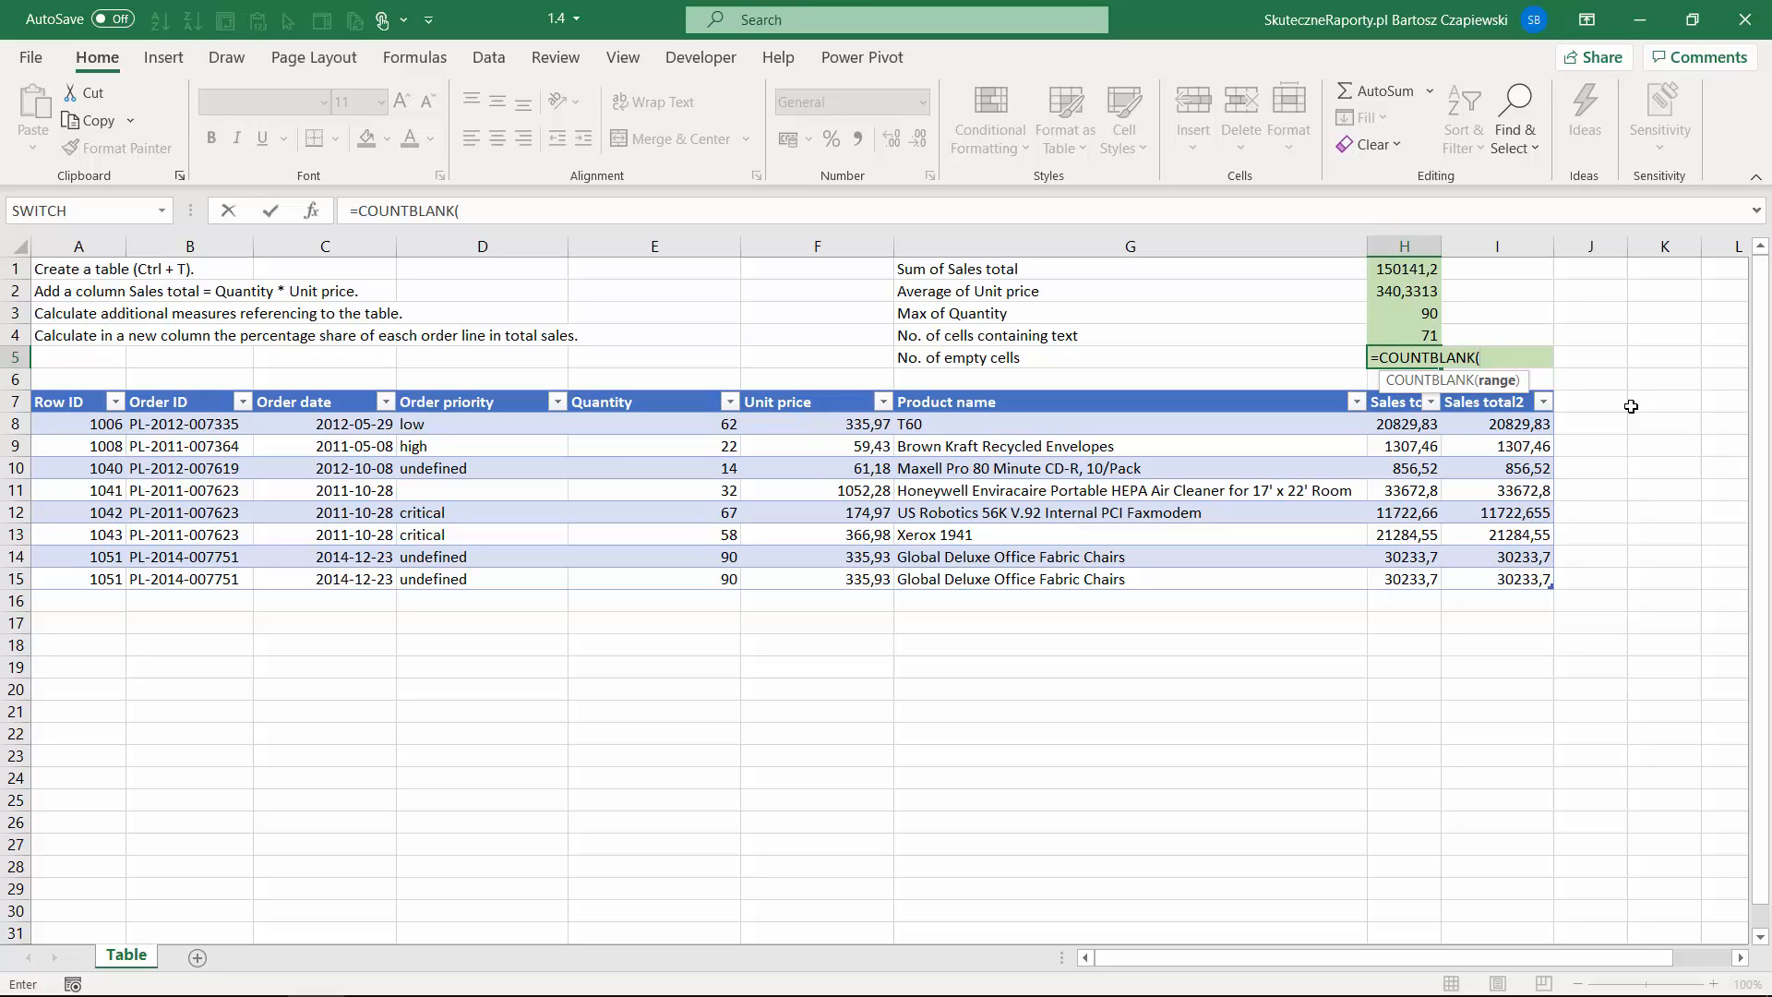
pyautogui.write('sal')
pyautogui.press('Tab')
pyautogui.write(')')
pyautogui.hotkey('ctrl', 'Return')
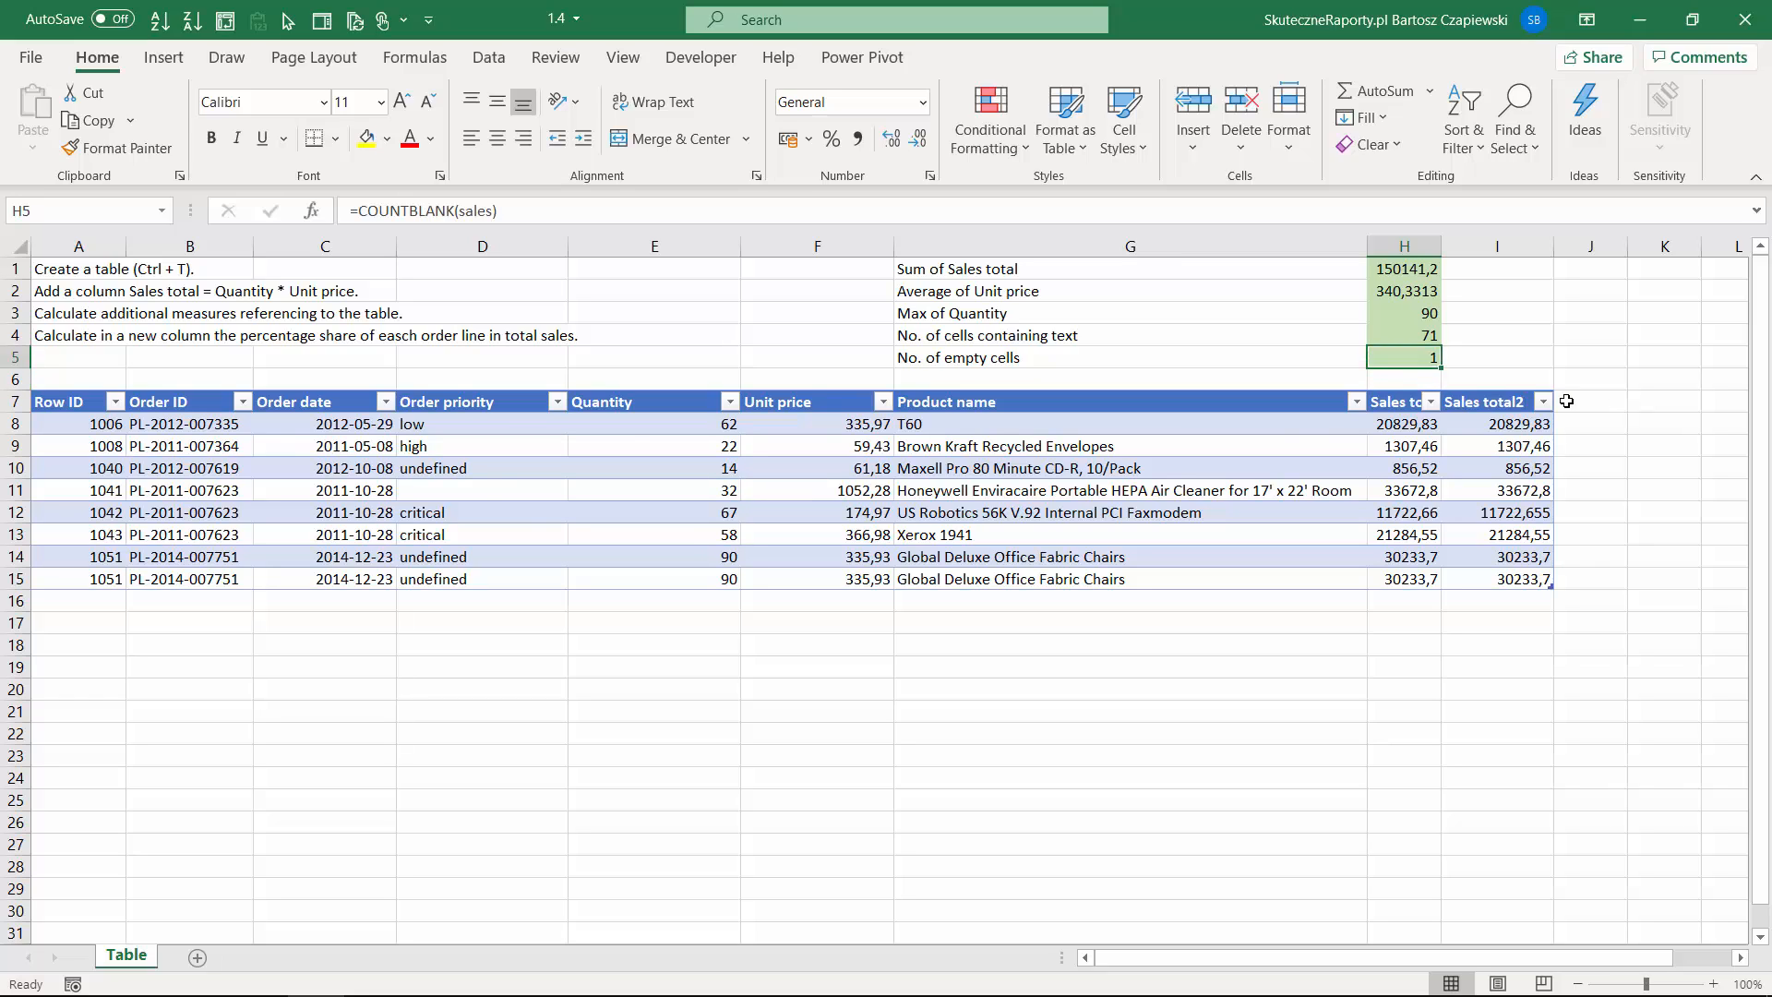
pyautogui.click(488, 487)
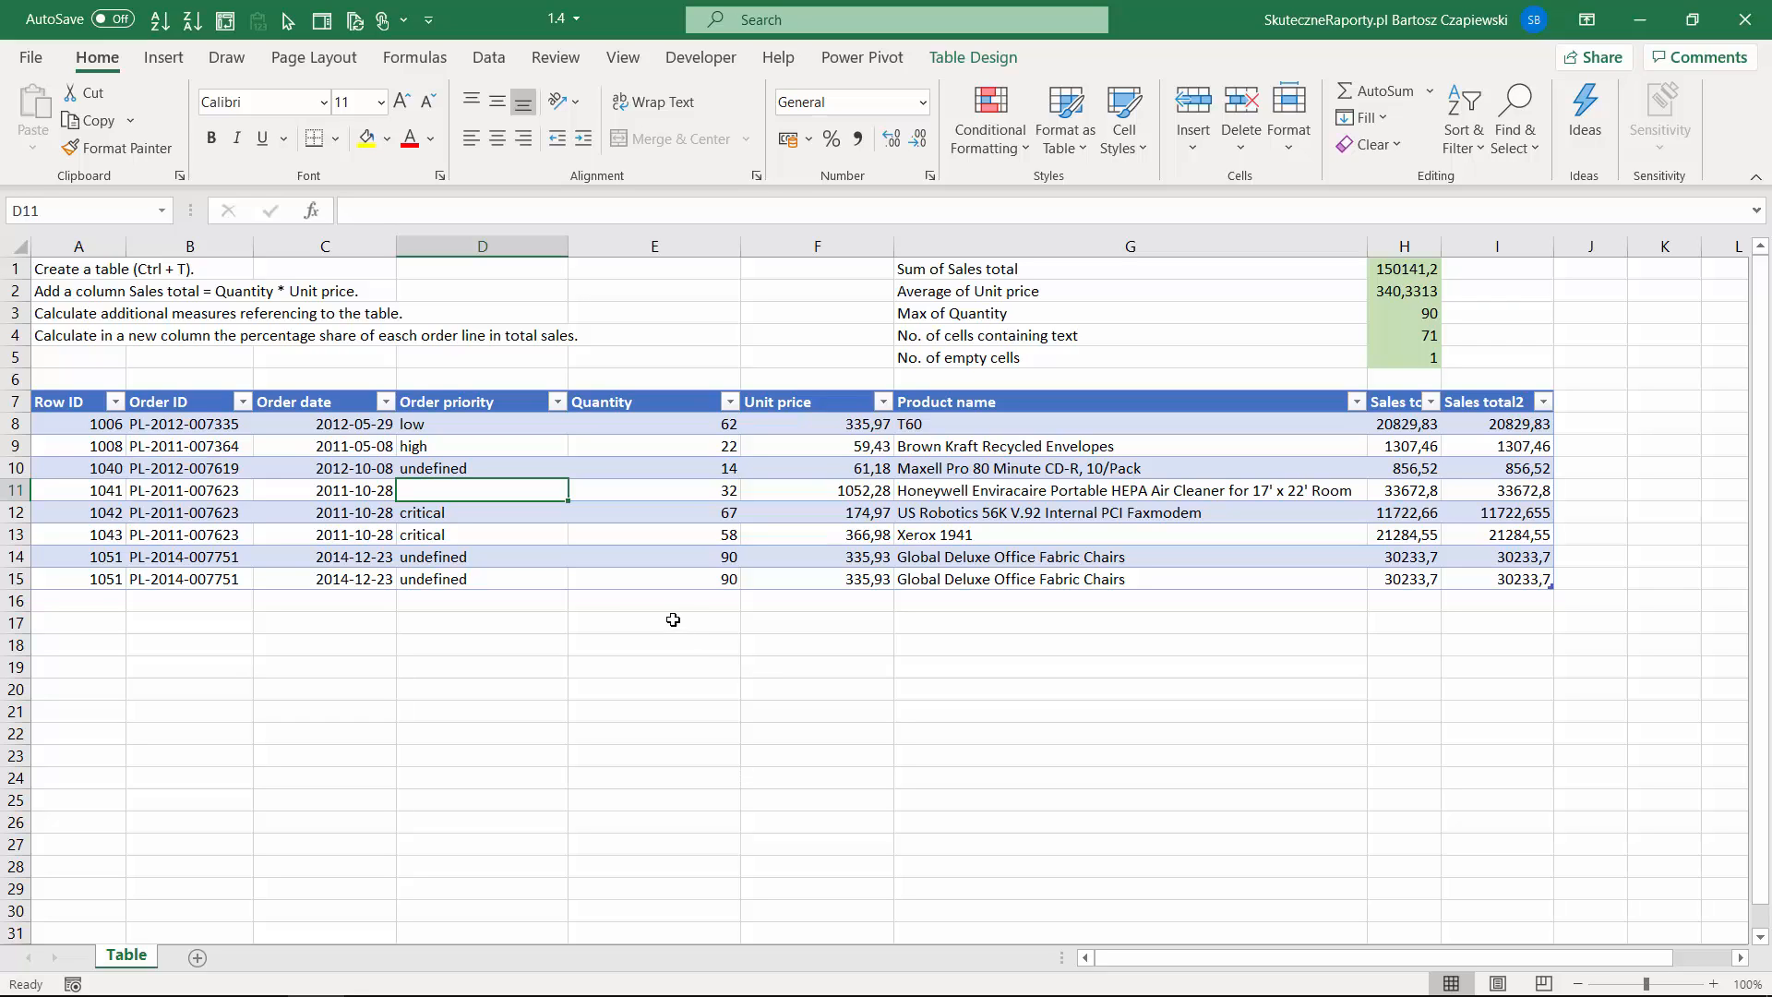
# Add a table row by copying the last order line, A15:G15, to row 16 directly below the table.
pyautogui.click(54, 578)
pyautogui.moveTo(54, 578); pyautogui.dragTo(1063, 582)
pyautogui.hotkey('ctrl', 'c')
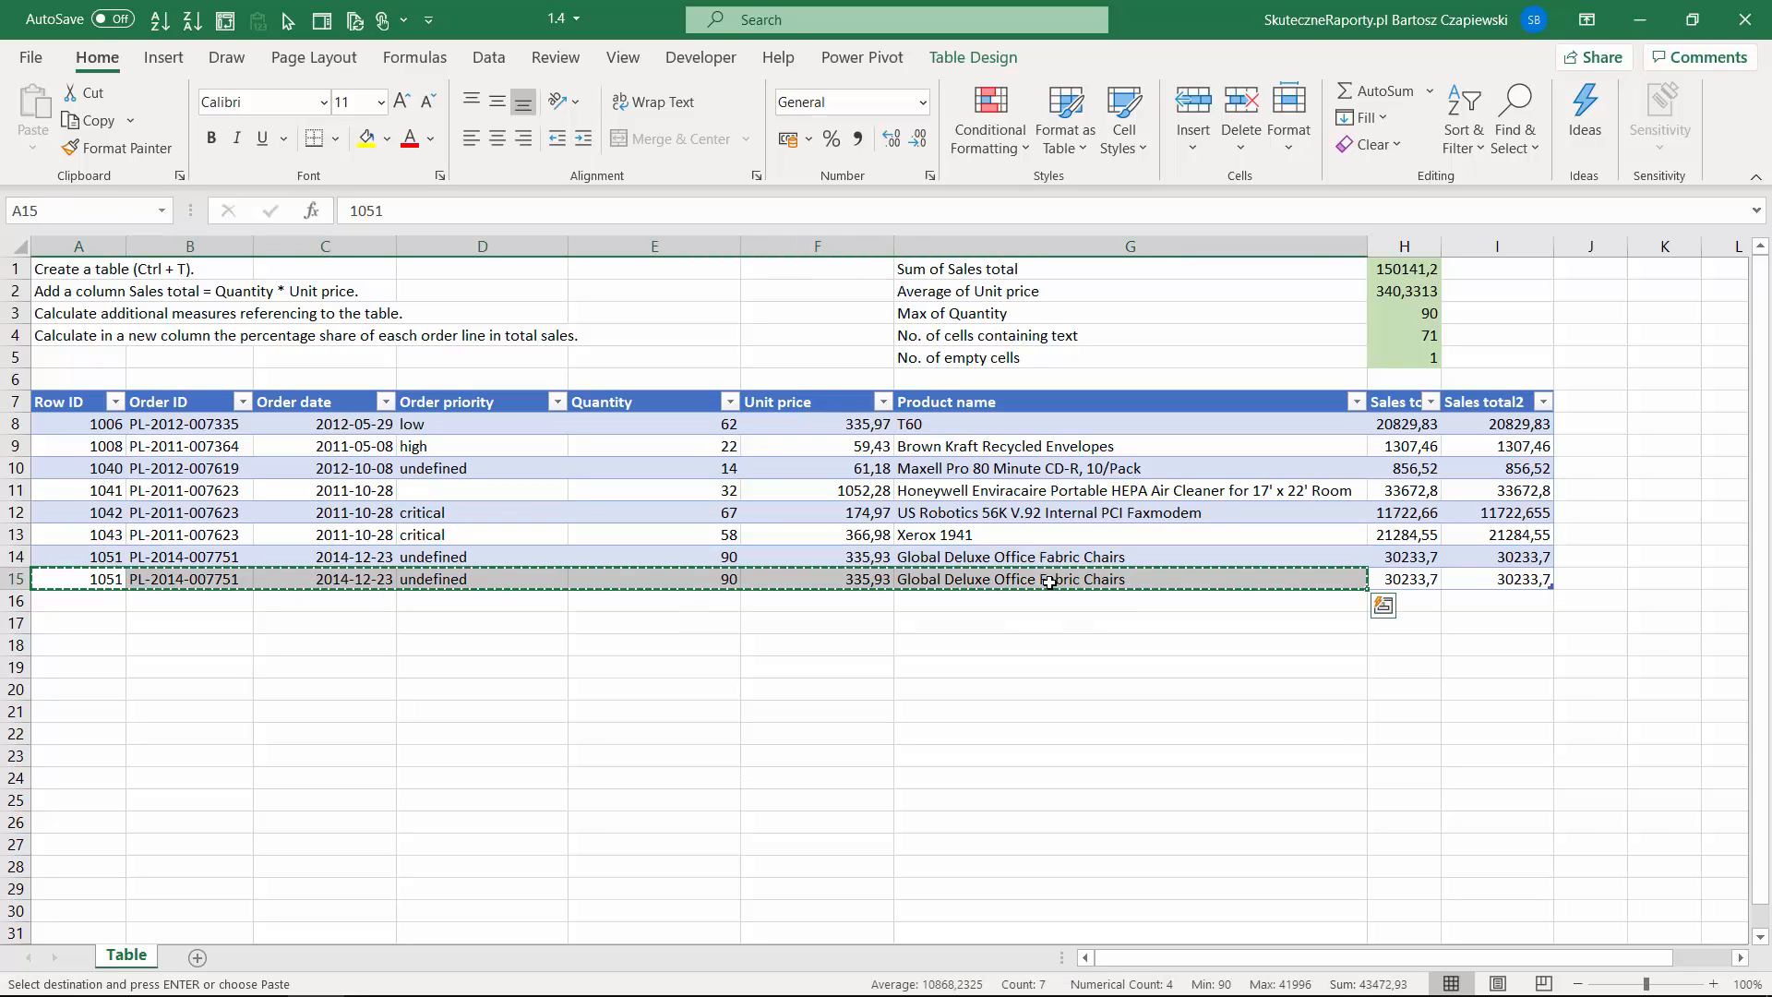
pyautogui.click(88, 601)
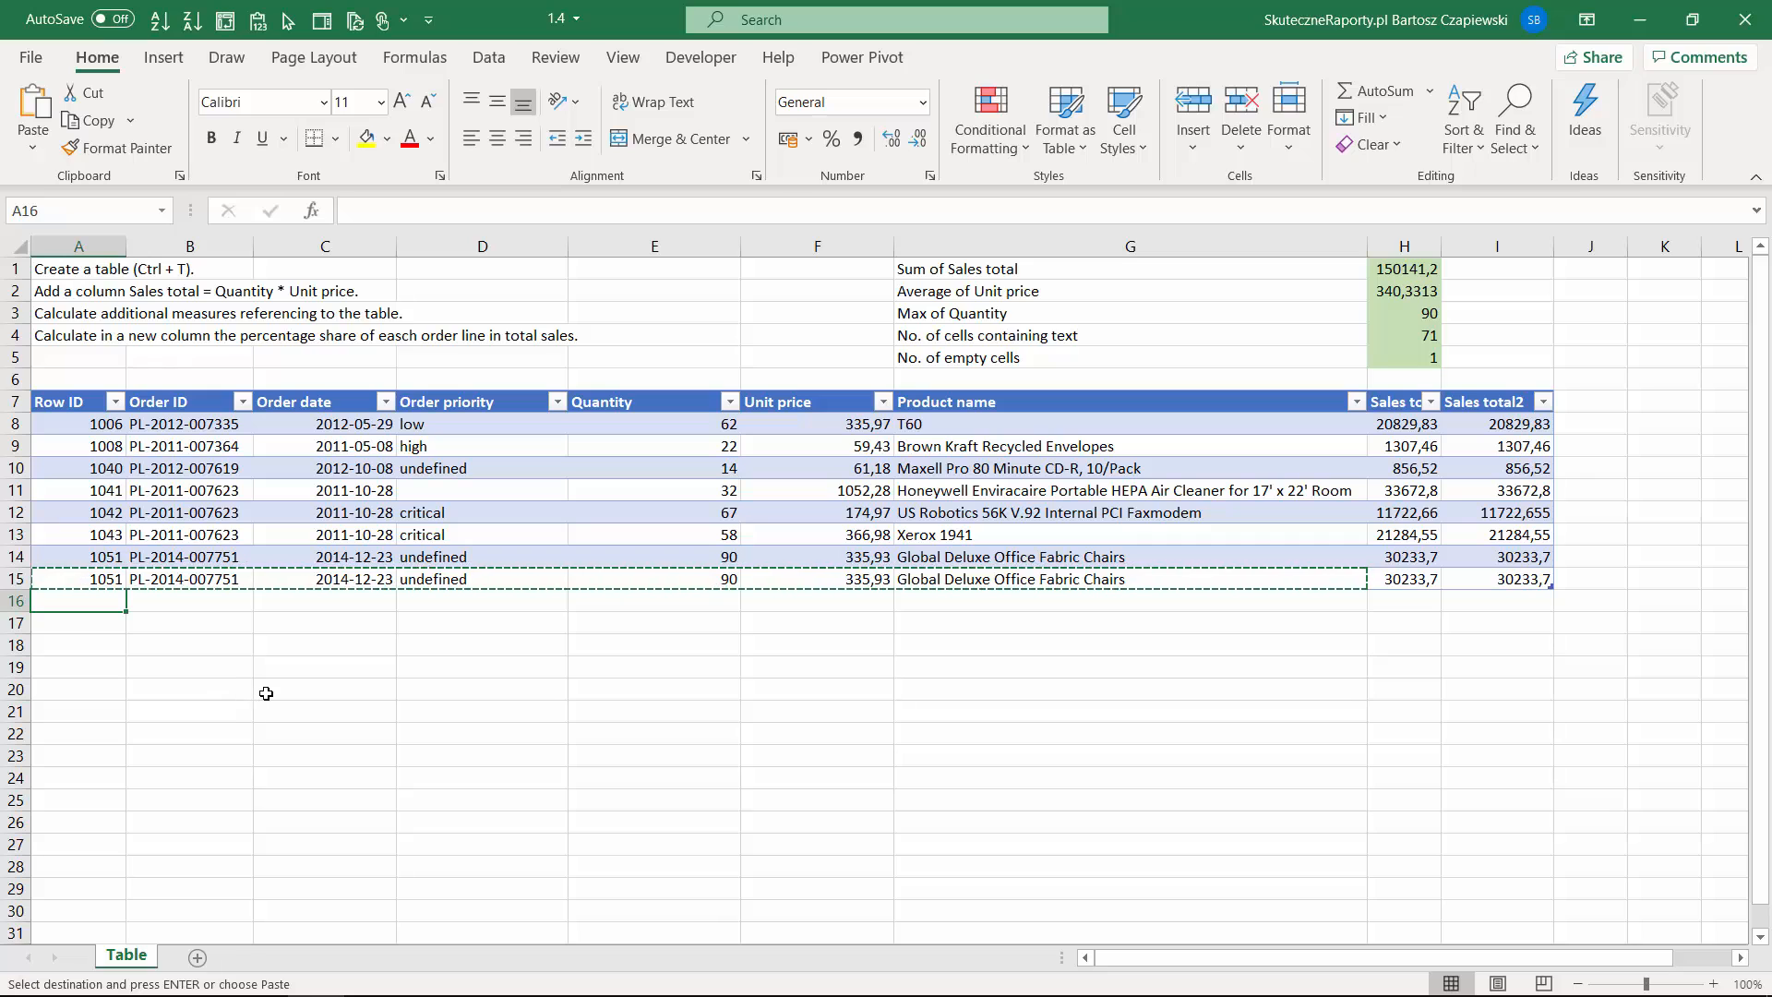
pyautogui.hotkey('ctrl', 'v')
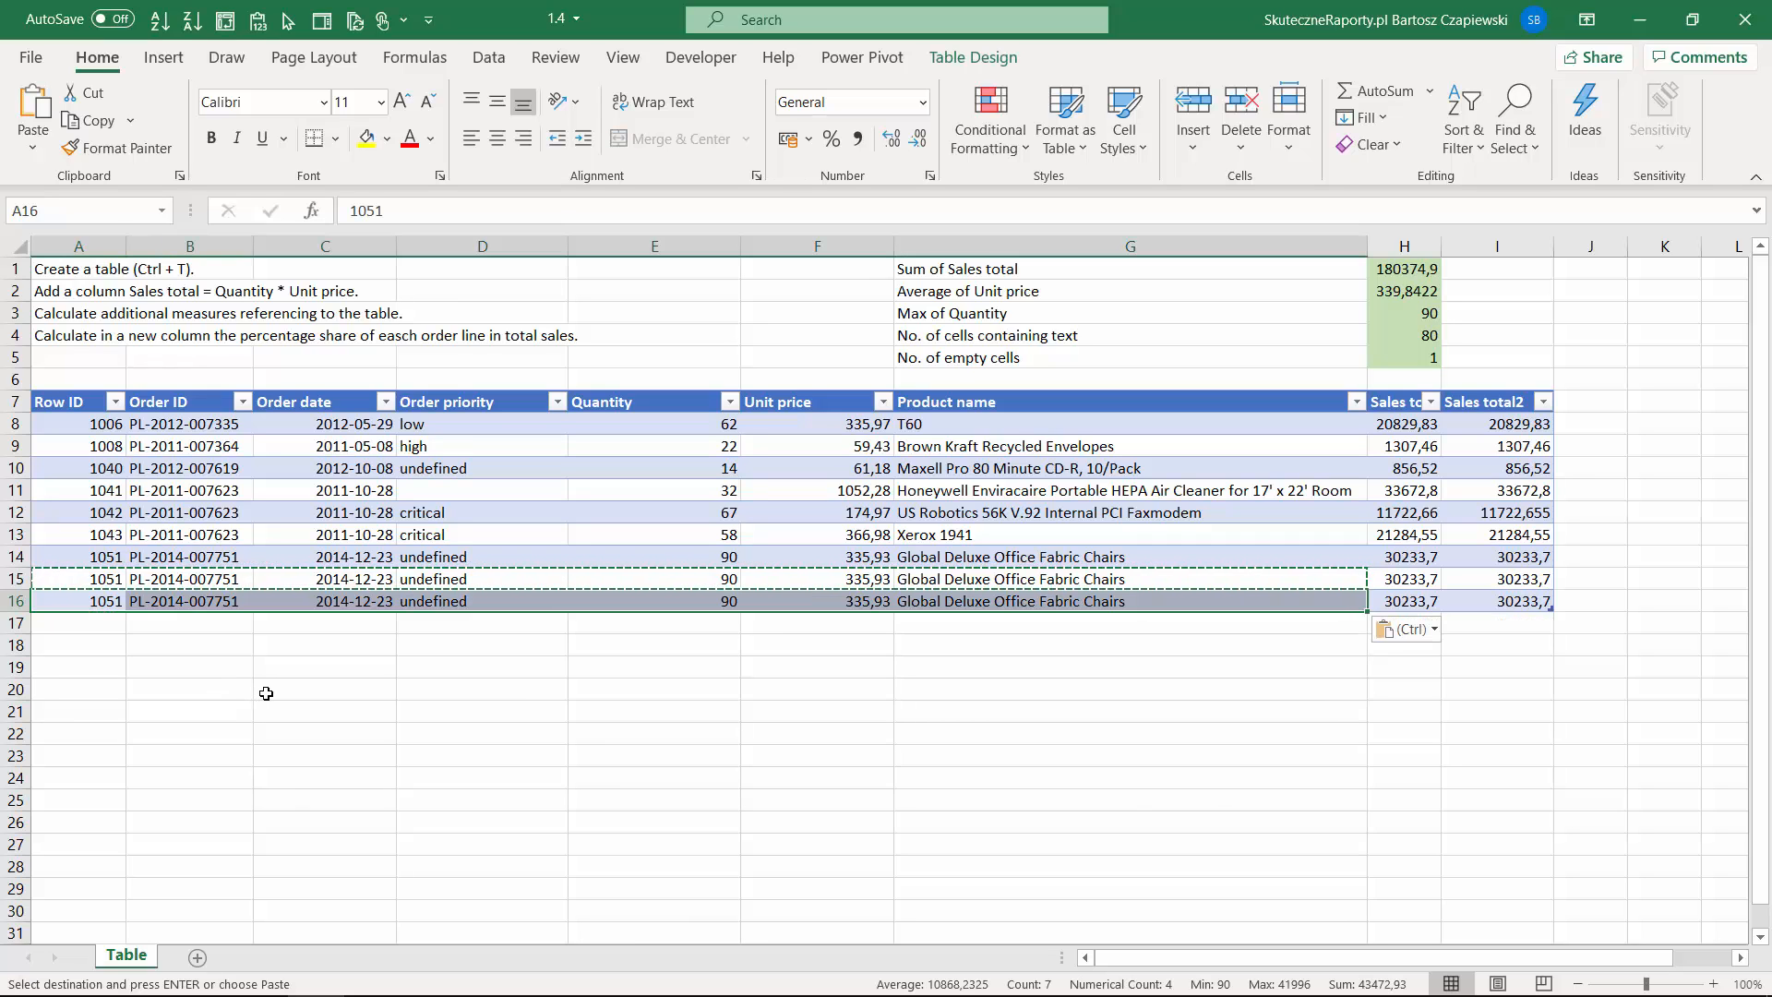
pyautogui.press('Escape')
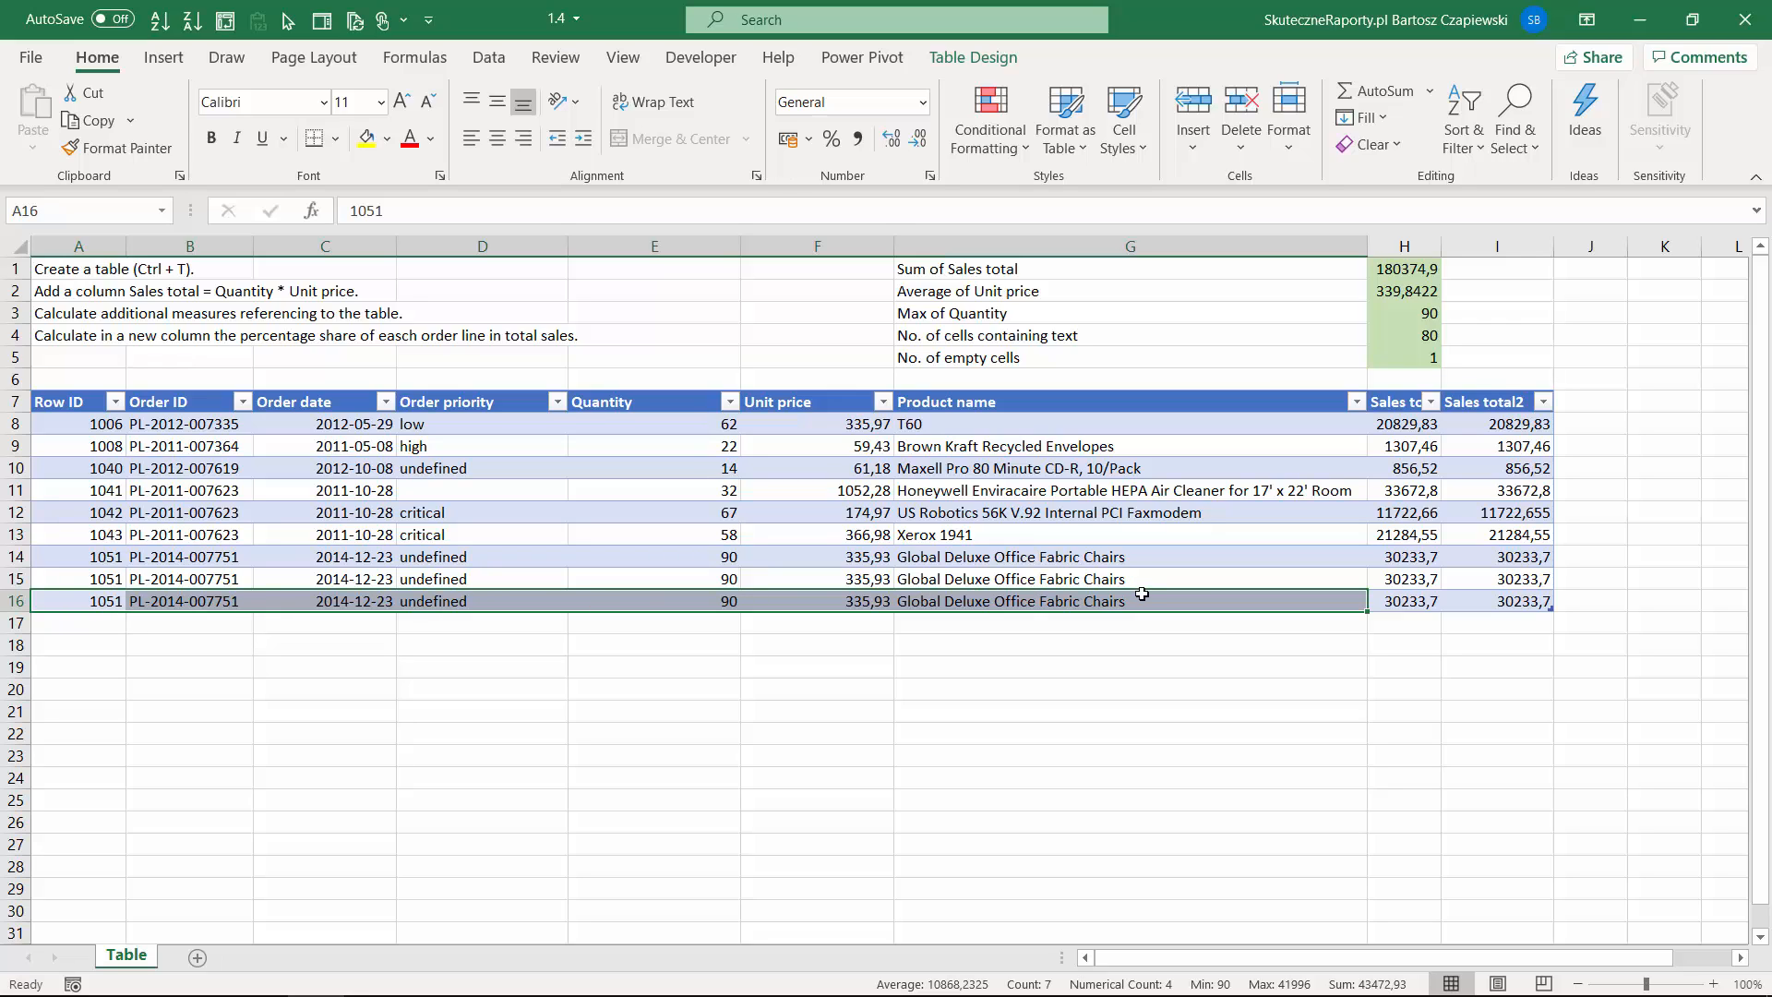
# Examine the formulas in the new row's two sales total cells, H16 and I16.
pyautogui.click(1417, 600)
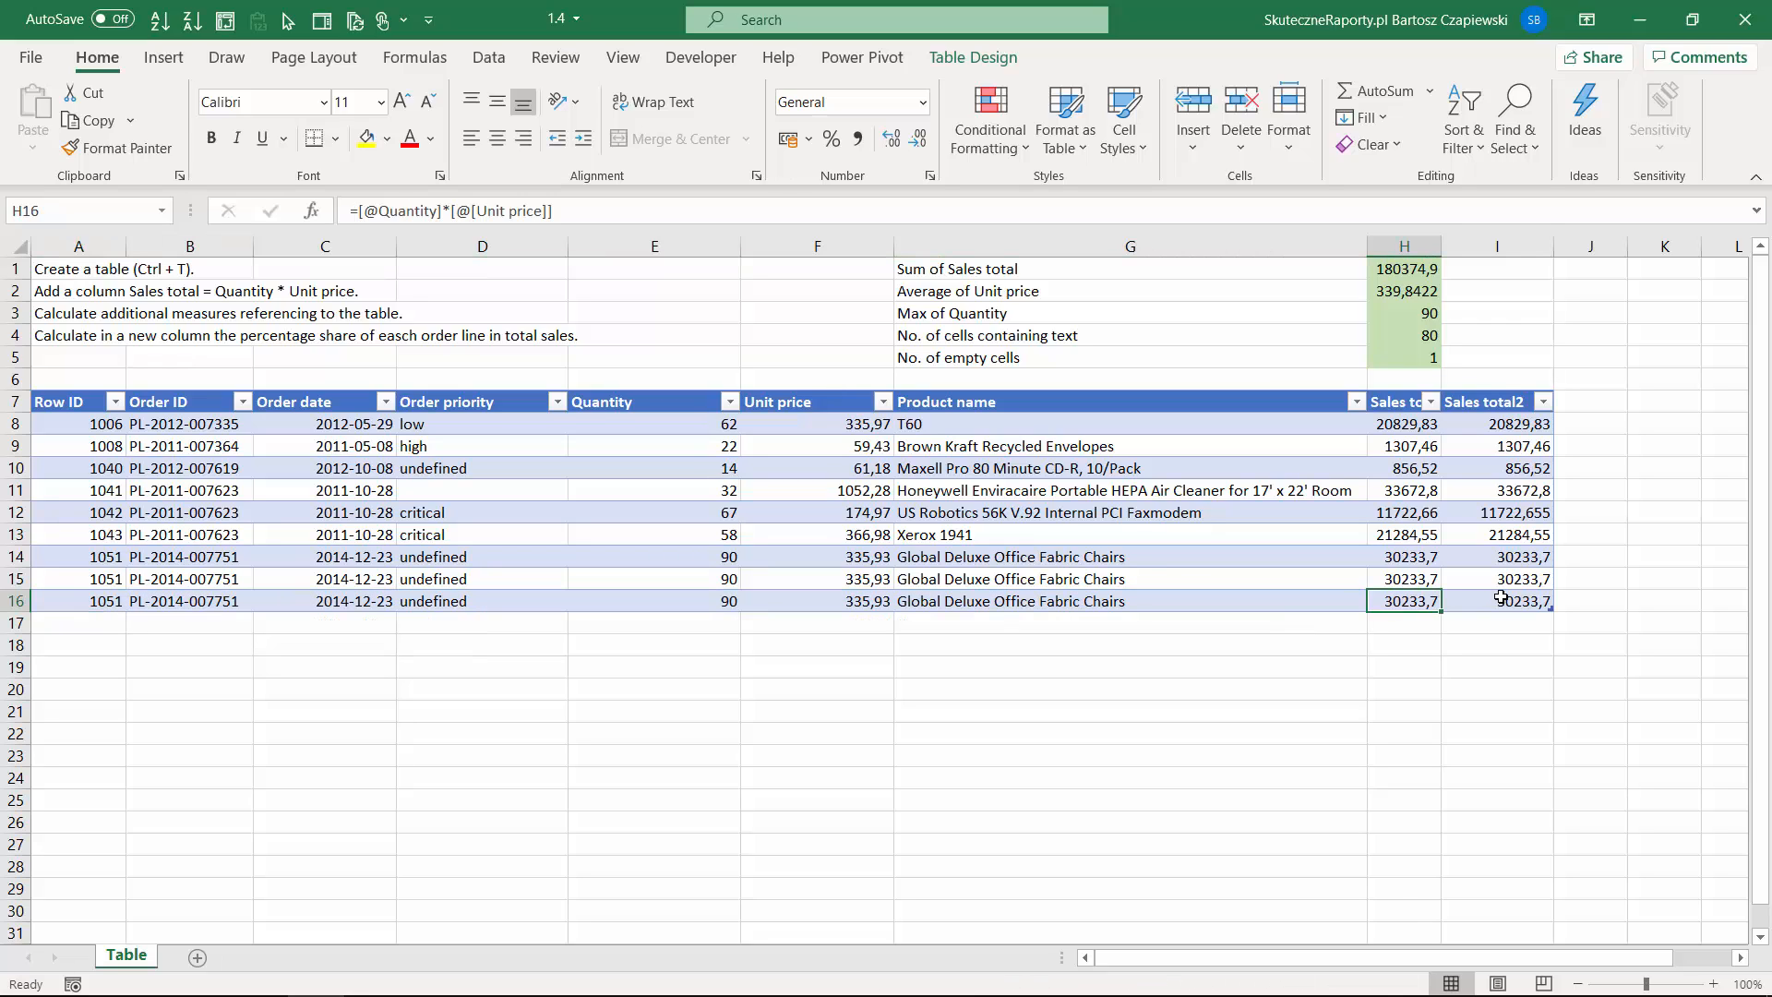
pyautogui.press('Right')
pyautogui.press('Left')
pyautogui.press('Right')
pyautogui.click(1424, 603)
pyautogui.click(1277, 606)
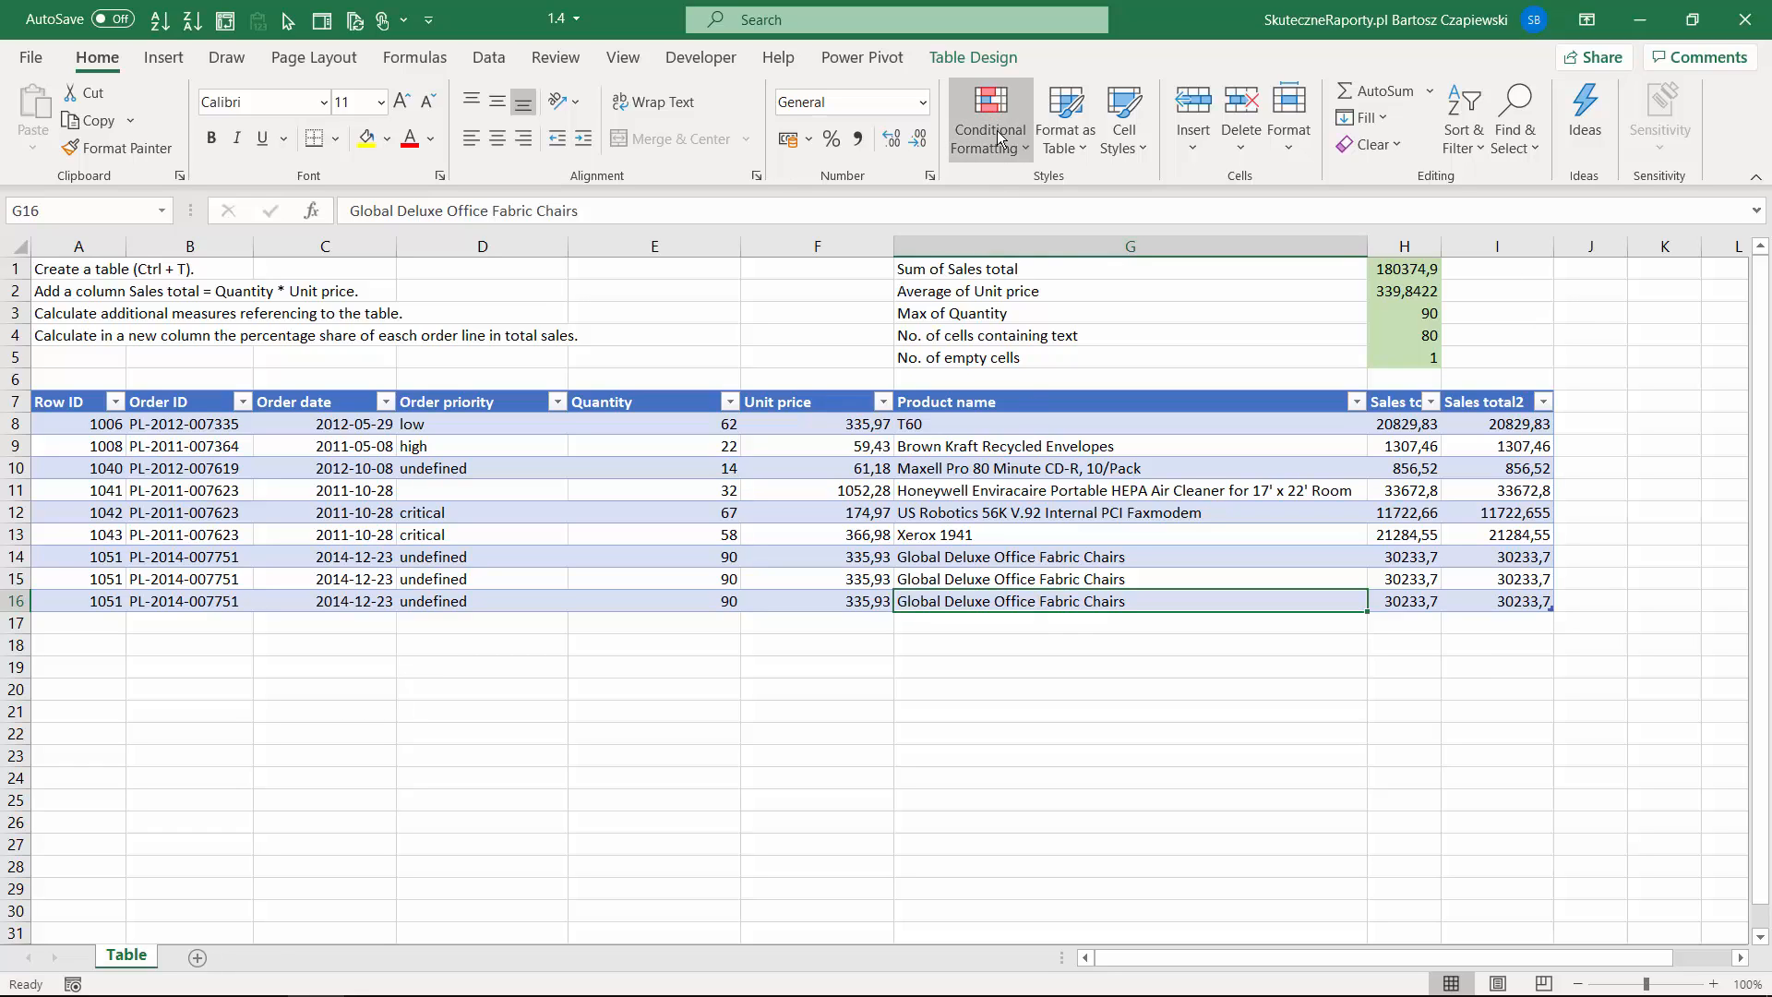
# Add a total row to the sales table and summarize the first Sales total column in H17 with Sum.
pyautogui.click(977, 61)
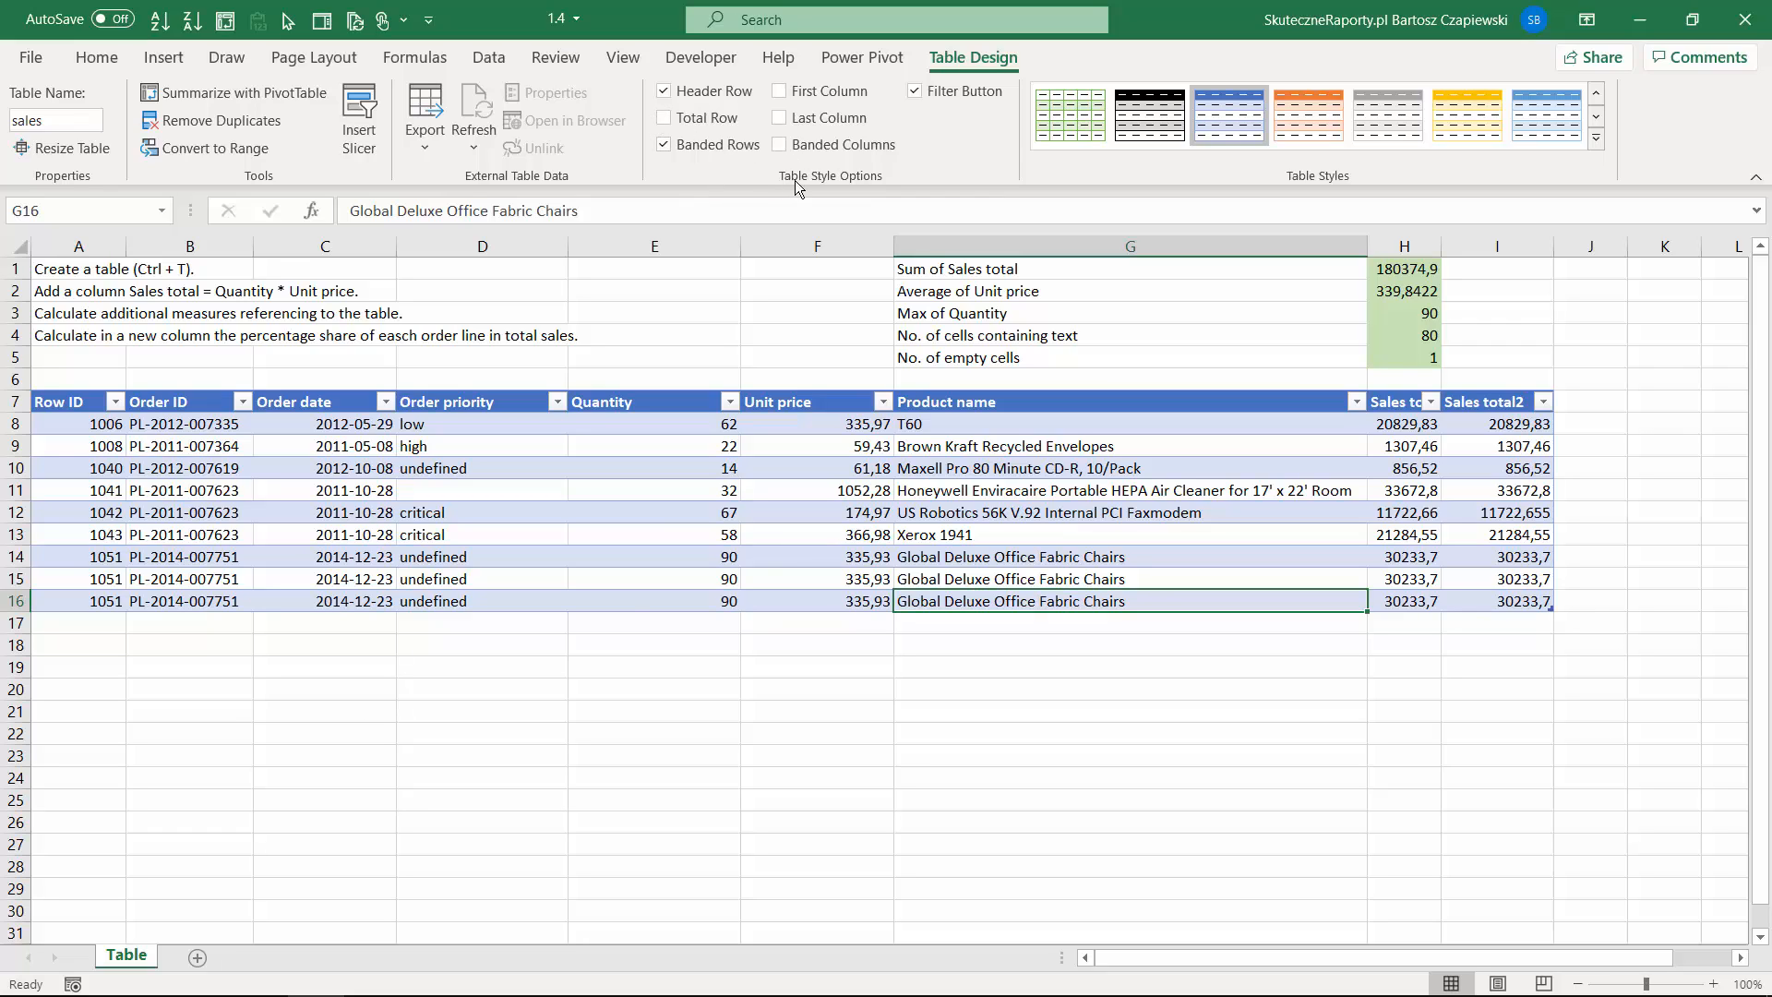
pyautogui.click(666, 117)
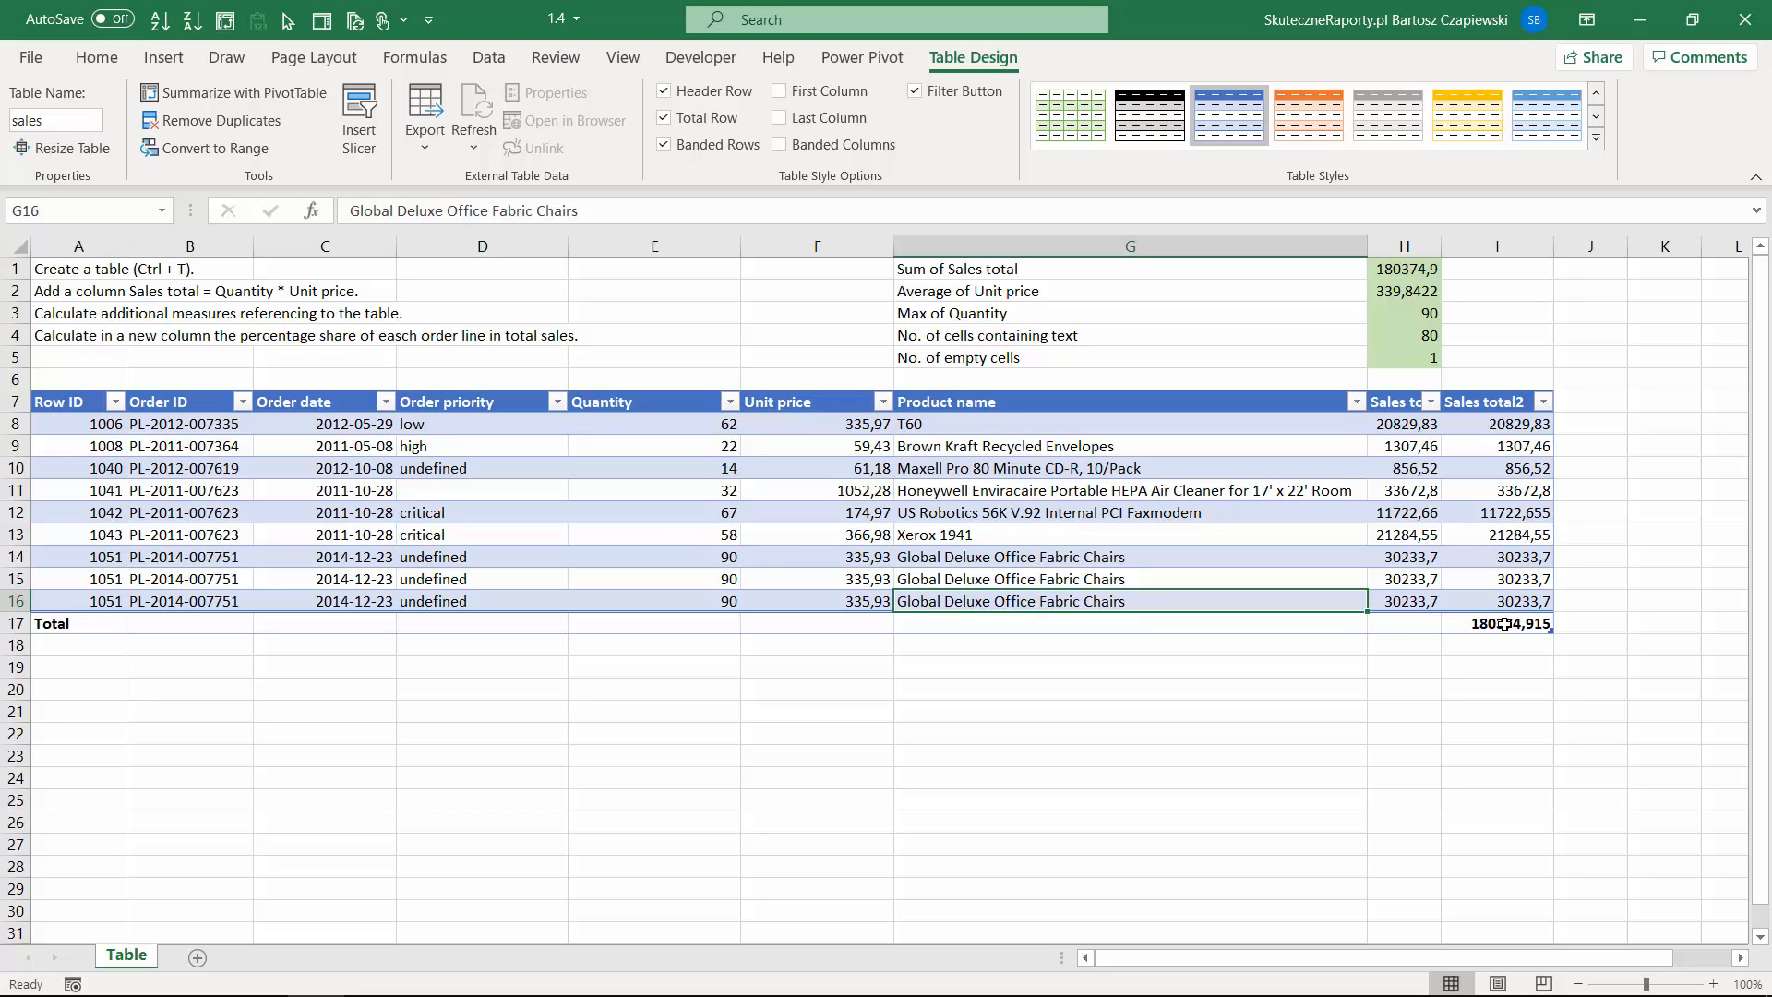
pyautogui.click(1403, 625)
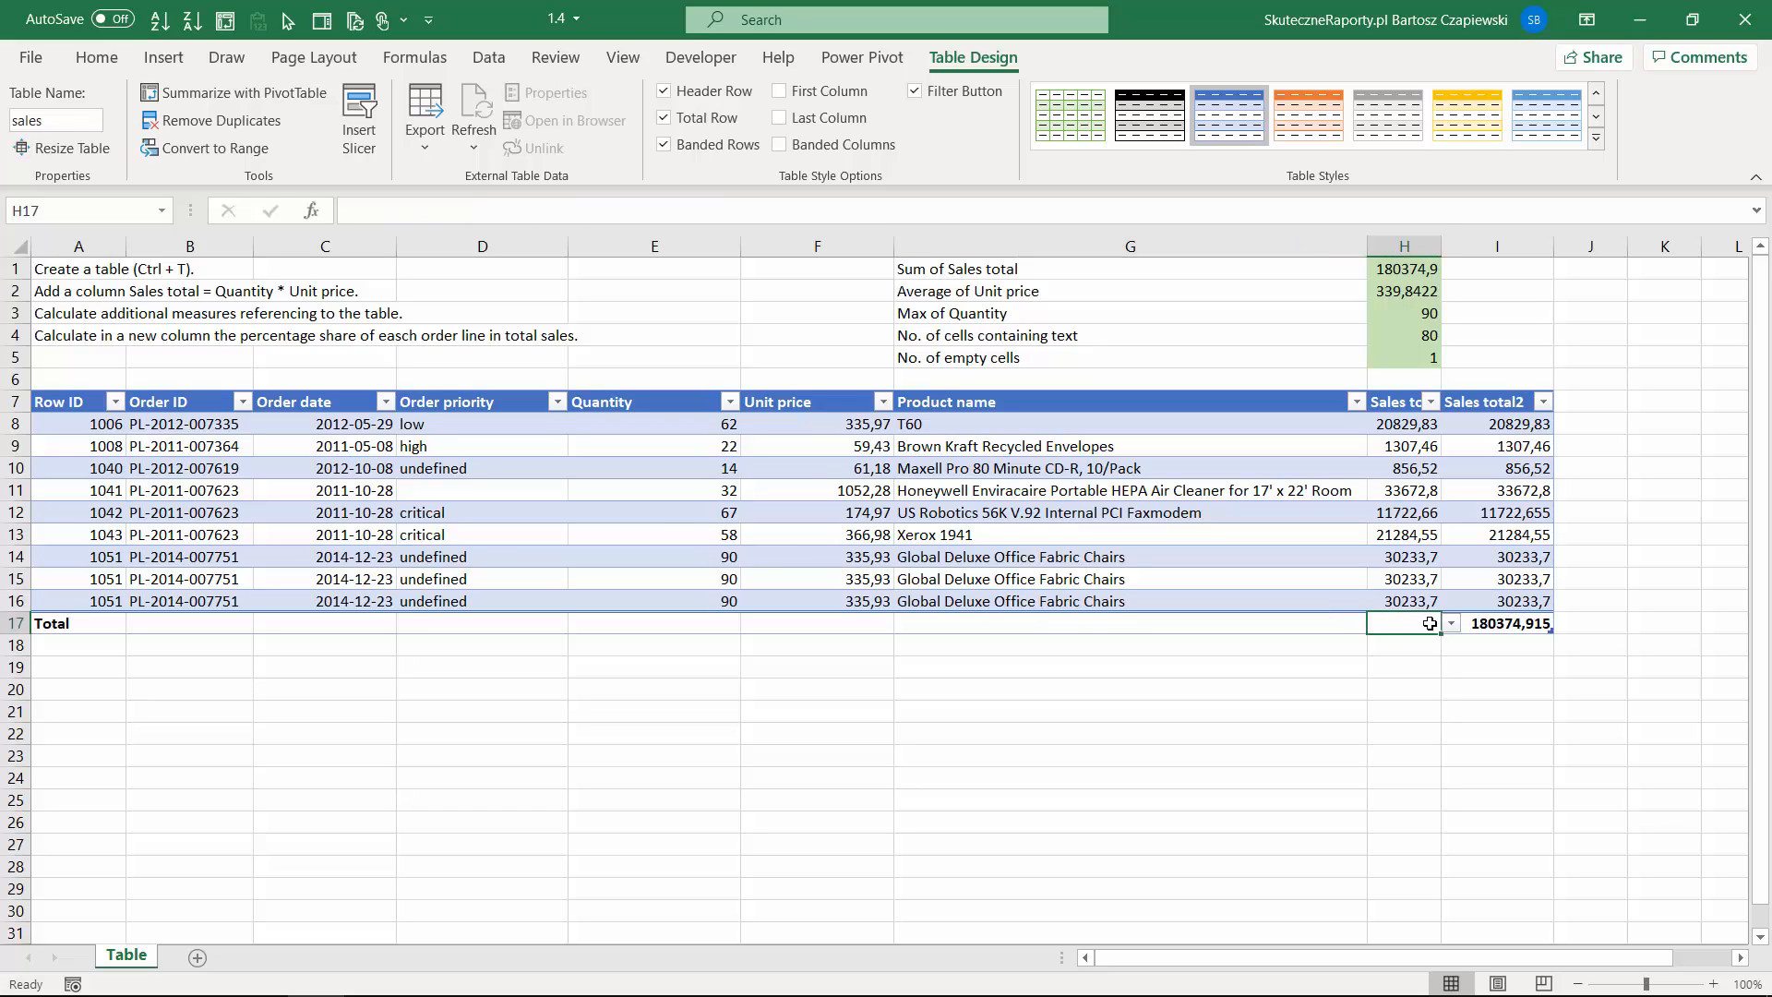
pyautogui.click(1450, 624)
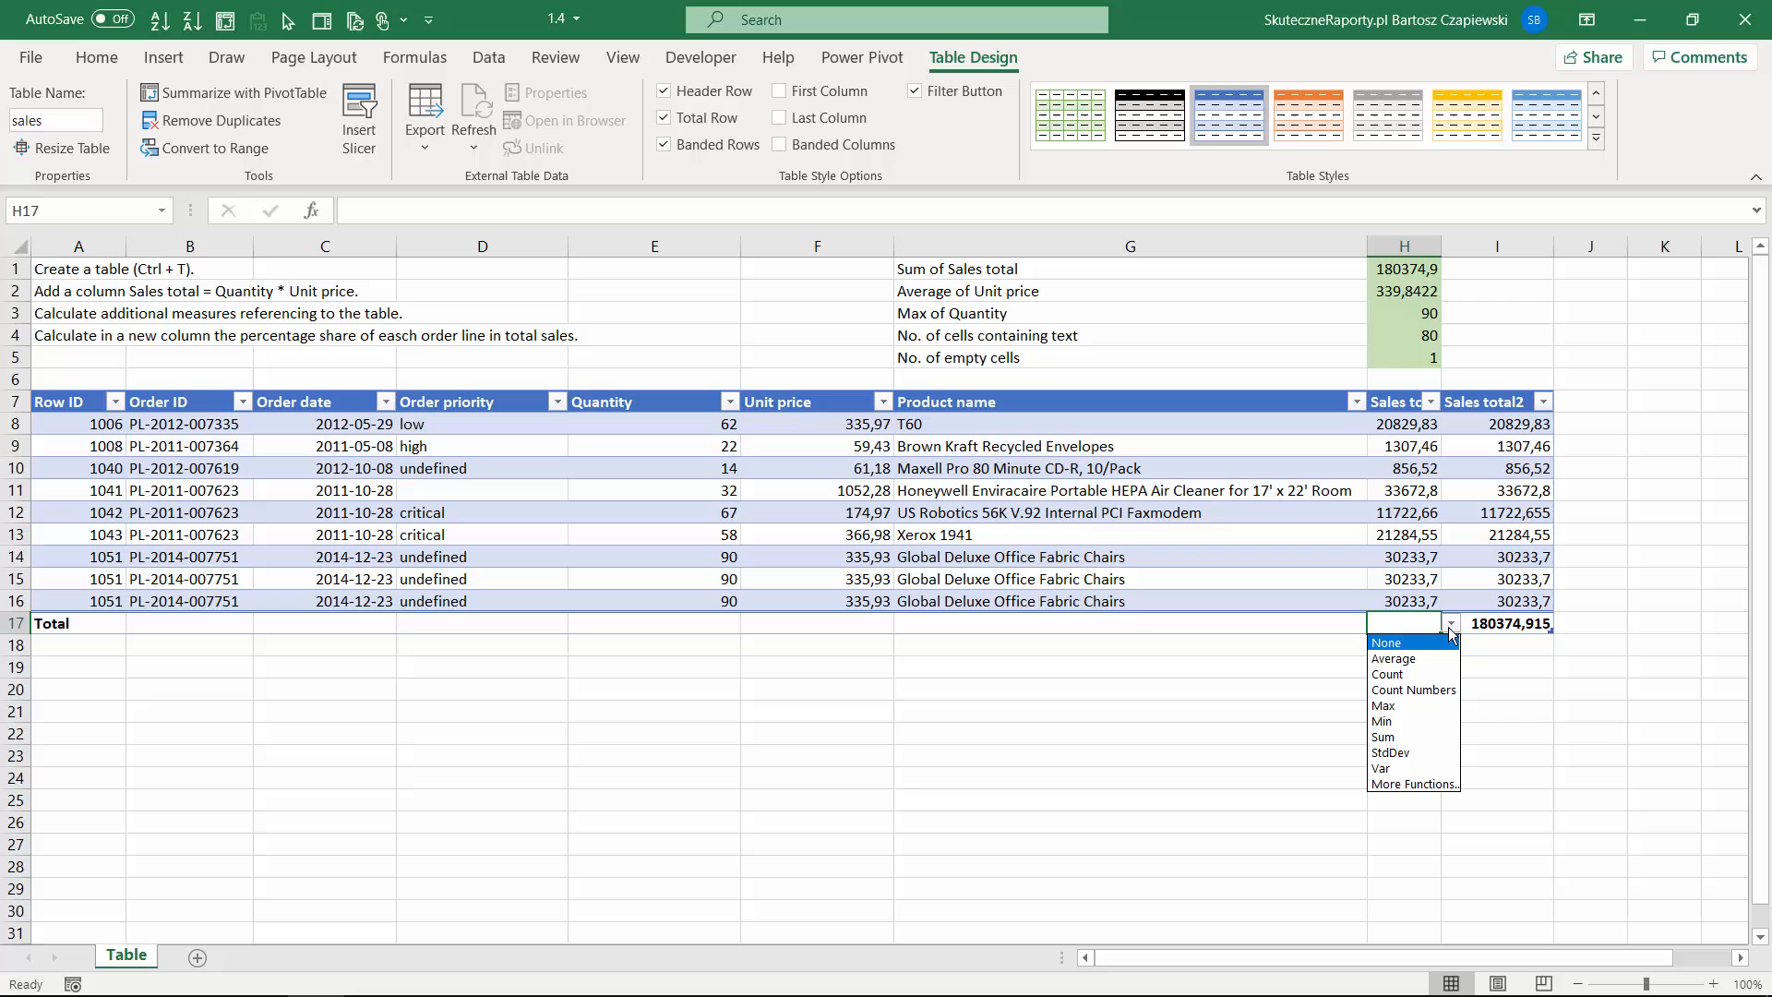
pyautogui.click(1402, 738)
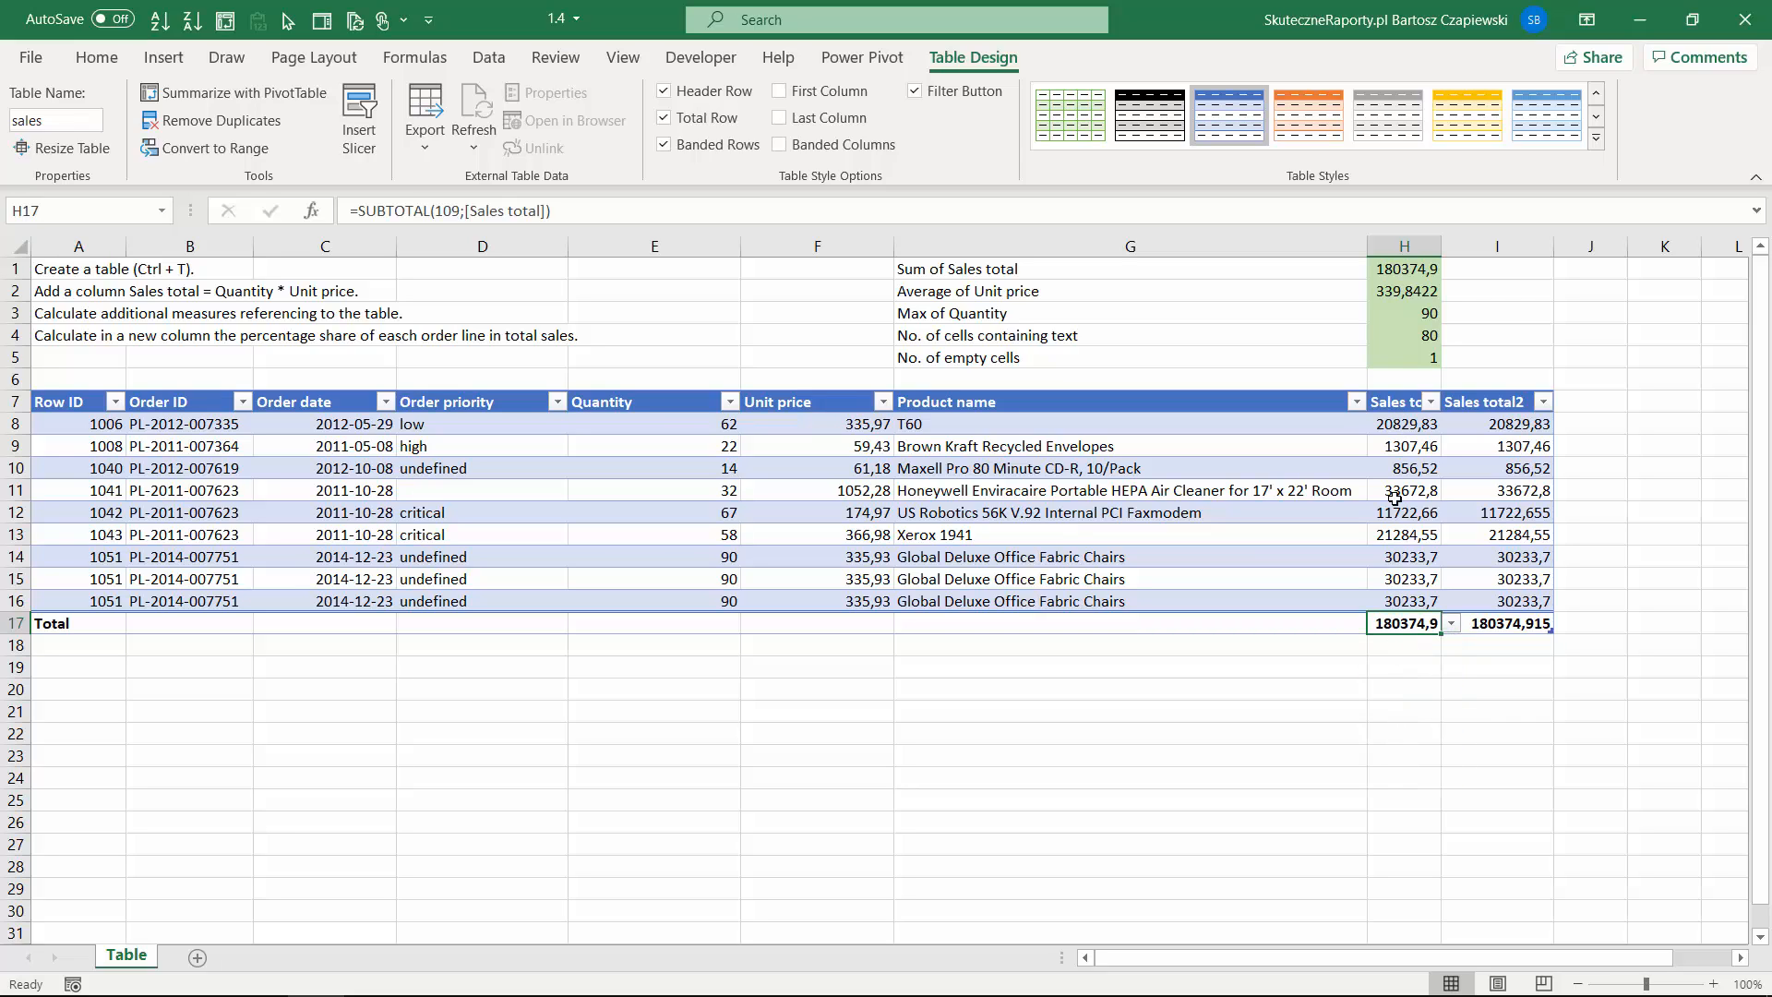
# In the total row, summarize Unit price with Average and Quantity with Max.
pyautogui.click(817, 624)
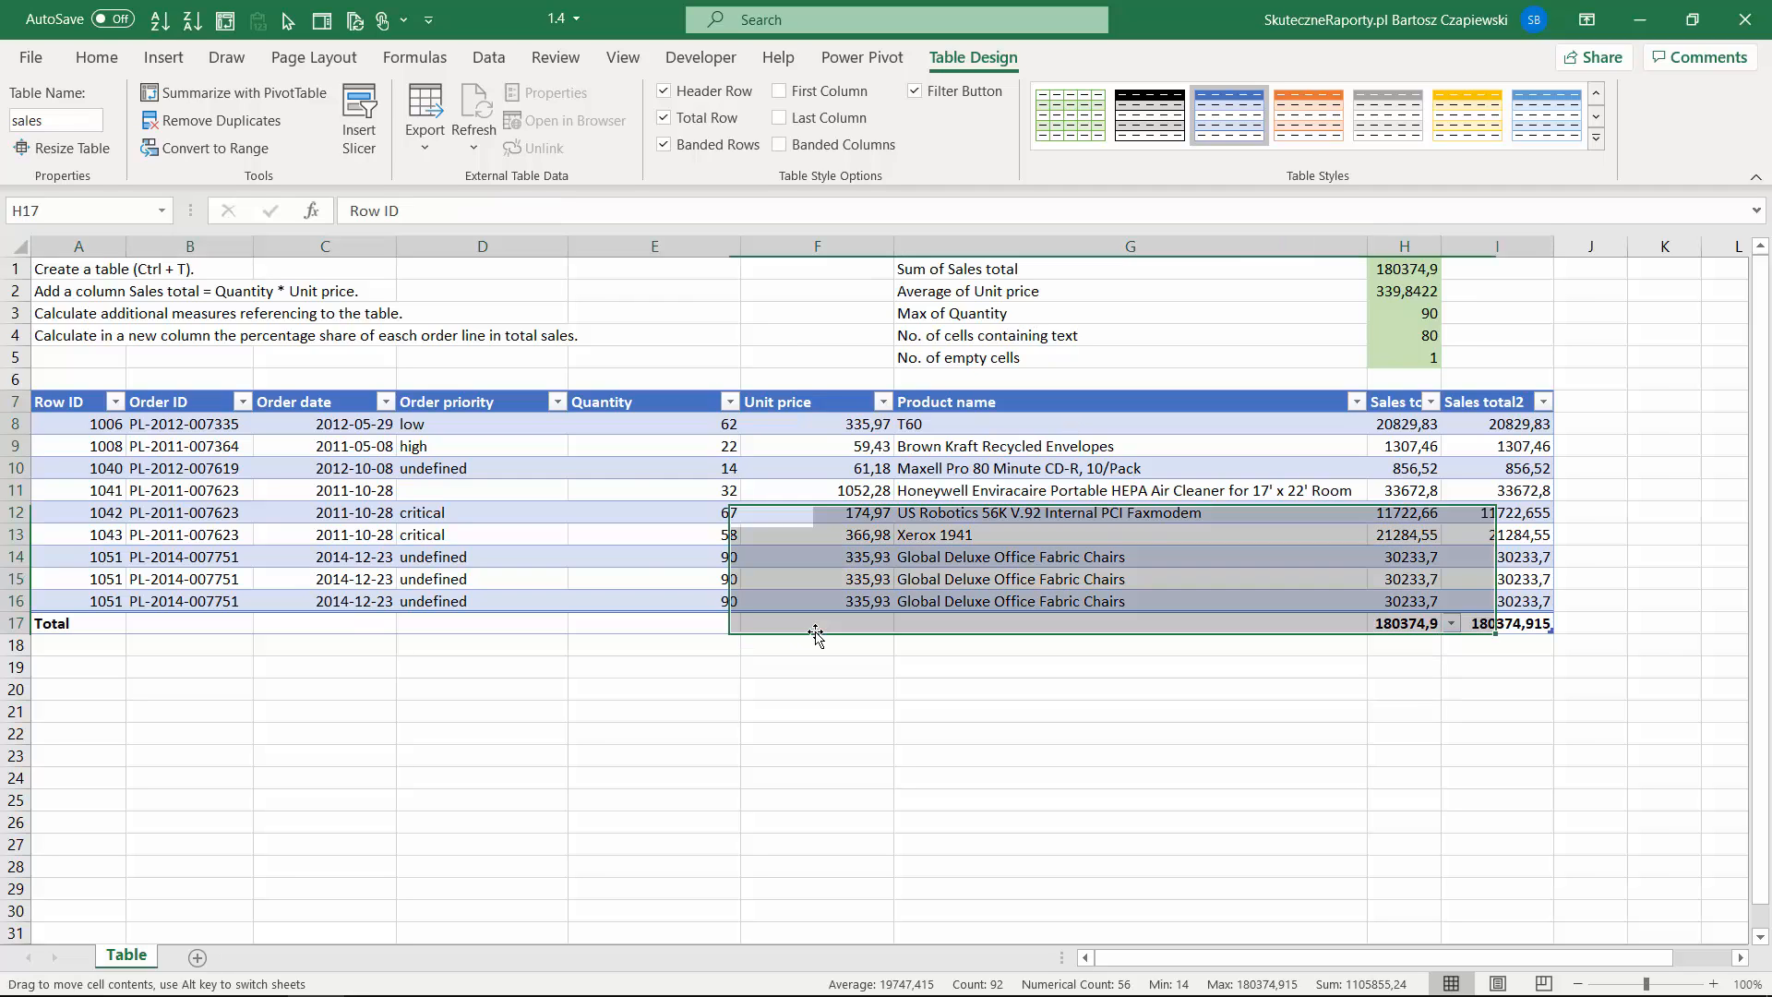
pyautogui.click(903, 624)
pyautogui.click(853, 659)
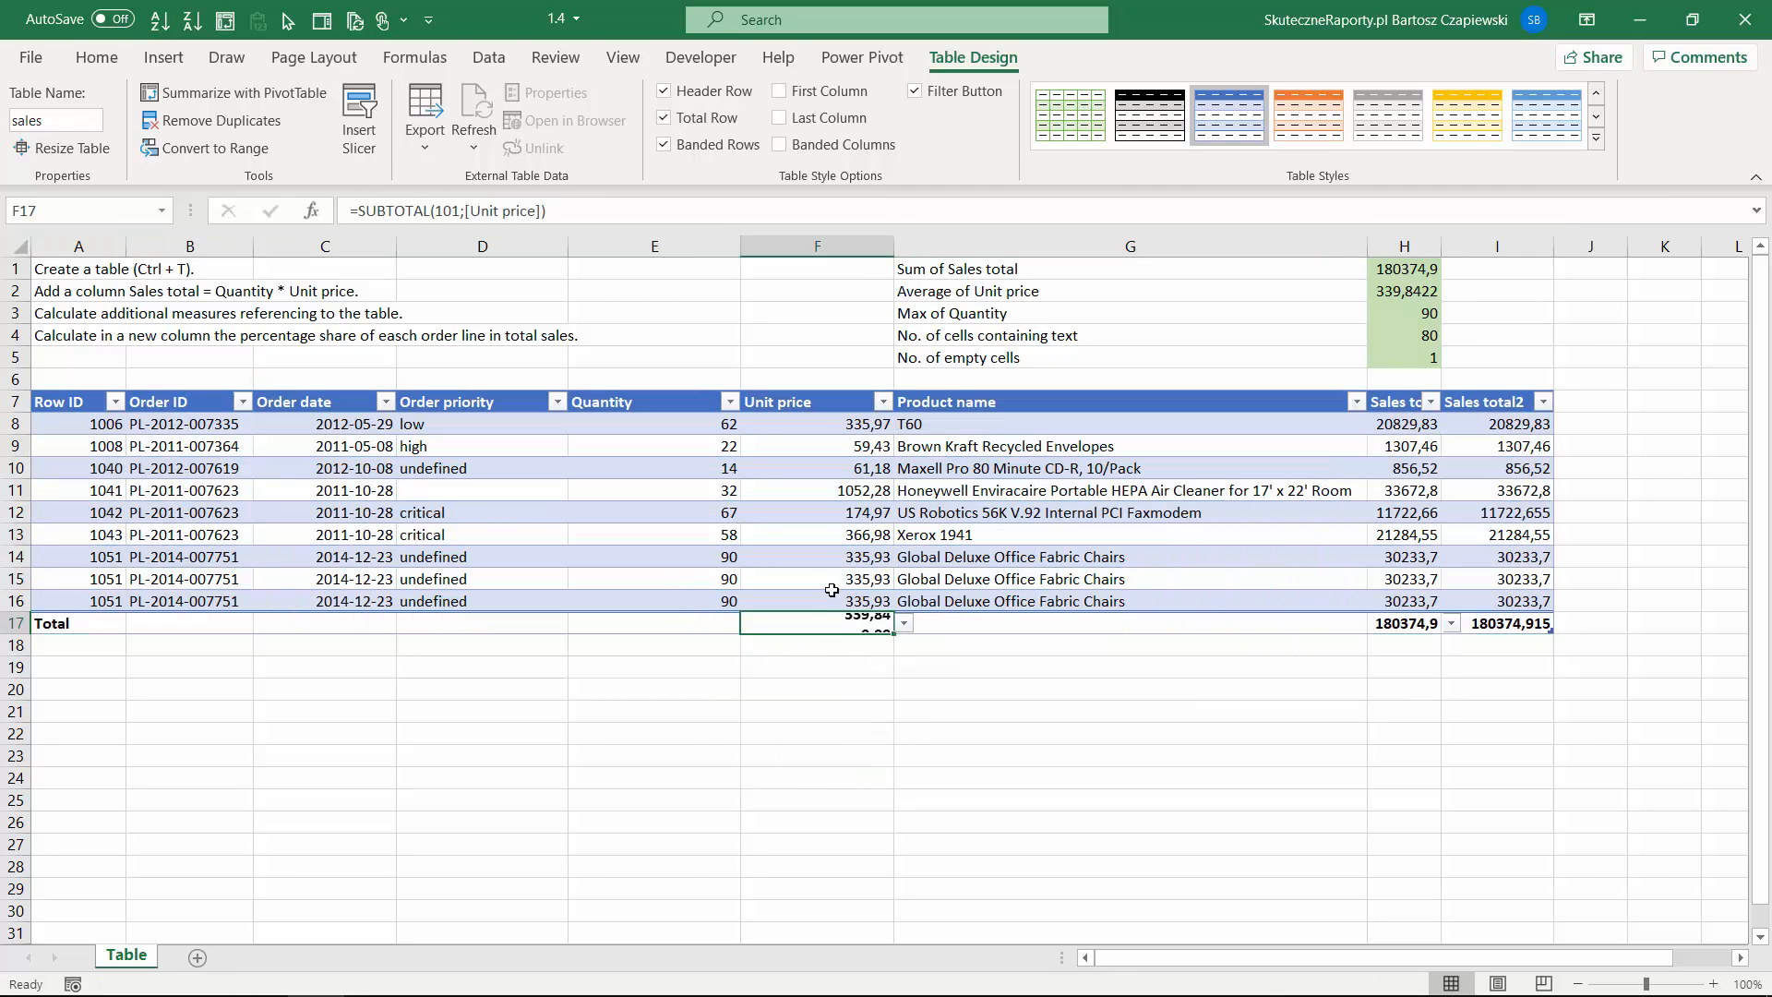
pyautogui.click(689, 622)
pyautogui.click(751, 624)
pyautogui.click(645, 704)
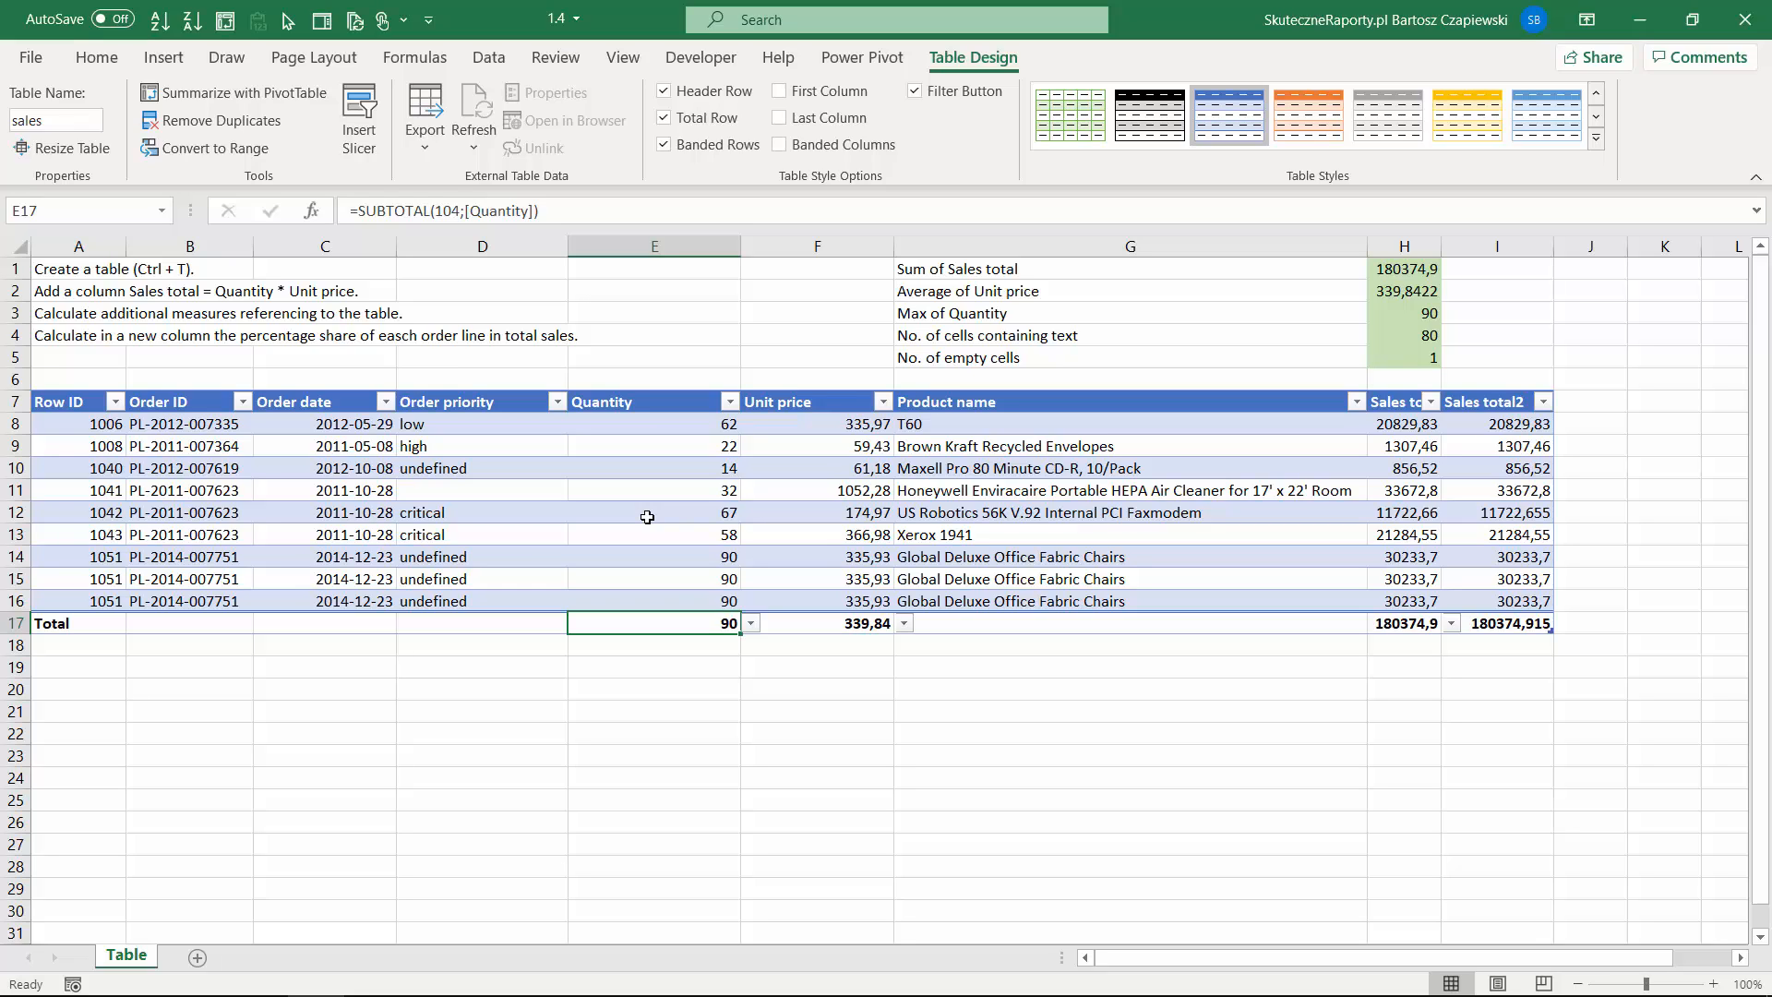
# Move the Sales total, Unit price and Quantity results from the total row to I1, I2 and I3 beside the matching measures.
pyautogui.click(1423, 627)
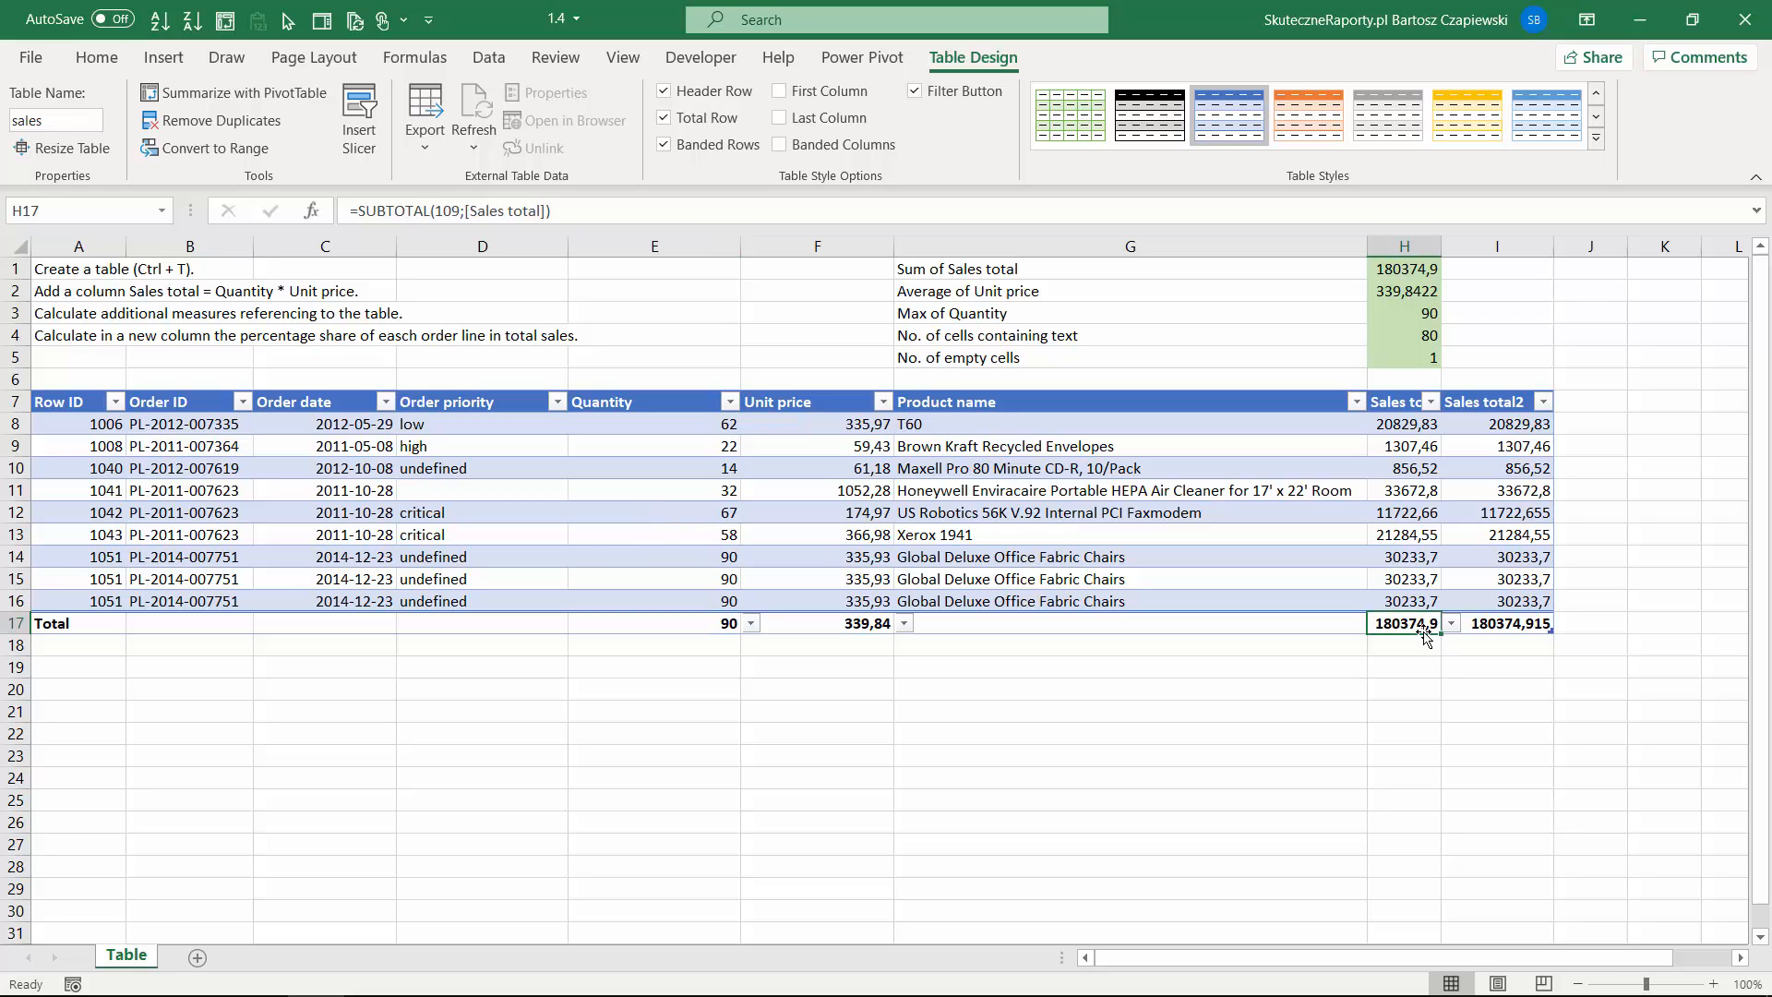
pyautogui.moveTo(1426, 637); pyautogui.dragTo(1506, 272)
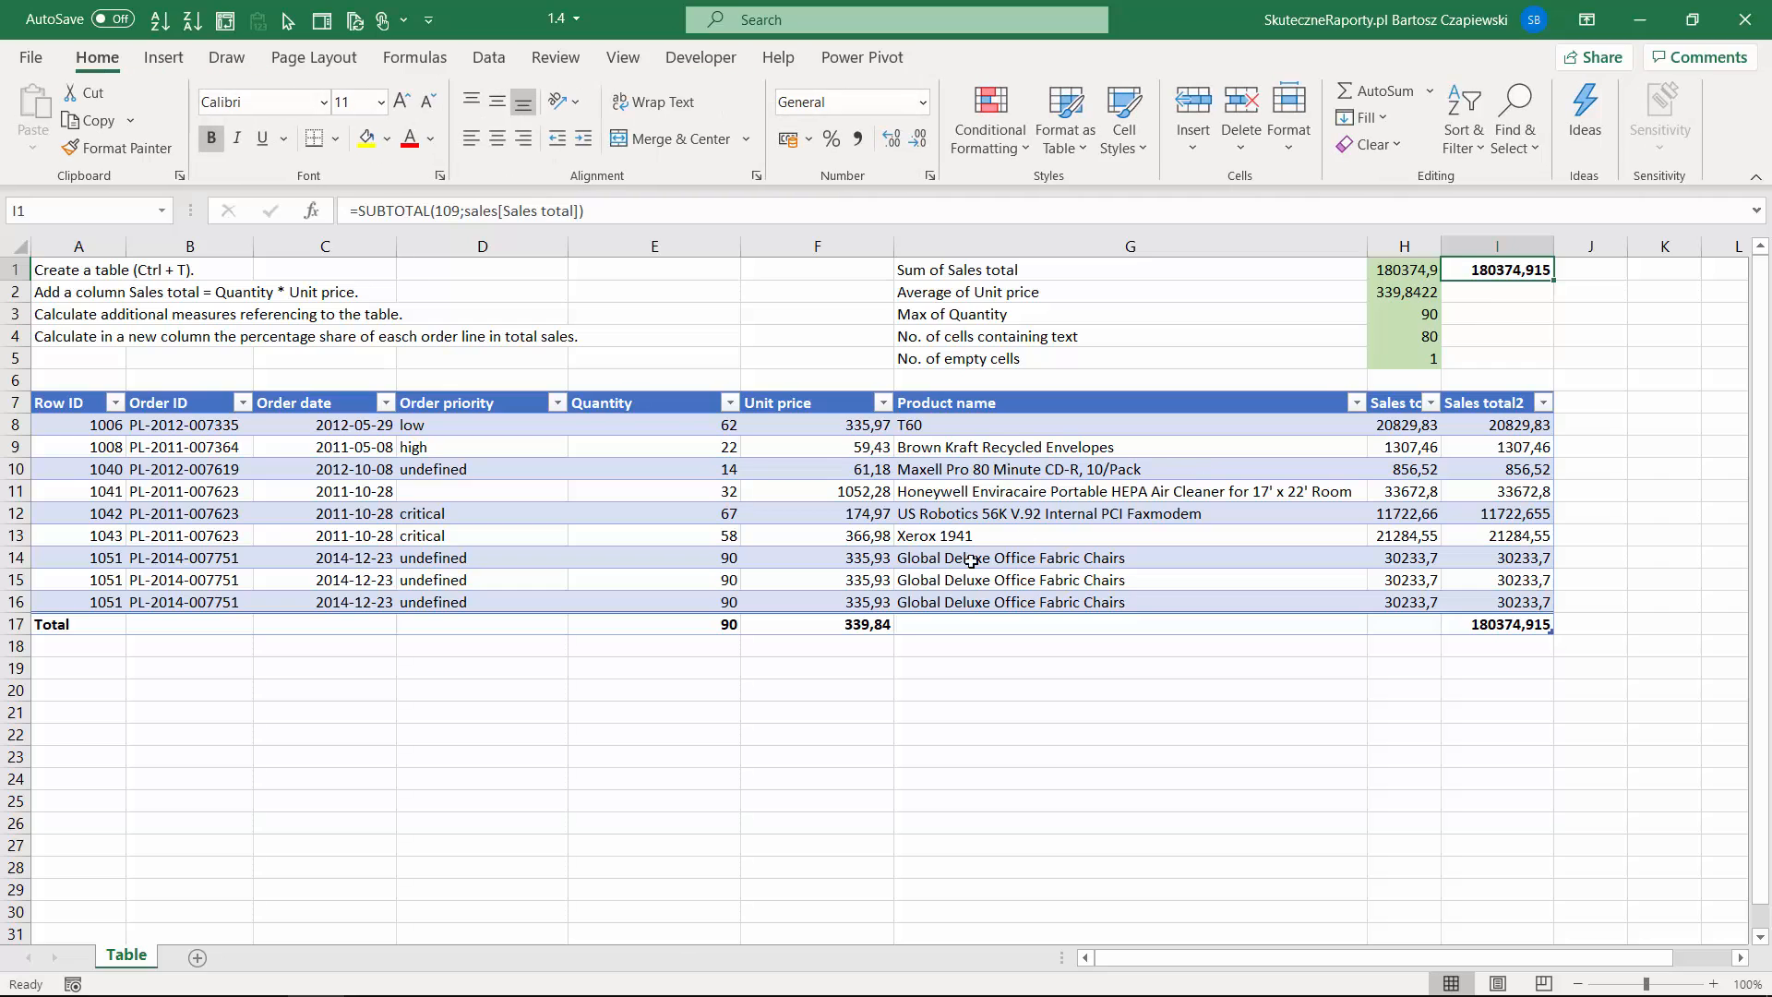
pyautogui.click(857, 620)
pyautogui.moveTo(859, 637); pyautogui.dragTo(1236, 400)
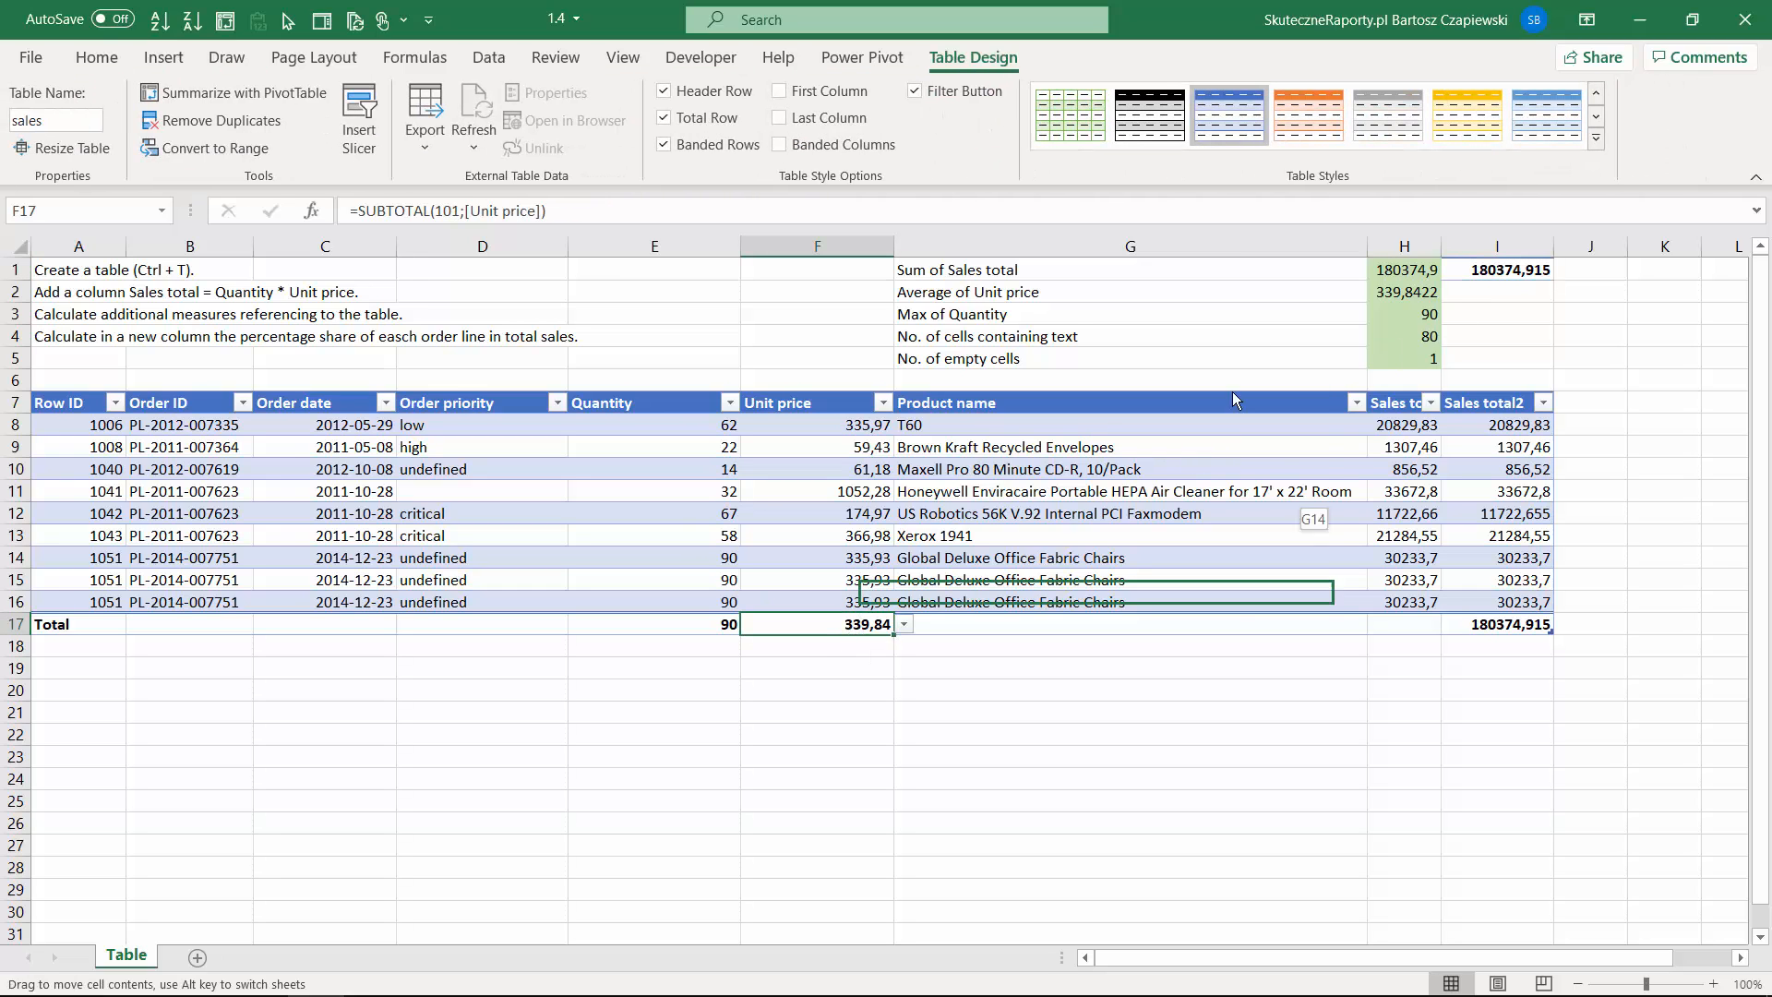
pyautogui.moveTo(1236, 400); pyautogui.dragTo(1467, 293)
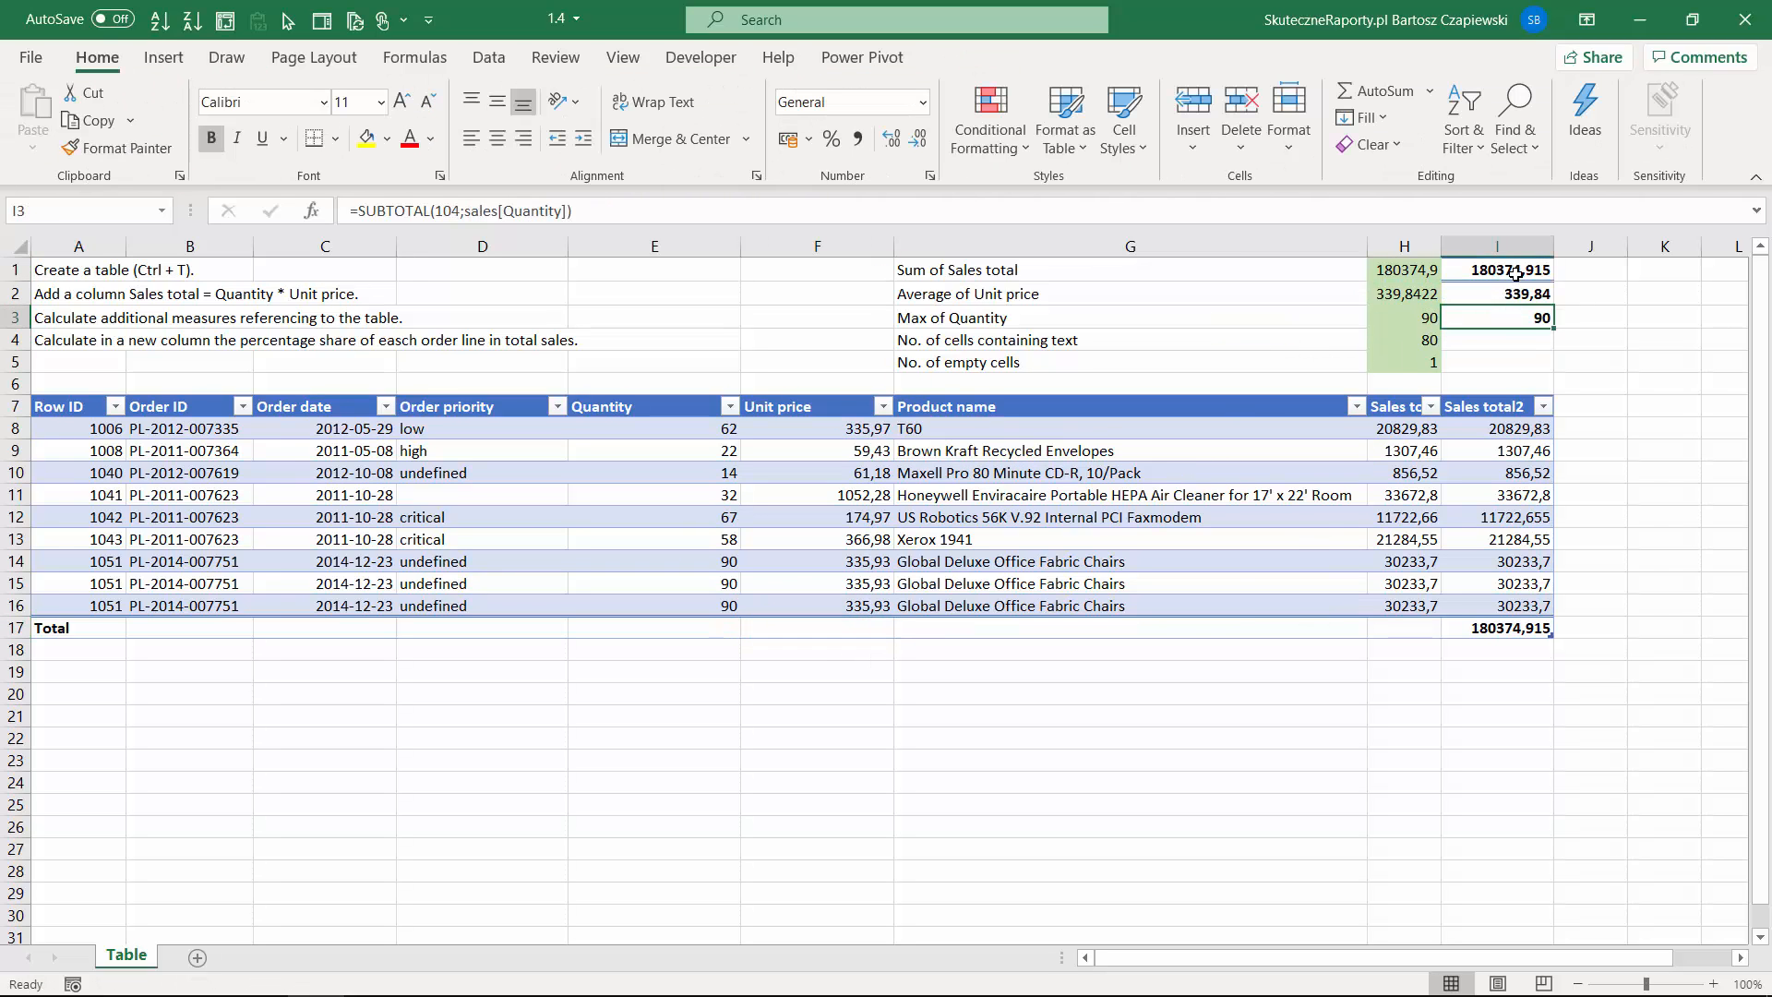
pyautogui.click(1513, 270)
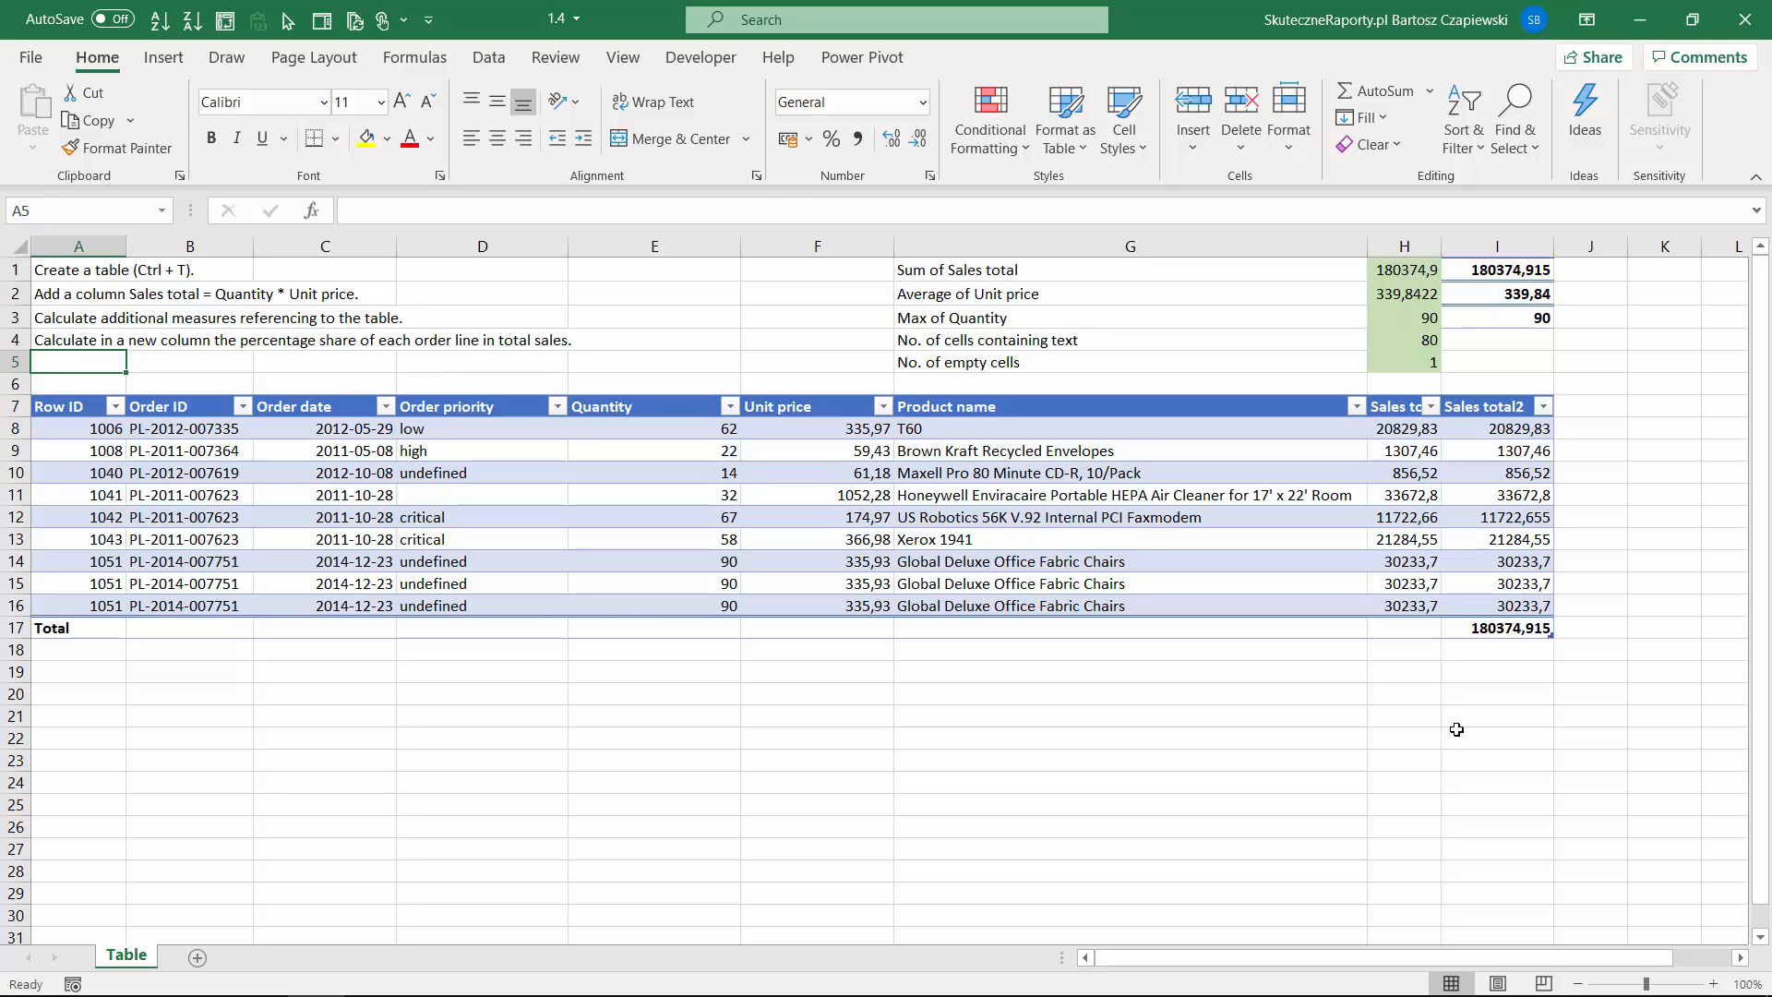
# Add a table column headed "% share" in J7, directly after Sales total2.
pyautogui.click(1584, 407)
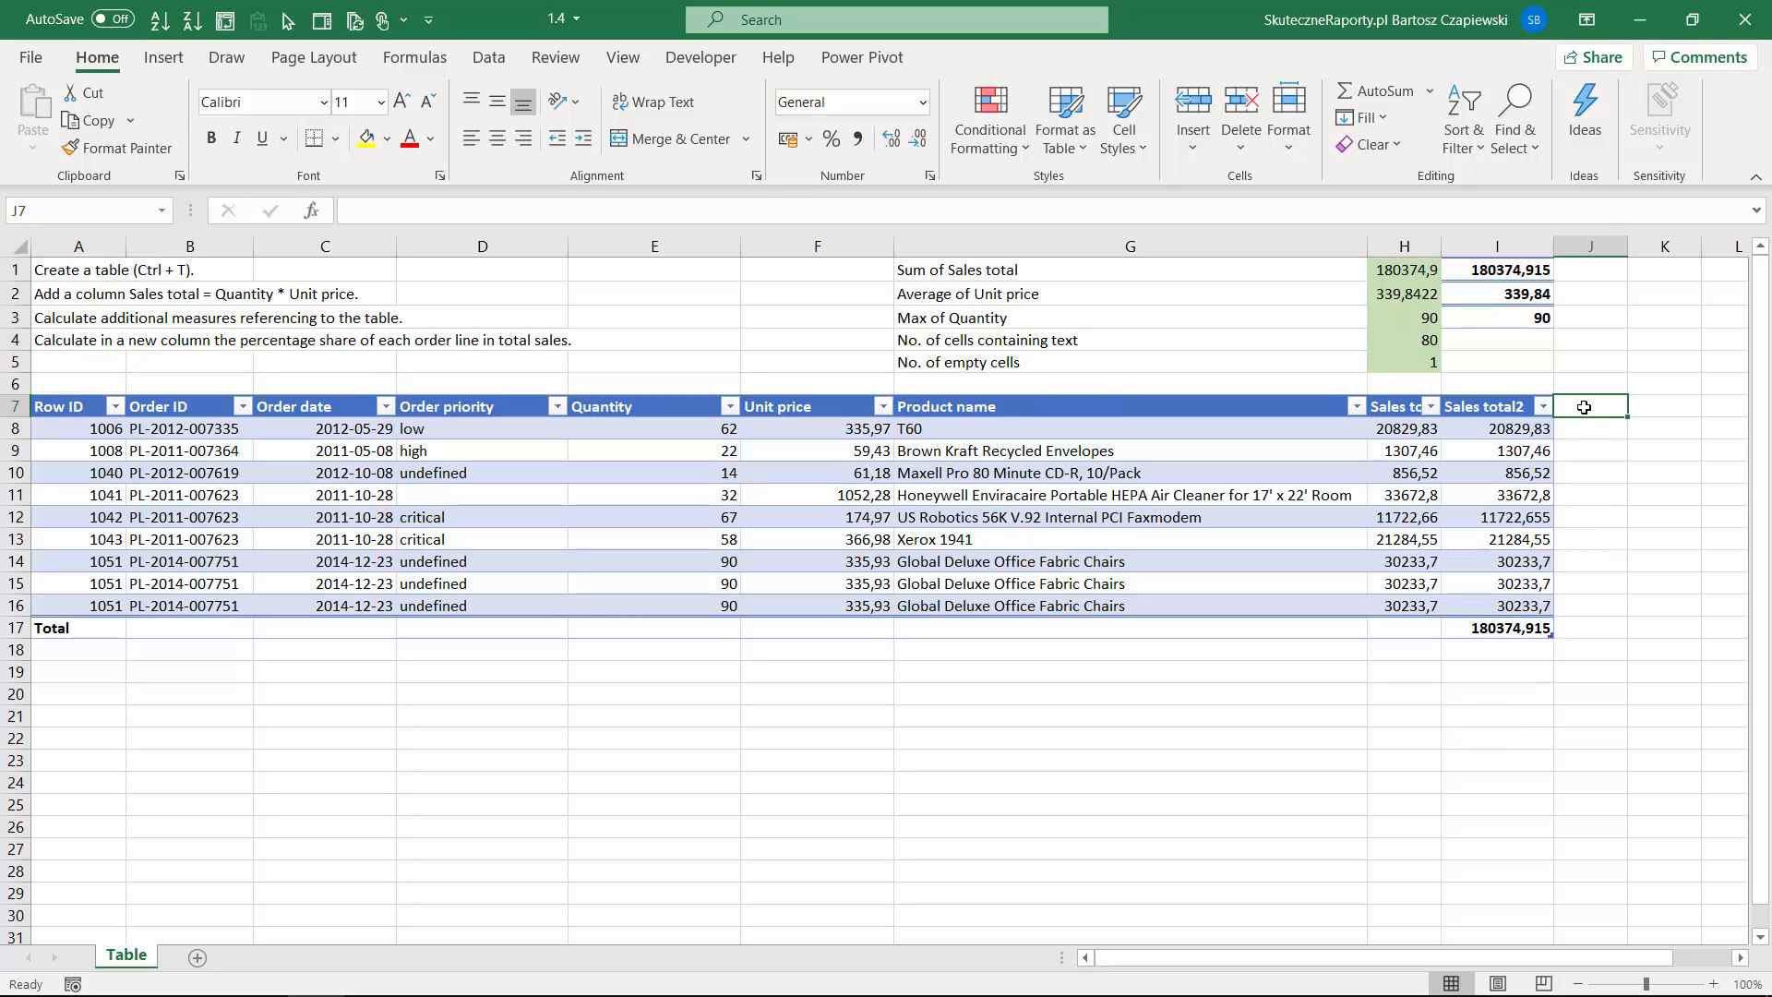
pyautogui.write('% share')
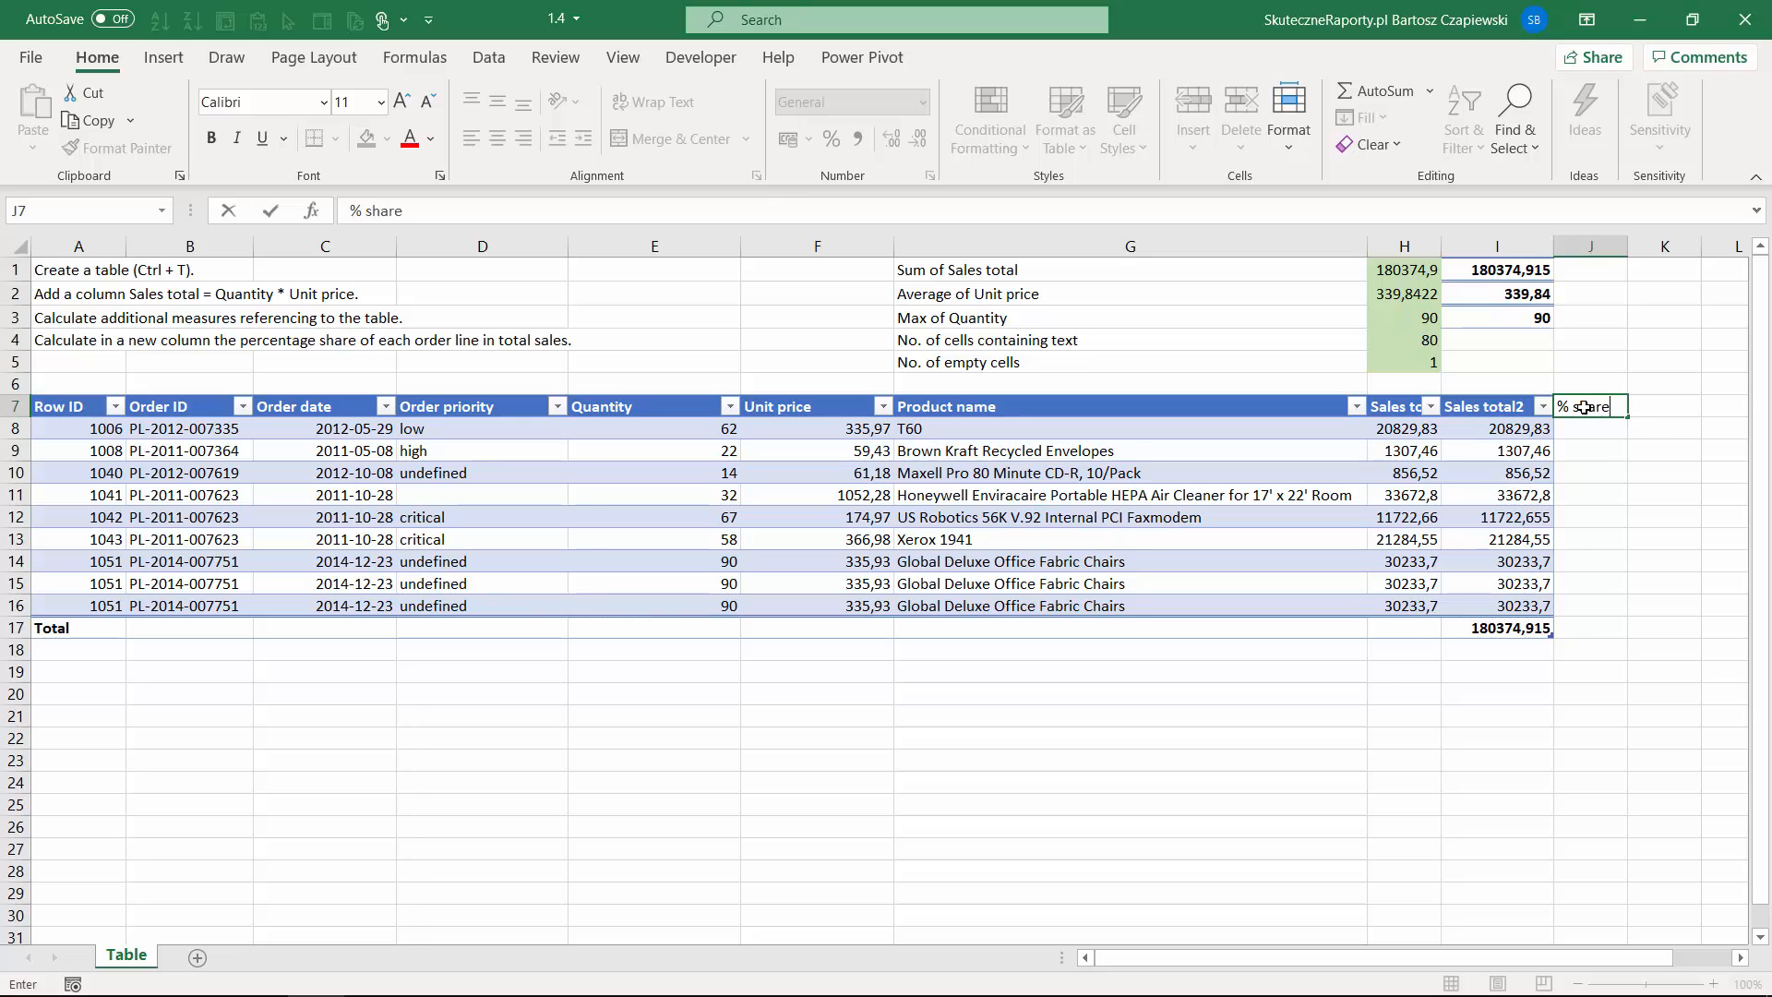
pyautogui.press('Return')
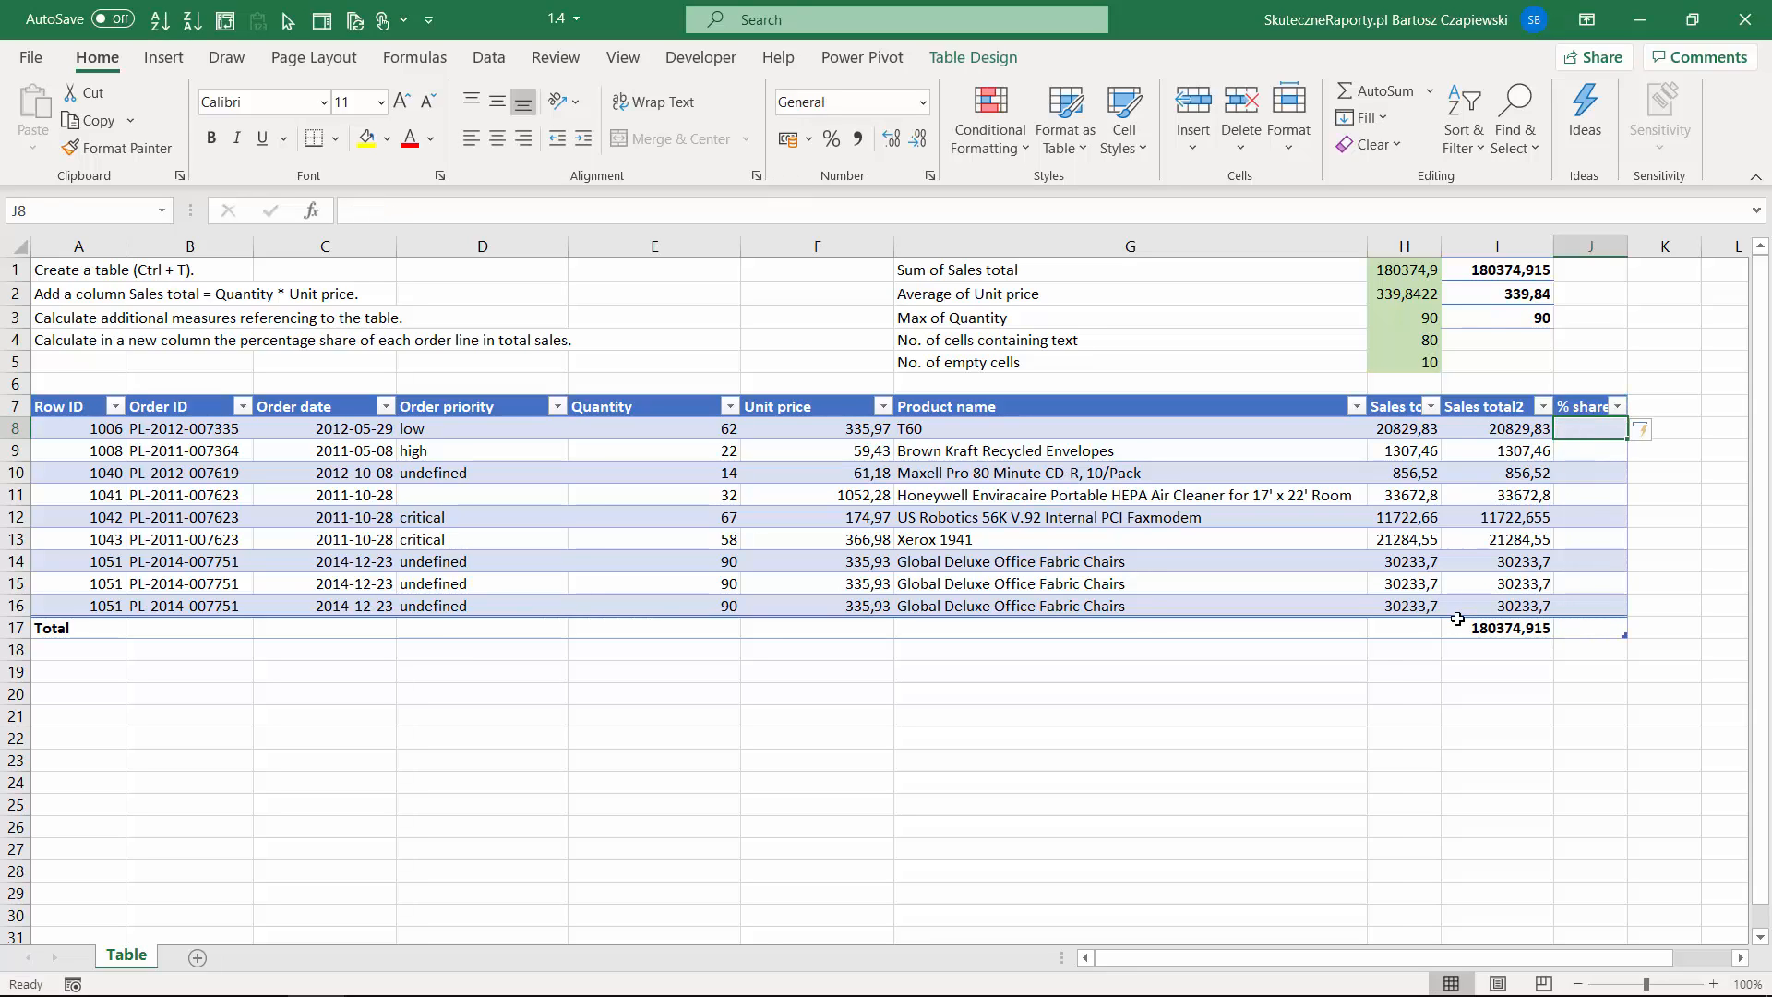
# Fill the % share column with each line's share of total sales, using =[@[Sales total]]/SUM([Sales total]) in J8.
pyautogui.write('=')
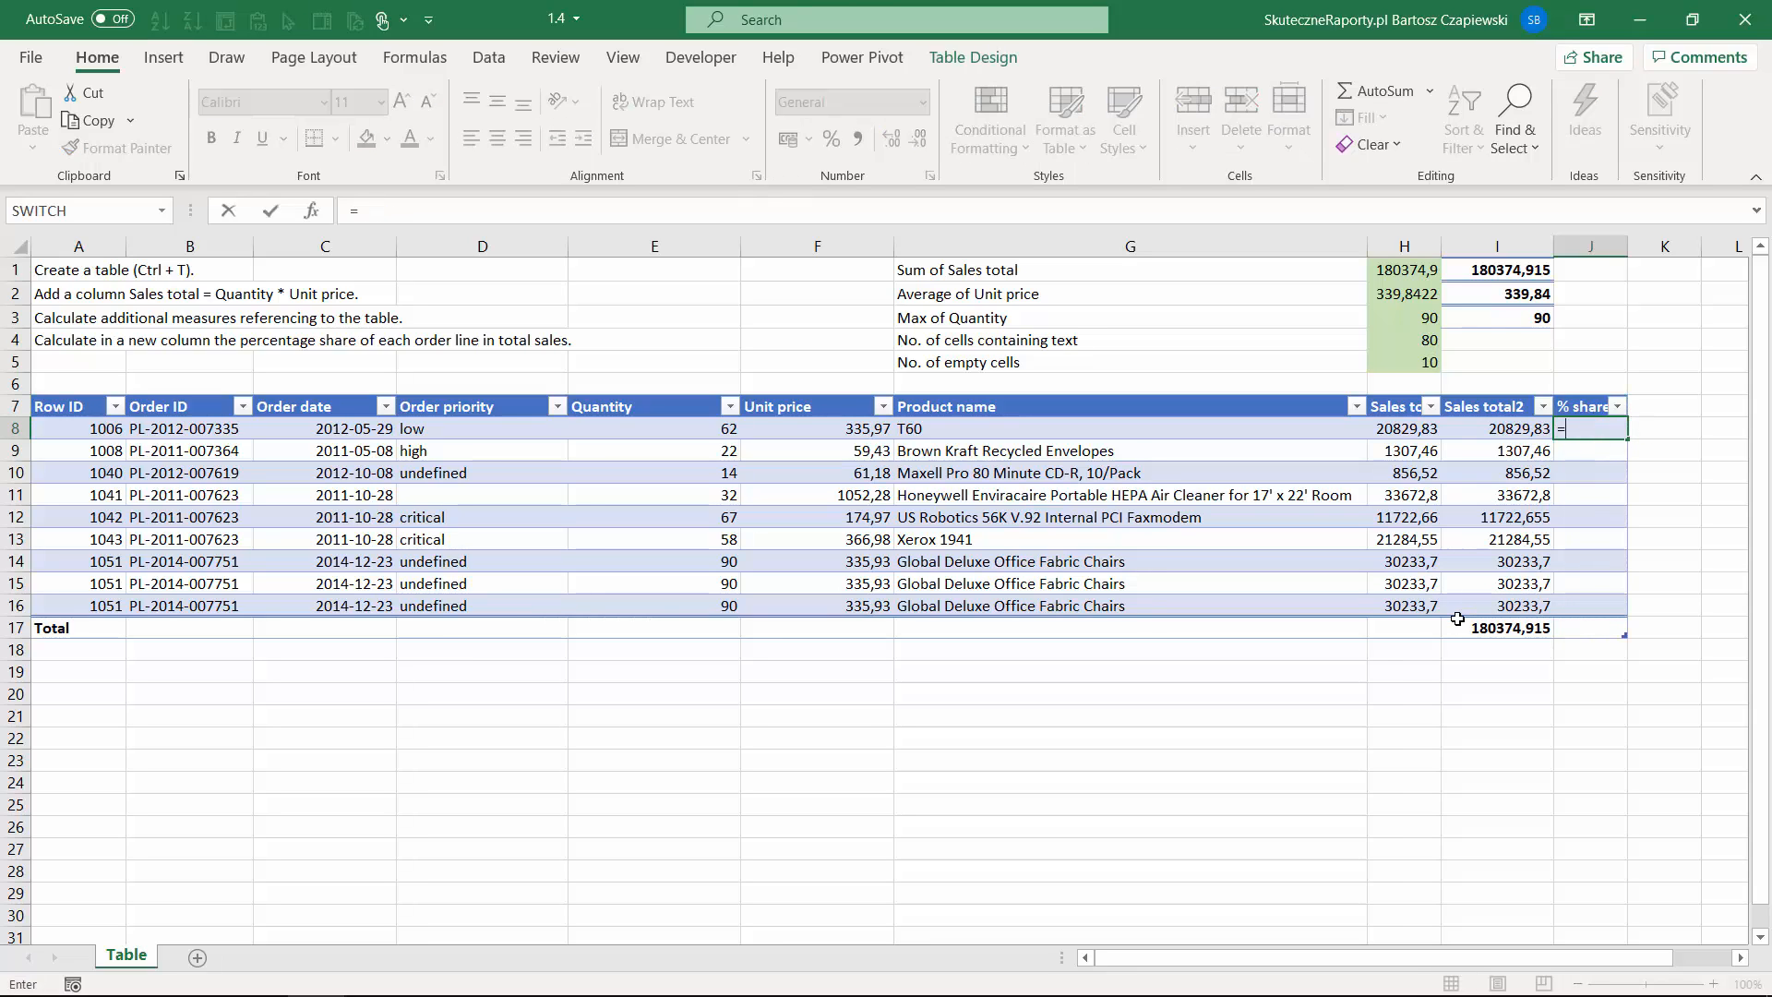
pyautogui.click(1404, 427)
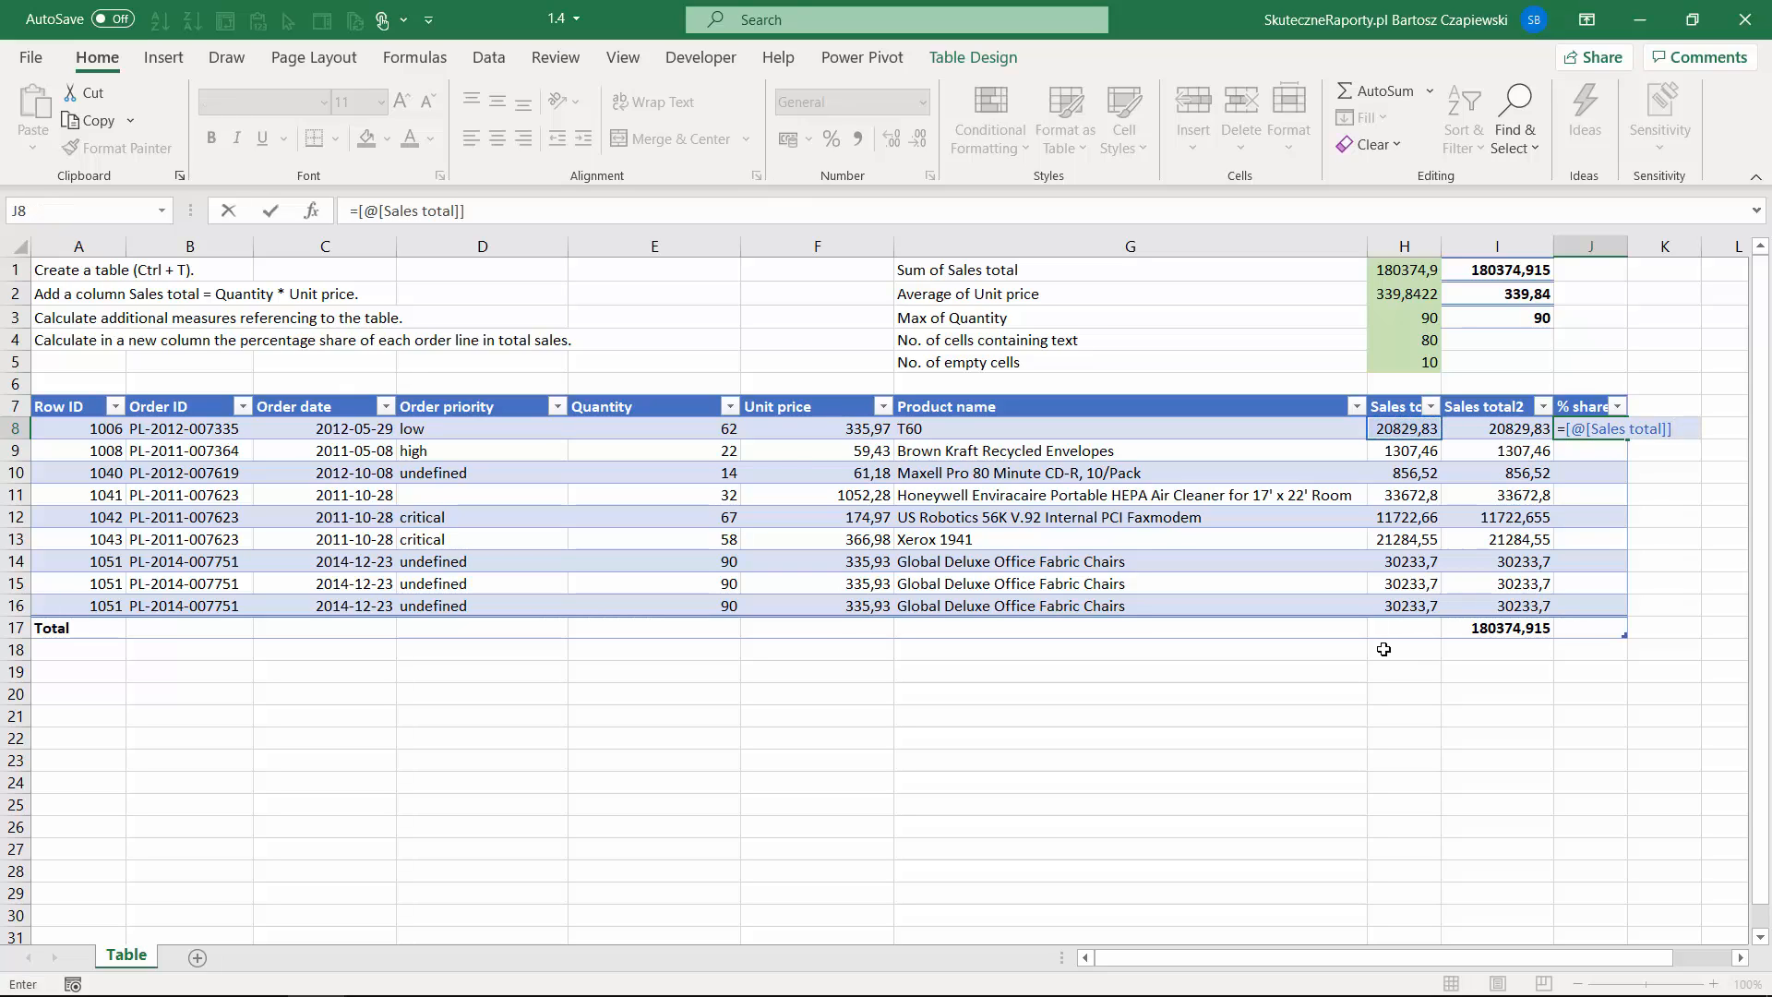
pyautogui.write('/SUM(')
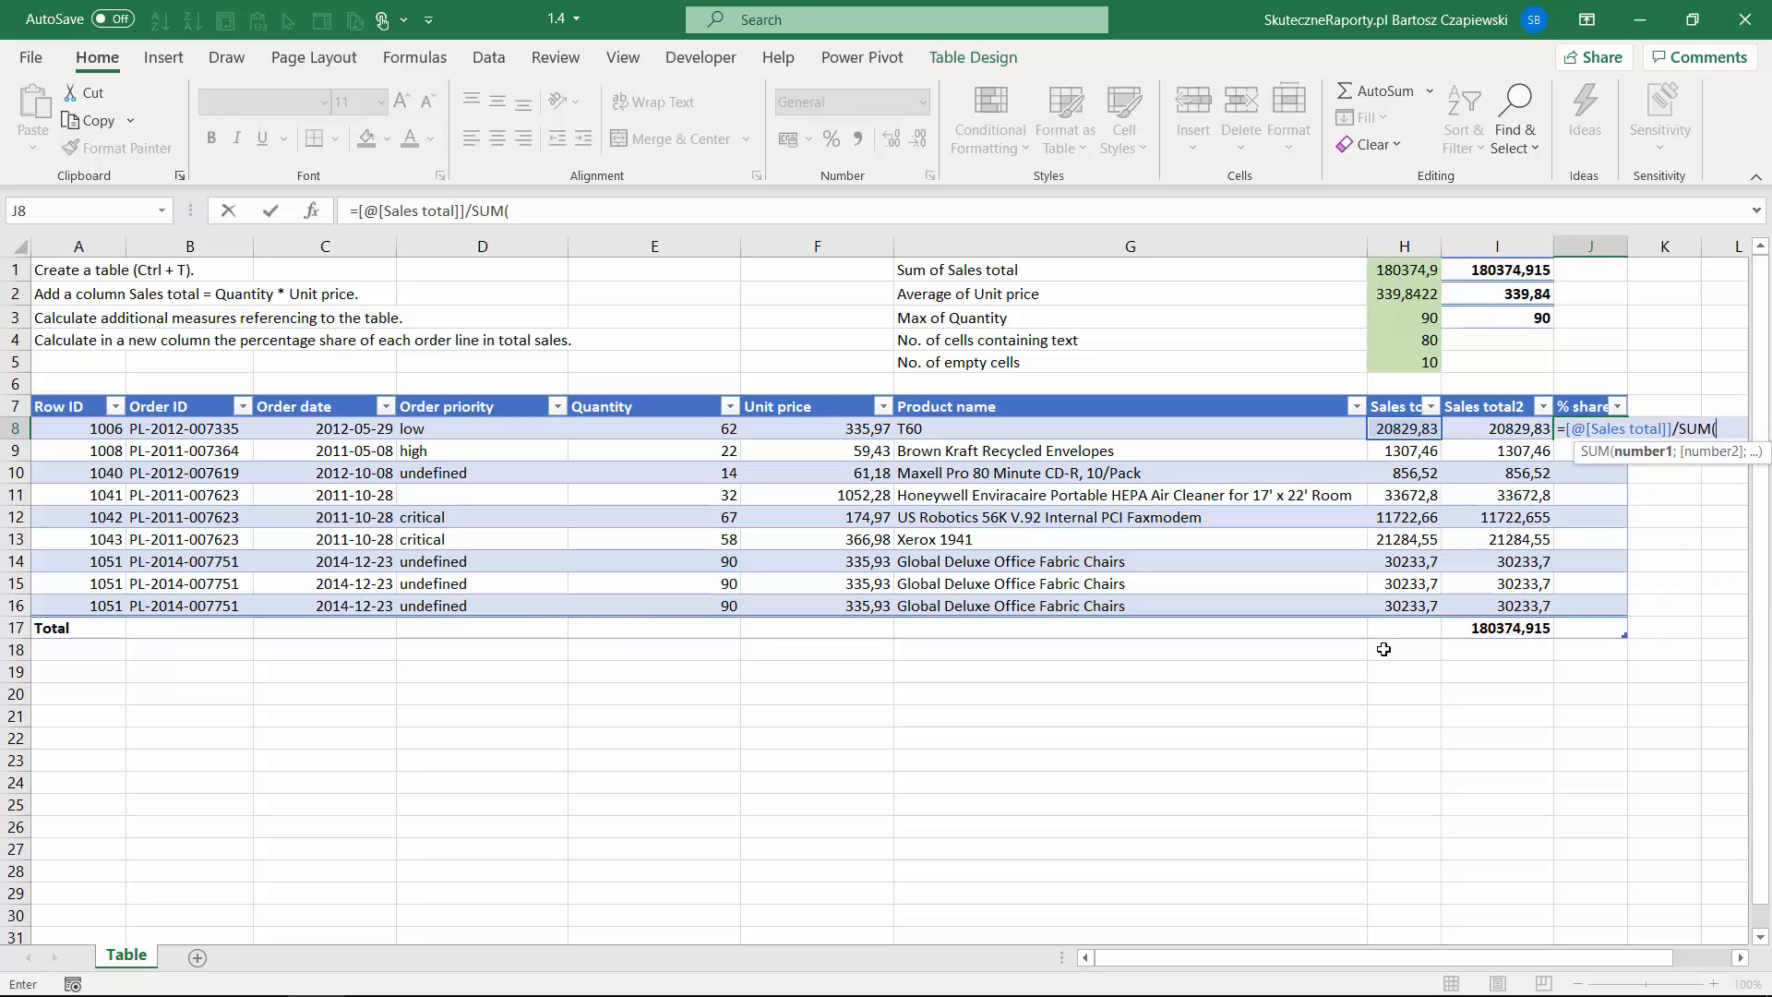
pyautogui.press('Left')
pyautogui.press('Left')
pyautogui.hotkey('ctrl', 'shift', 'Down')
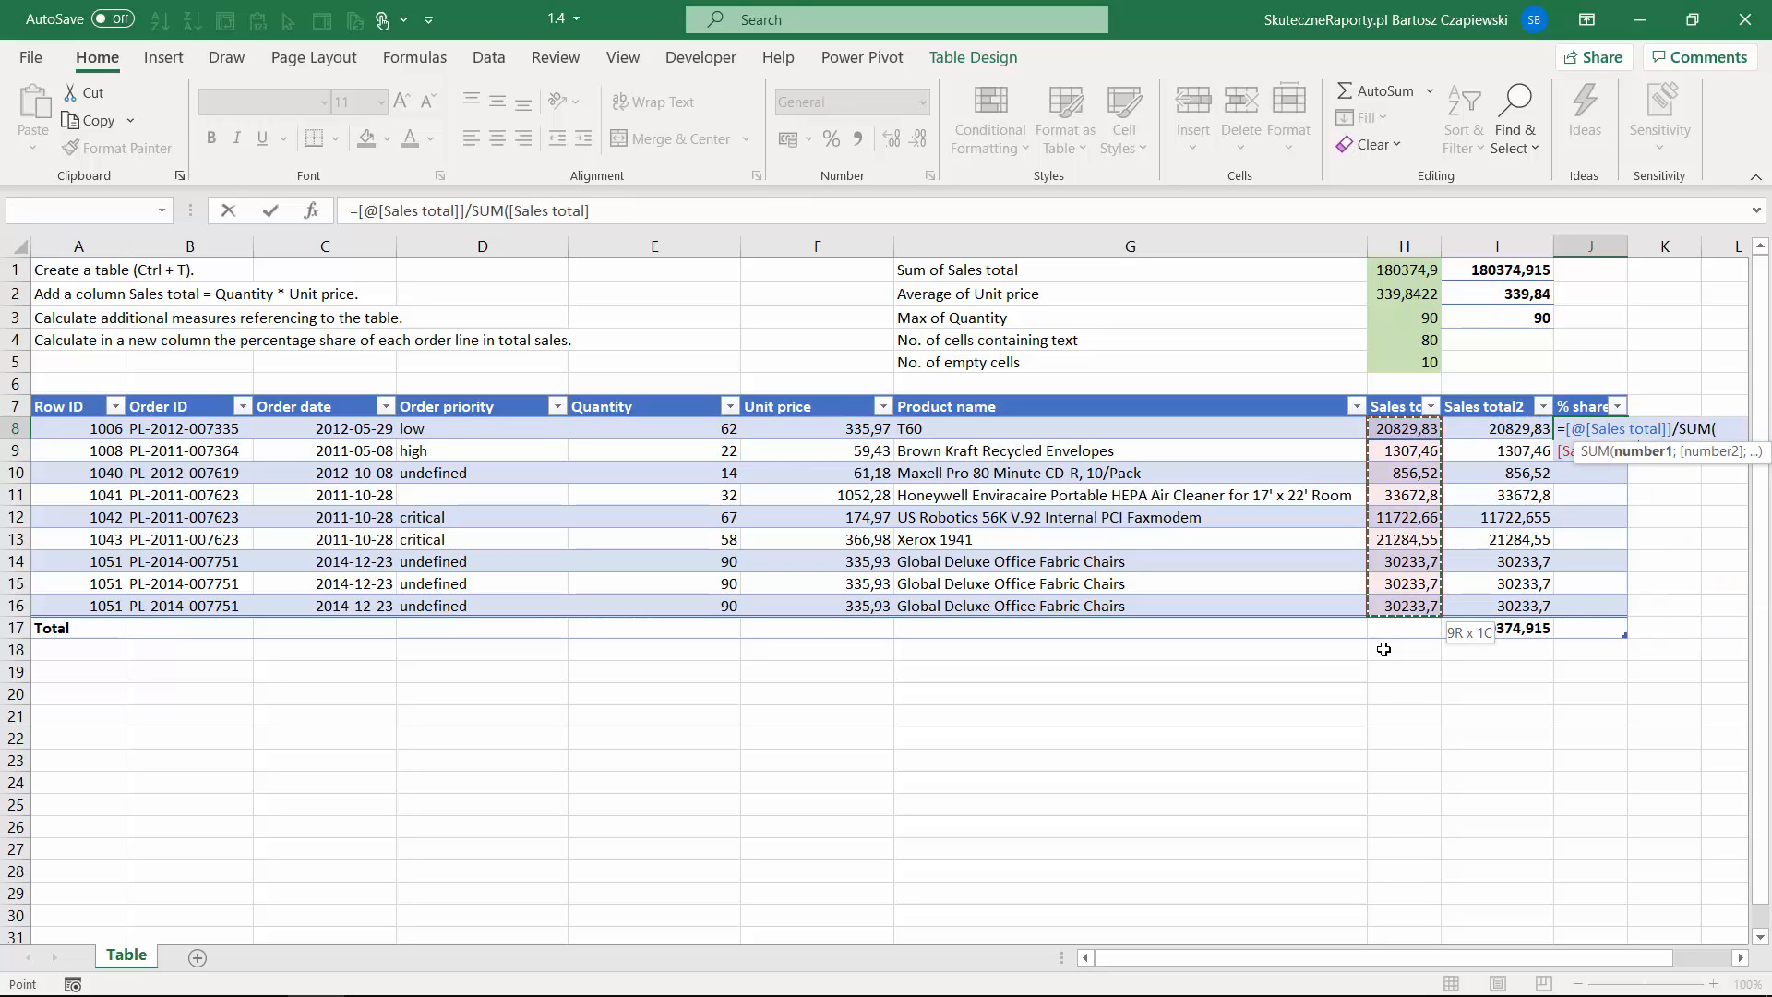
pyautogui.write(')')
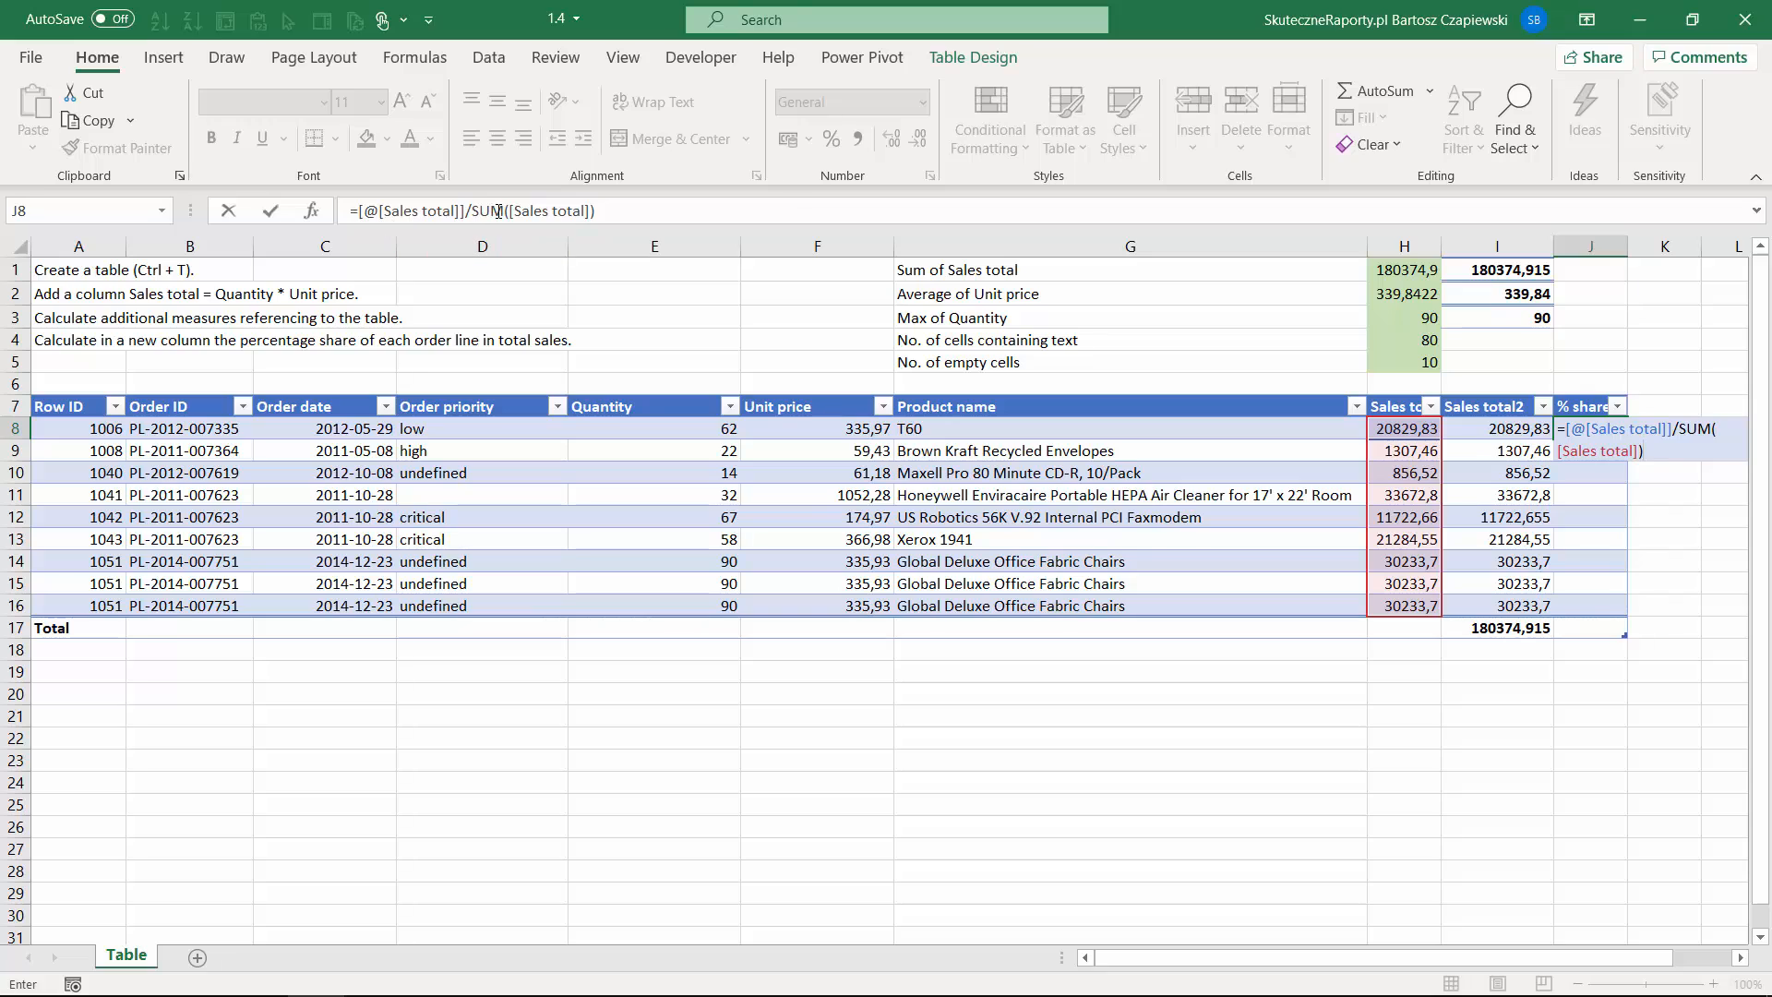
pyautogui.doubleClick(373, 211)
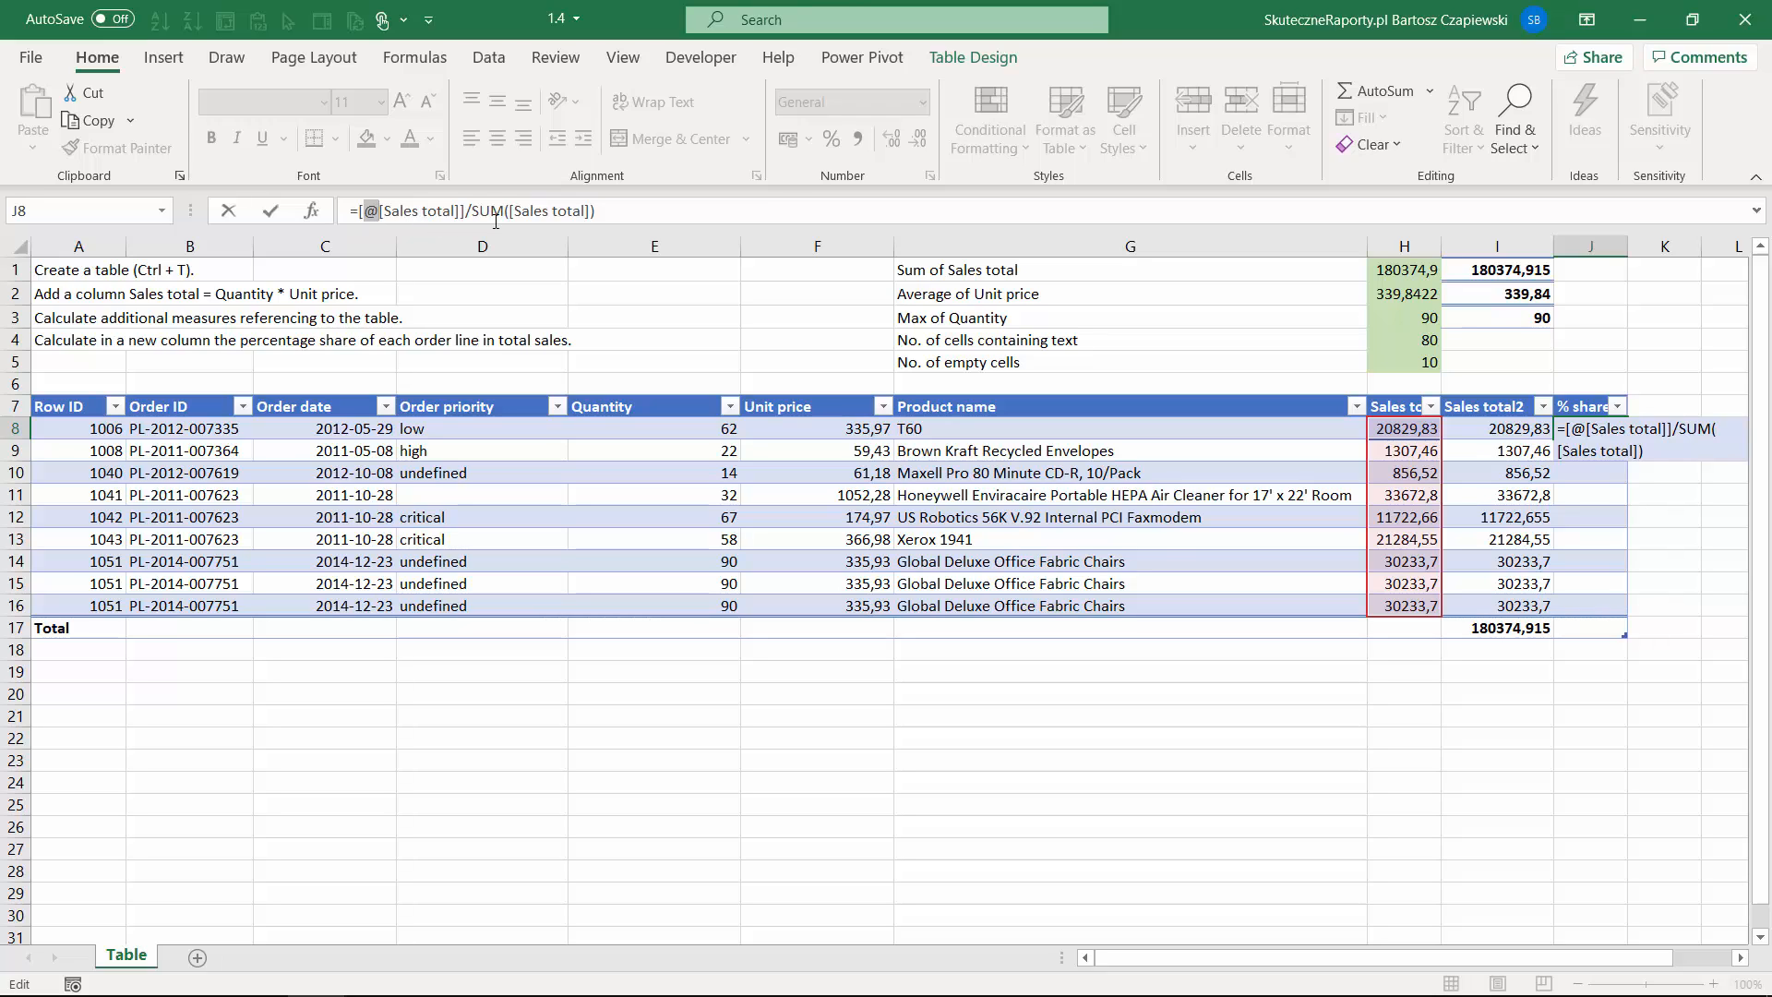
pyautogui.moveTo(510, 214); pyautogui.dragTo(582, 213)
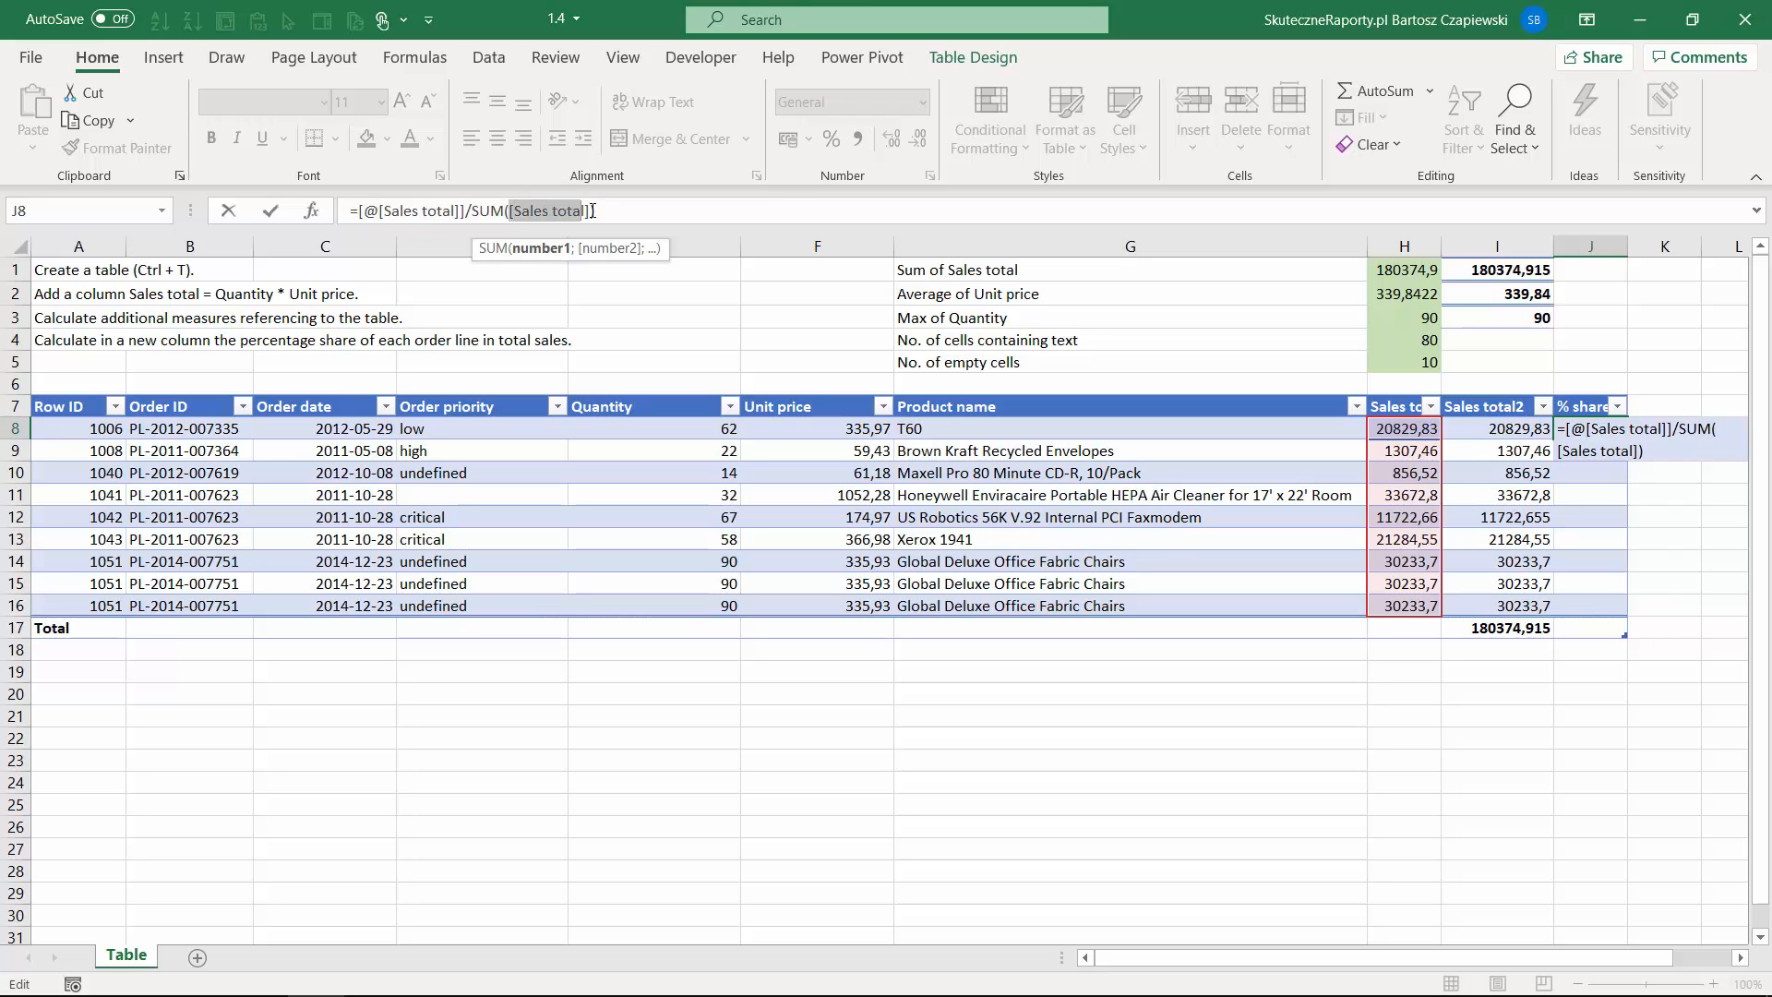
pyautogui.click(677, 214)
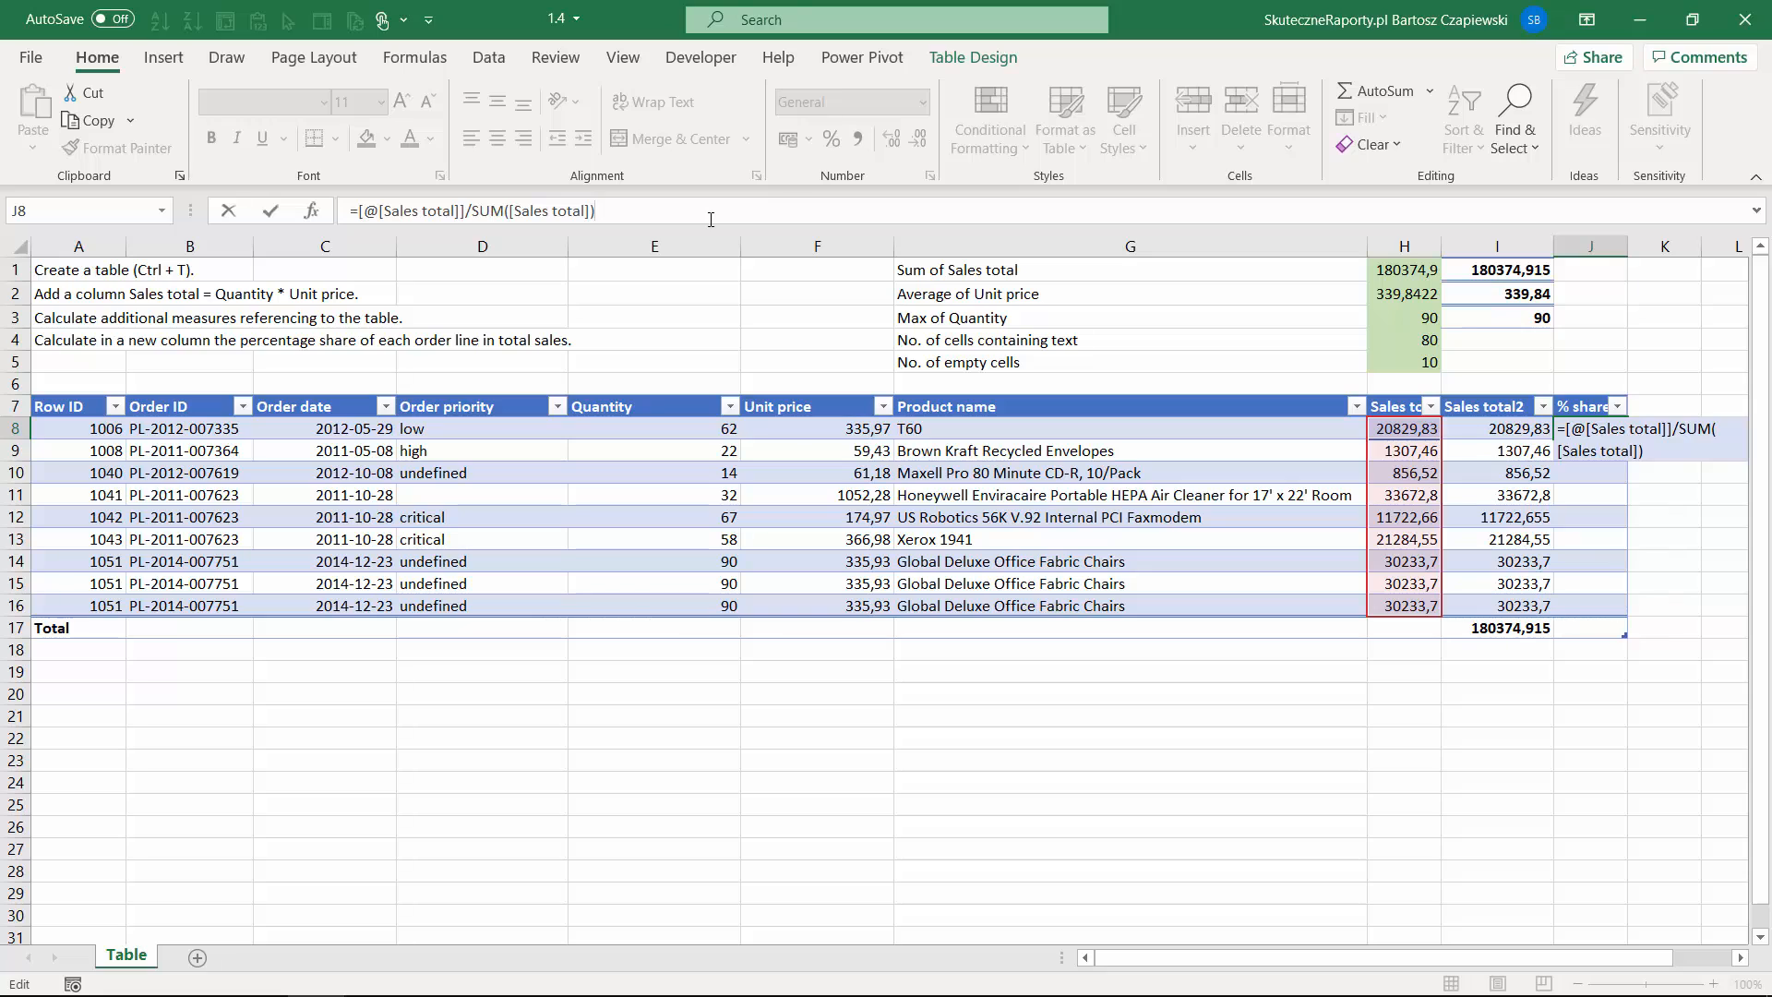
pyautogui.press('Return')
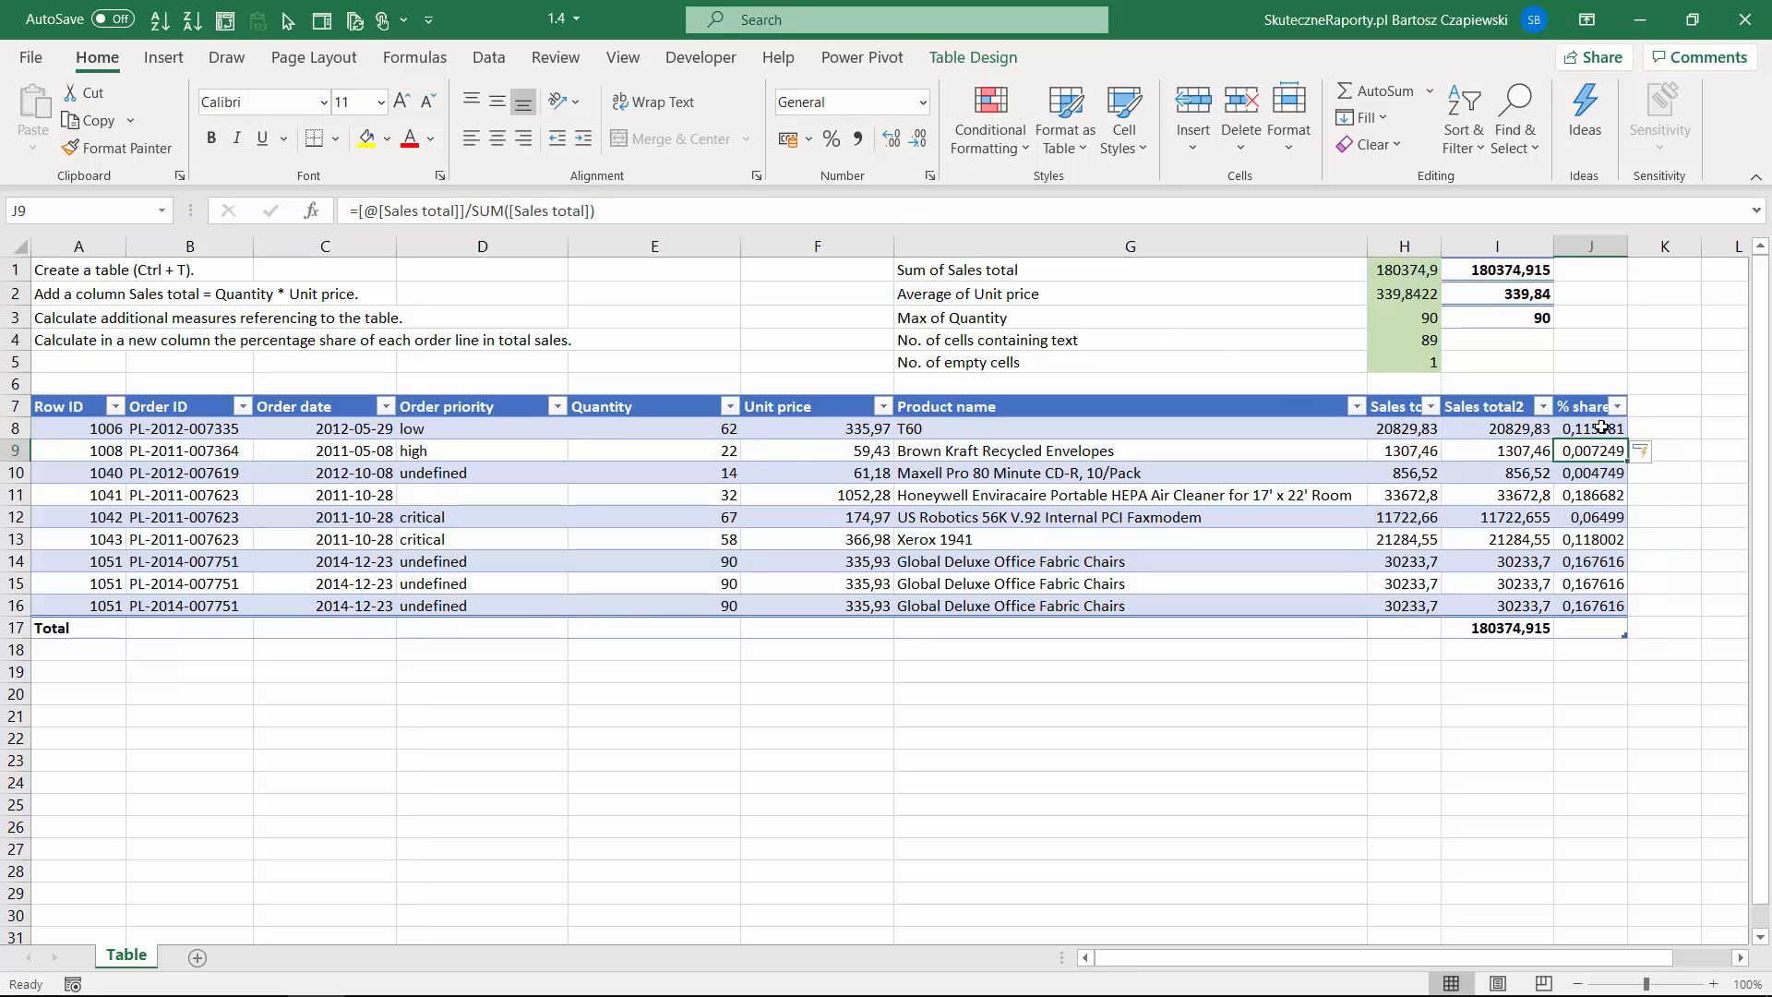
# Format the % share values in J8:J16 as percentages with one decimal place.
pyautogui.moveTo(1601, 429); pyautogui.dragTo(1606, 607)
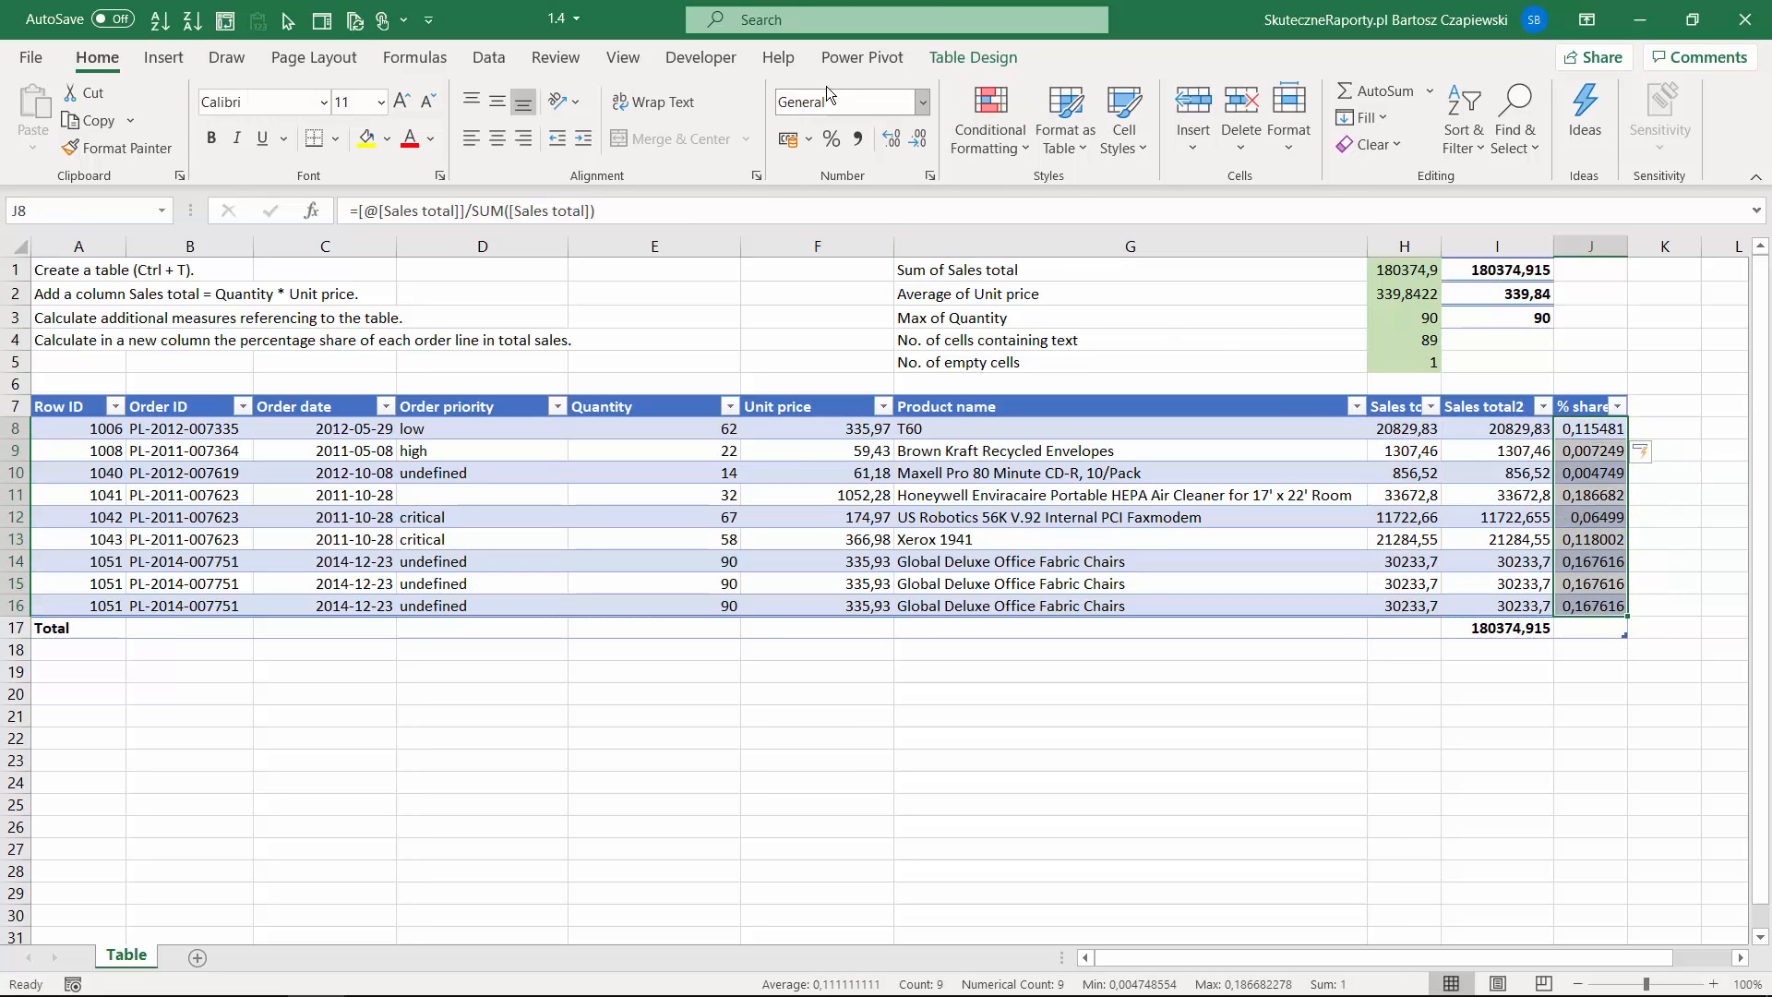
pyautogui.click(834, 139)
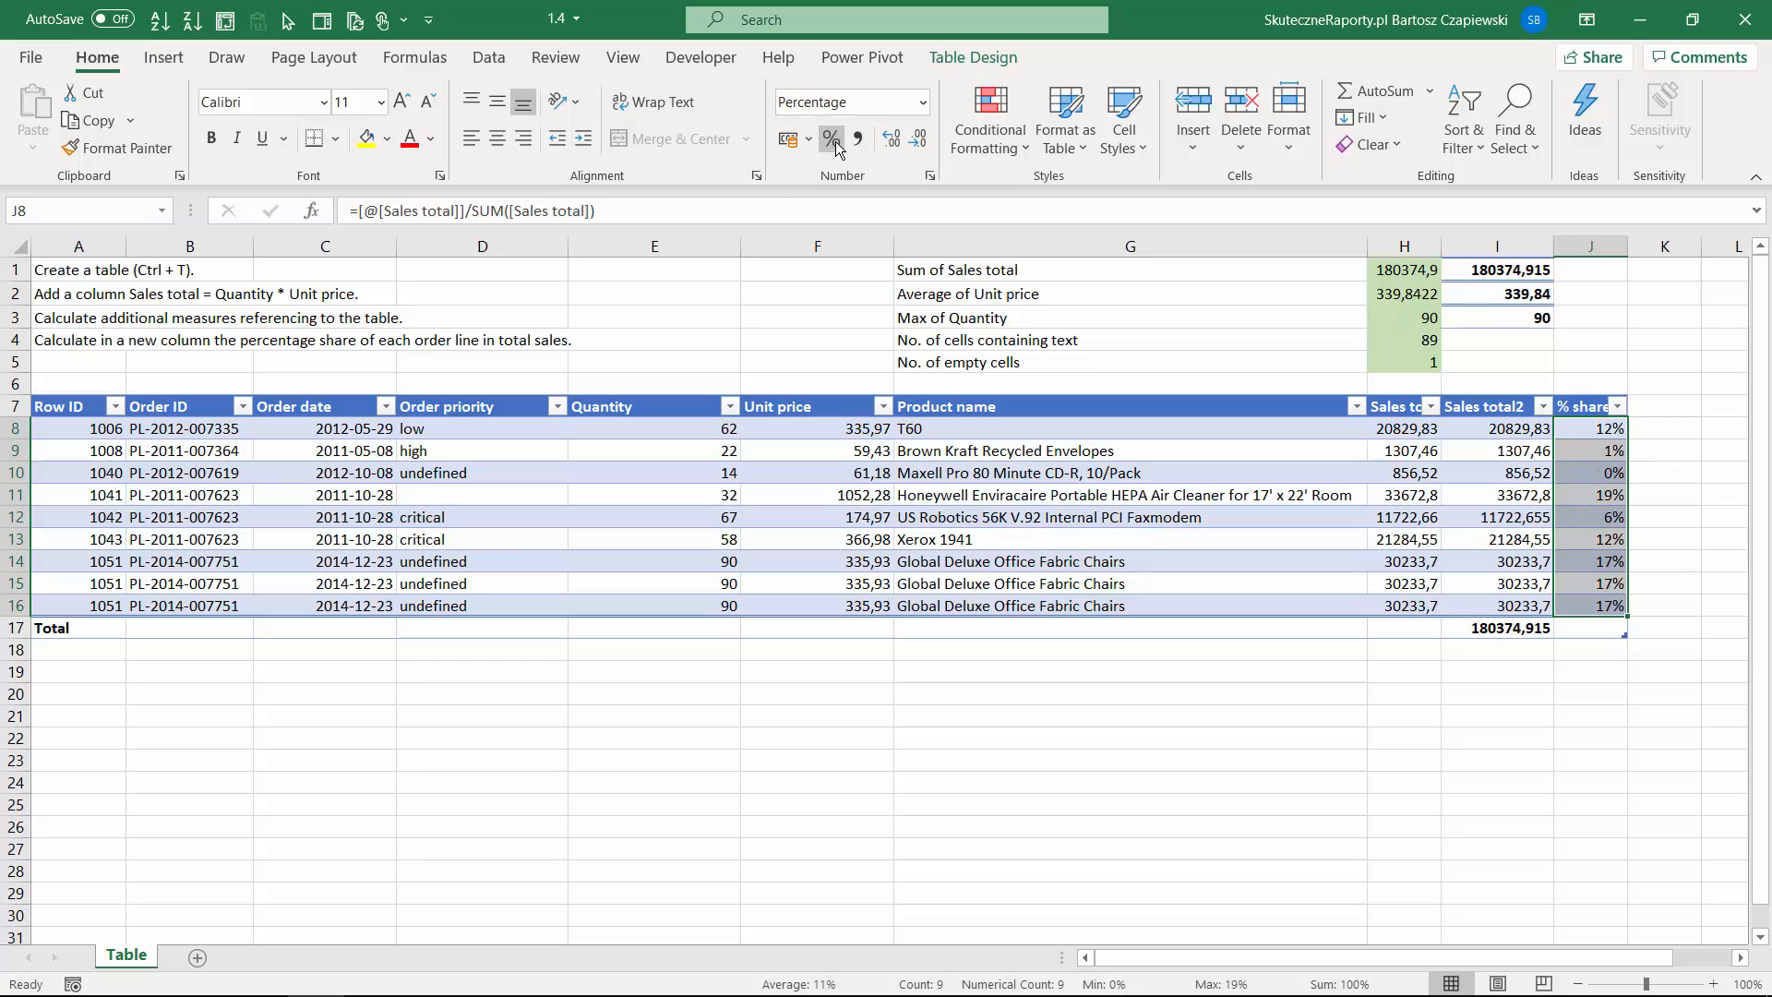
pyautogui.click(892, 139)
# Summarize the % share column in total row cell J17 with Sum.
pyautogui.click(1592, 627)
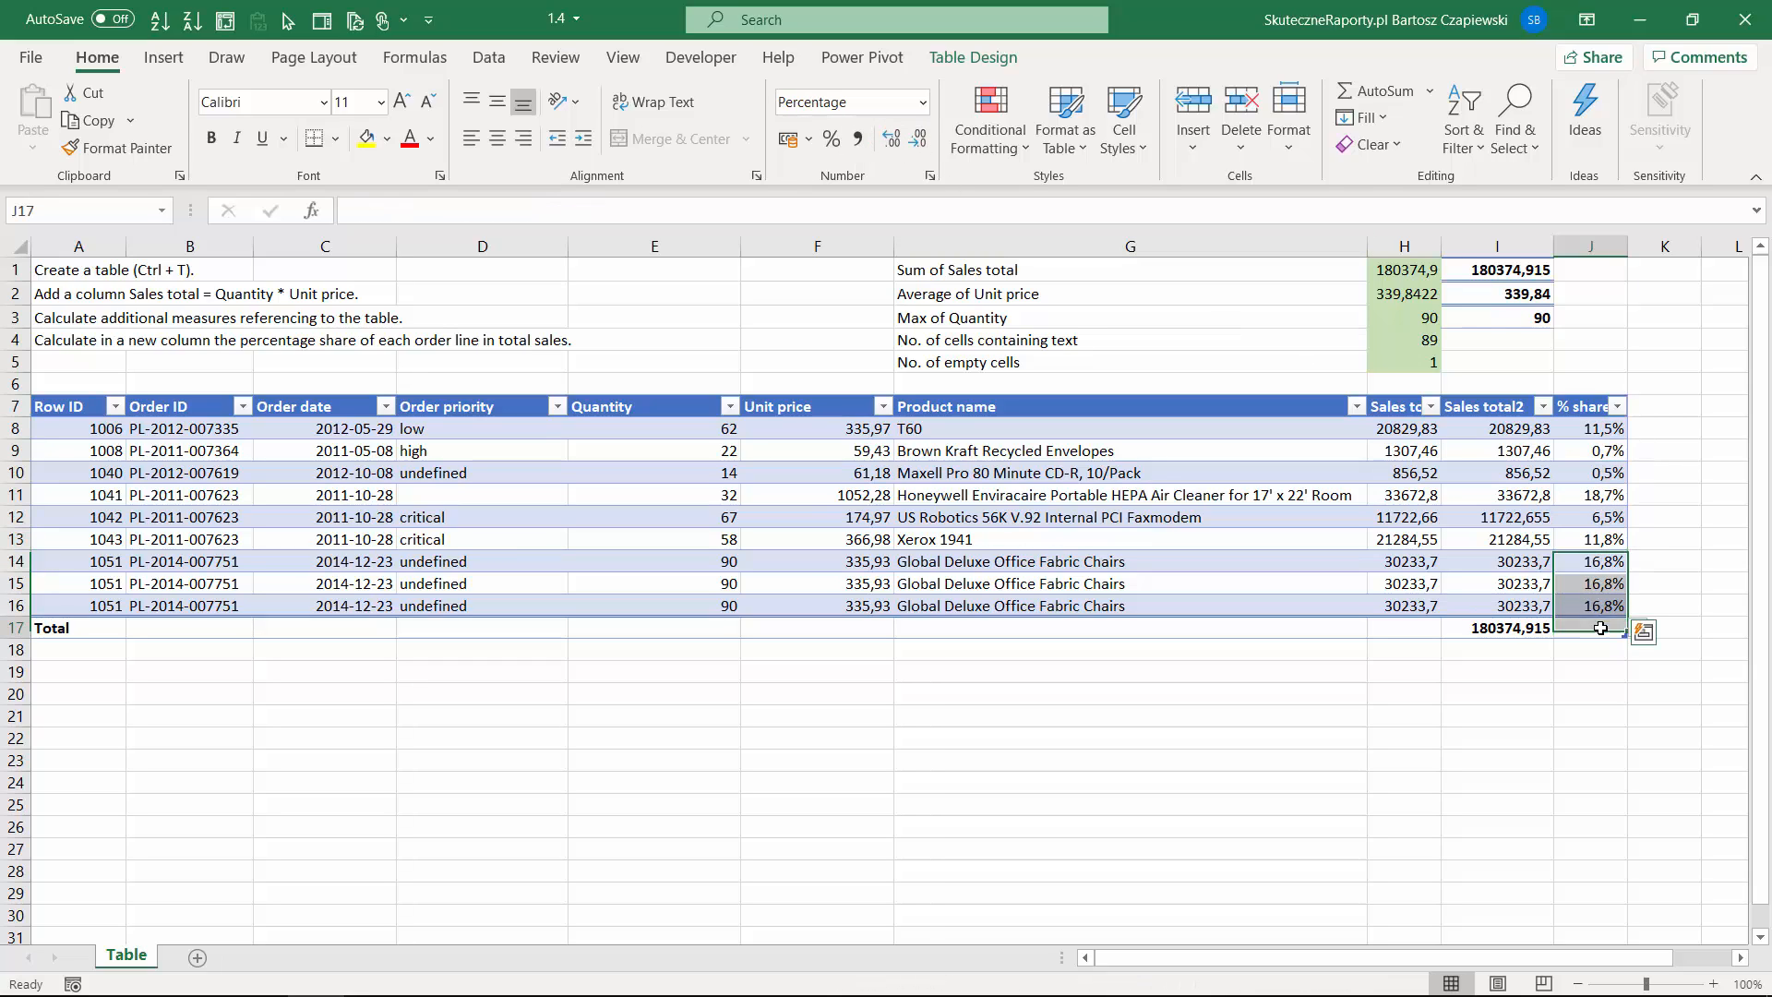
pyautogui.click(1637, 629)
pyautogui.click(1579, 742)
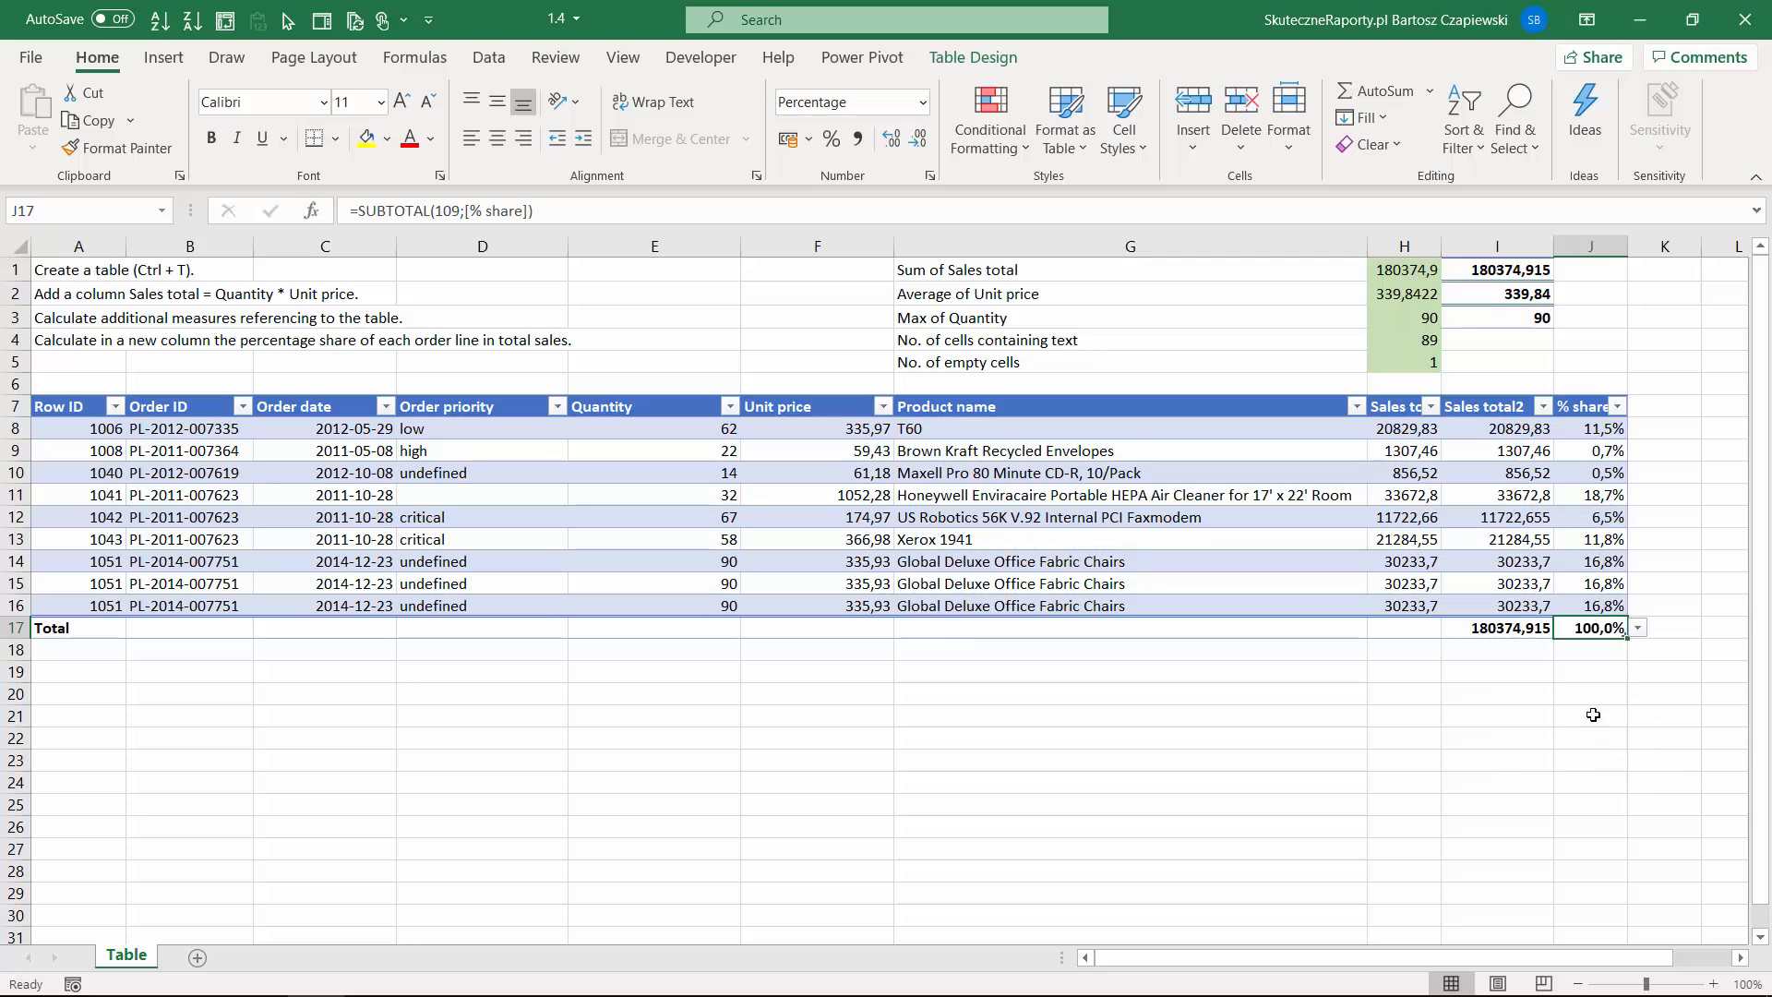